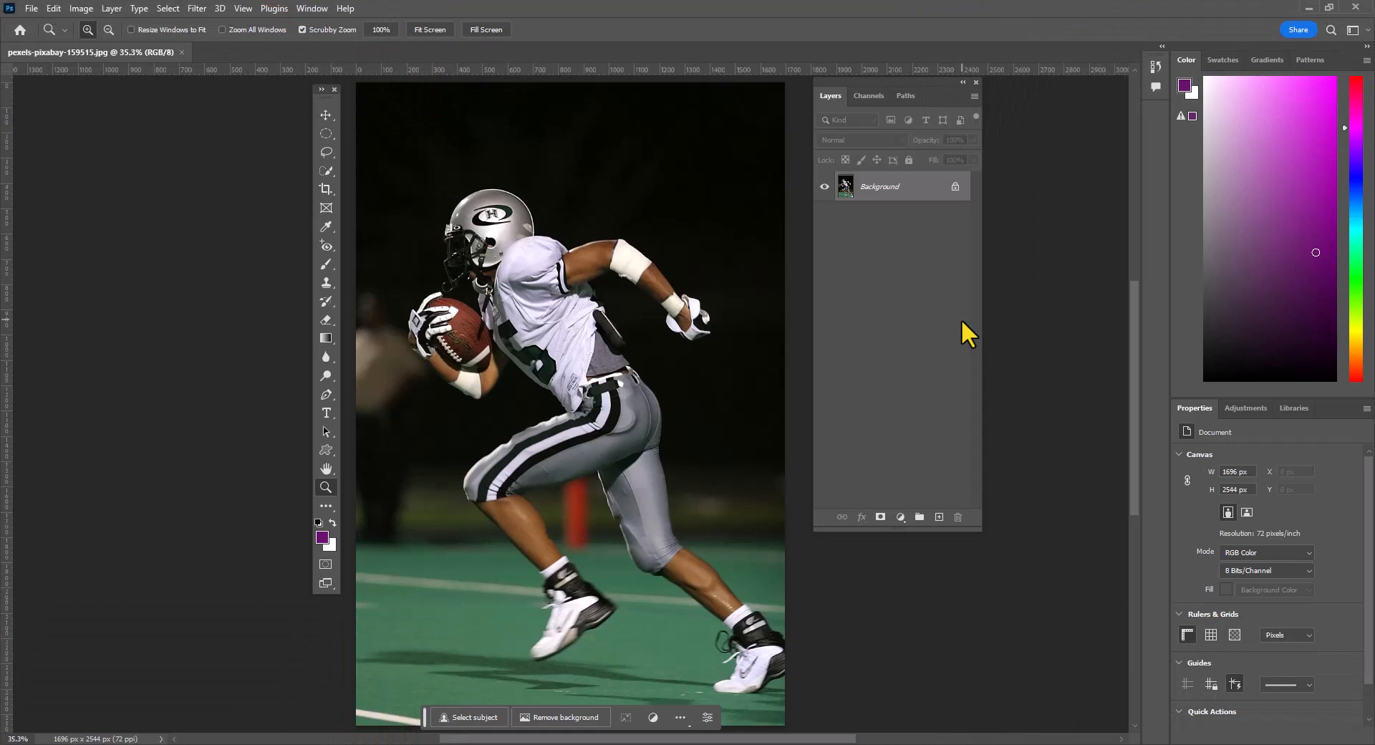
- Unlock the background layer and make an automatic subject selection of the football player
{"action": "left_click", "coordinate": [955, 187]}
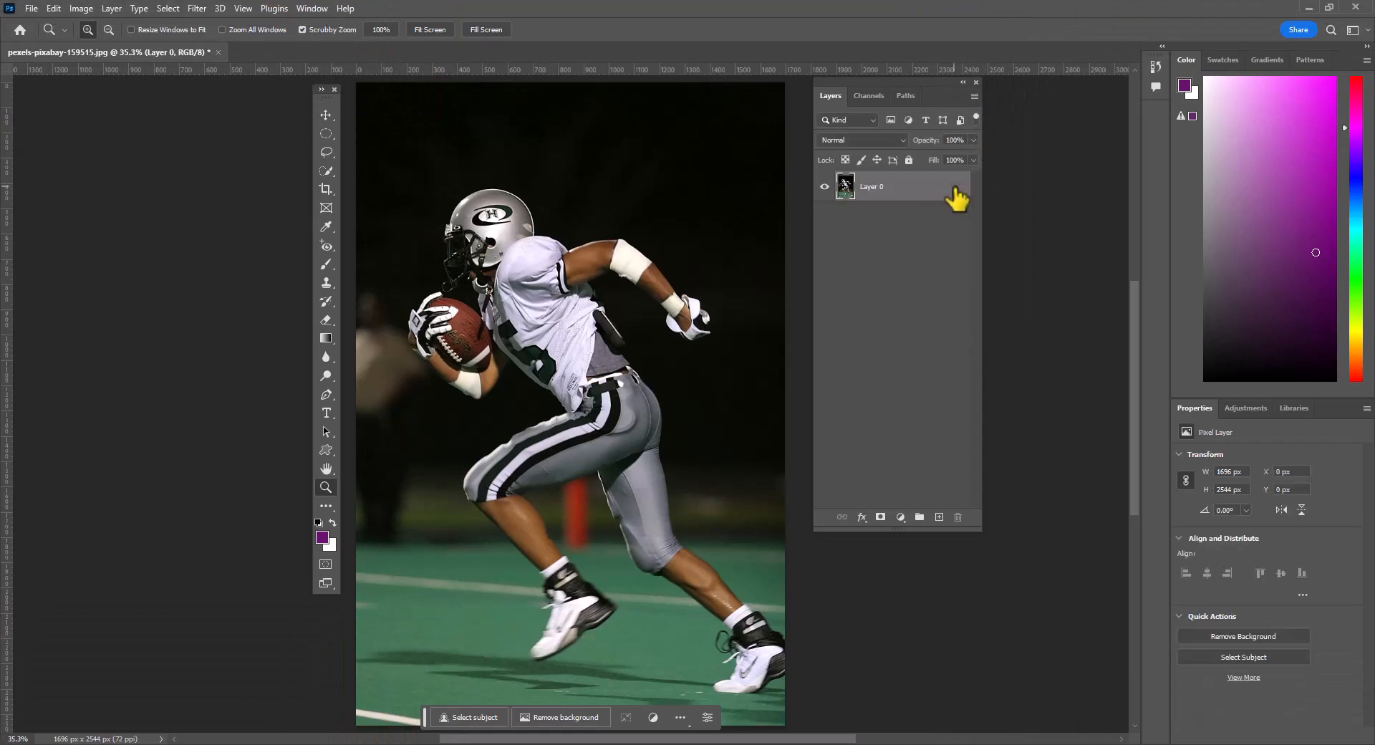
{"action": "left_click", "coordinate": [325, 171]}
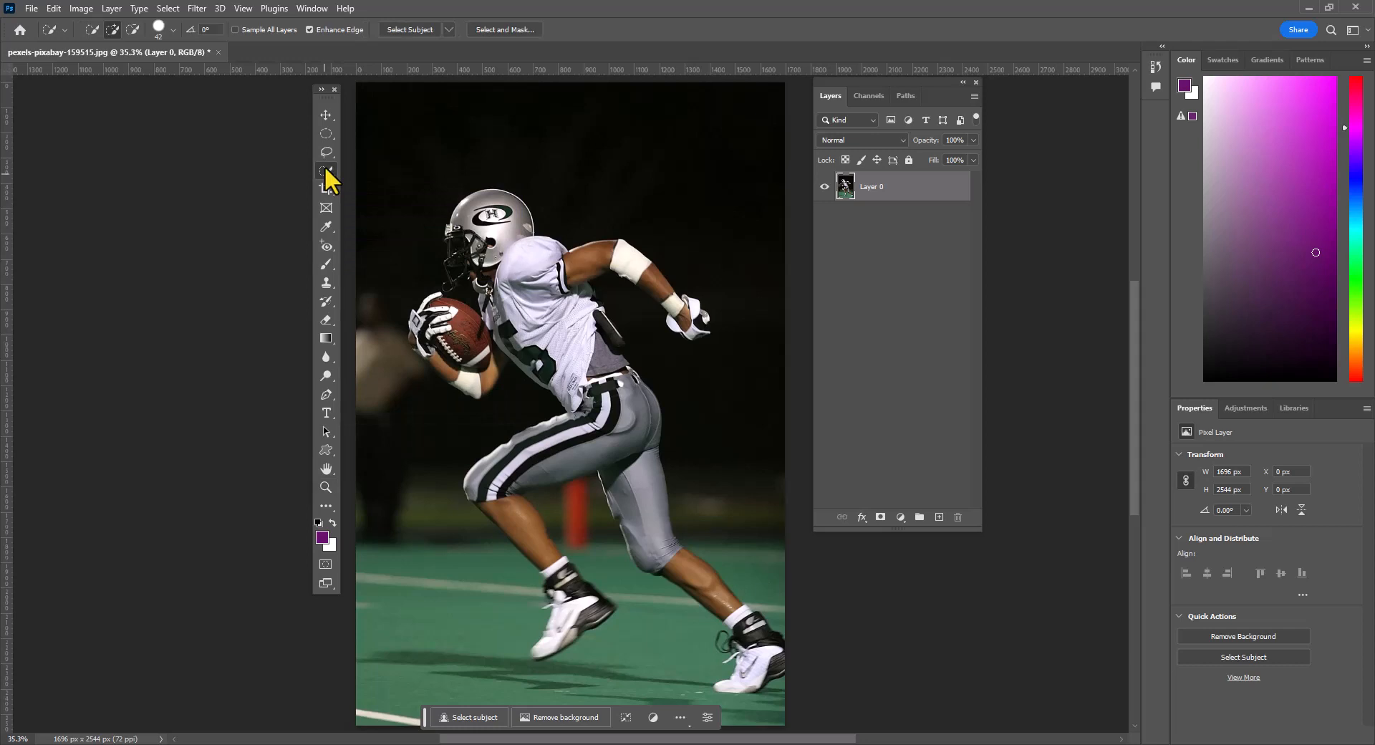
{"action": "left_click", "coordinate": [413, 31]}
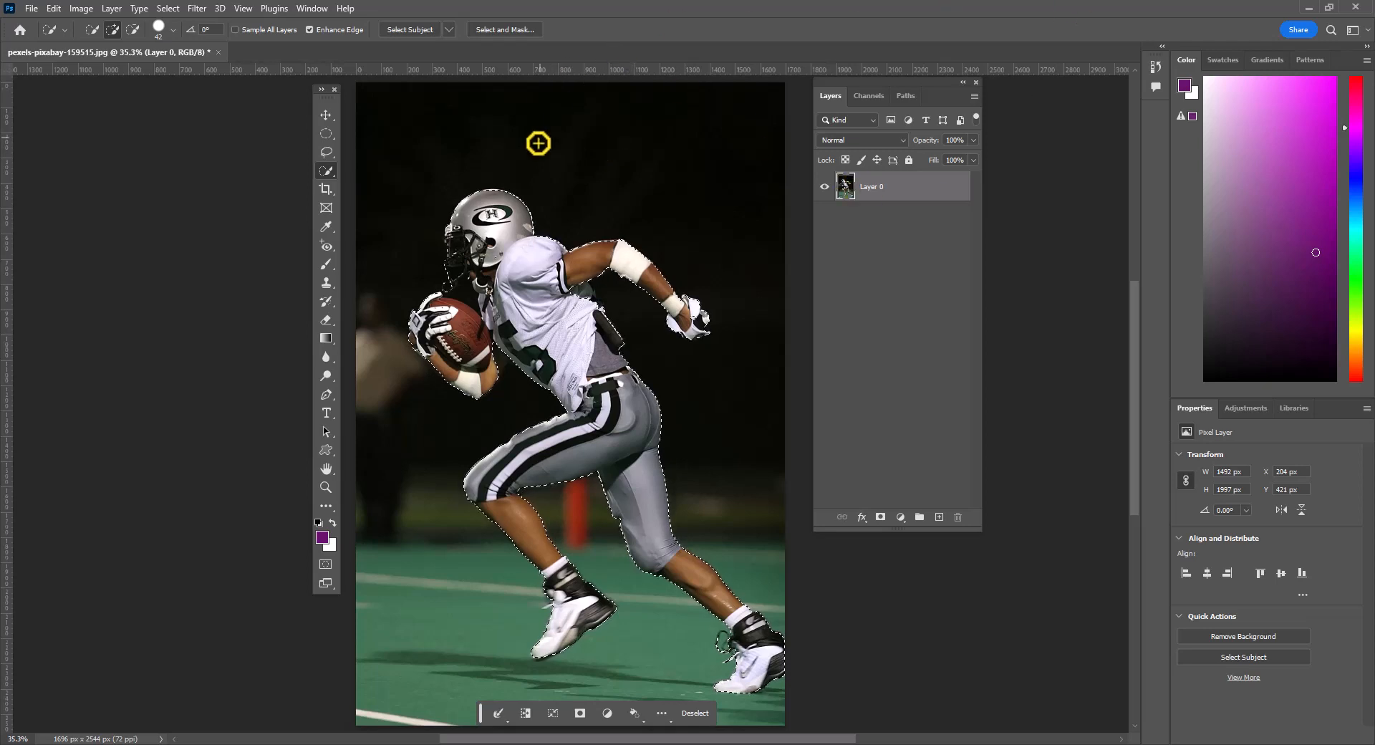
- Refine the selection between the face mask and football, subtracting background areas and adding back the player's collar area
{"action": "left_click", "coordinate": [327, 491]}
{"action": "left_click", "coordinate": [463, 290]}
{"action": "left_click", "coordinate": [463, 290]}
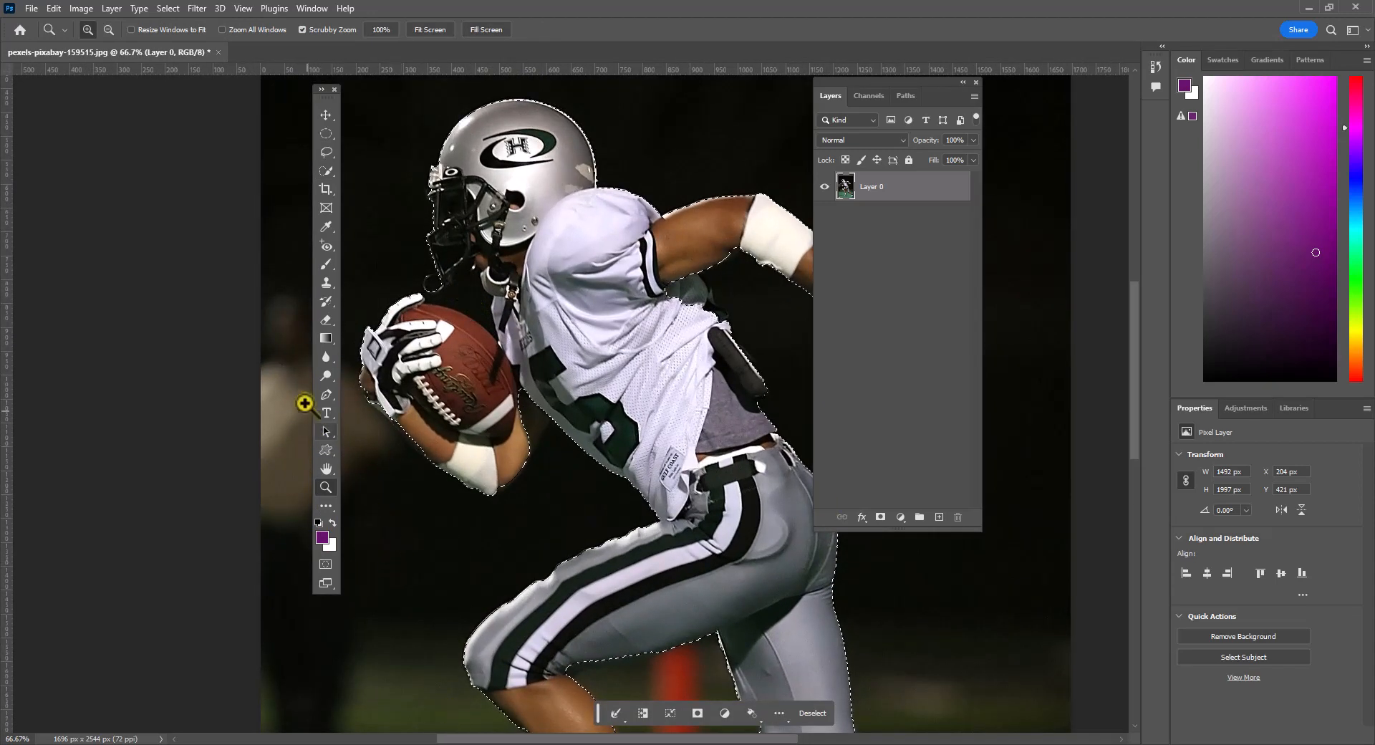
{"action": "left_click", "coordinate": [326, 171]}
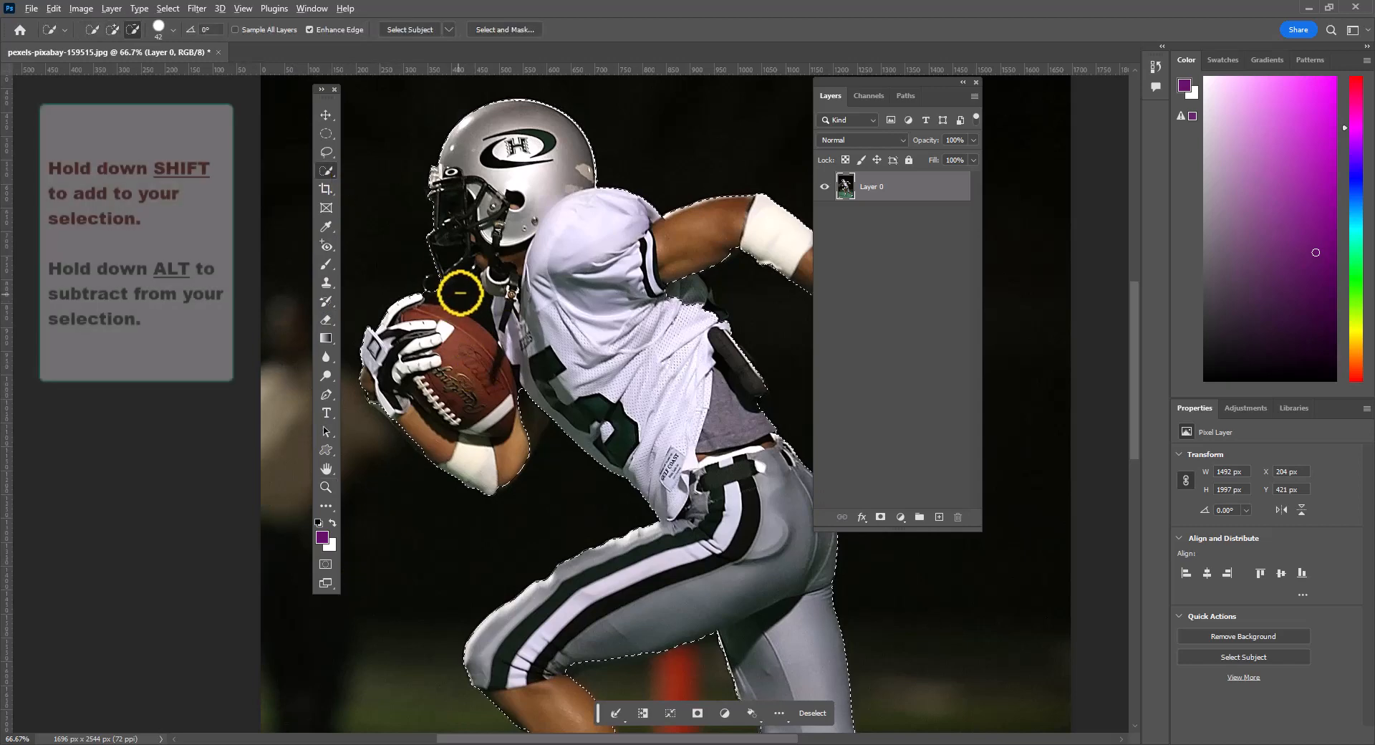
{"action": "left_click", "coordinate": [460, 293], "text": "alt"}
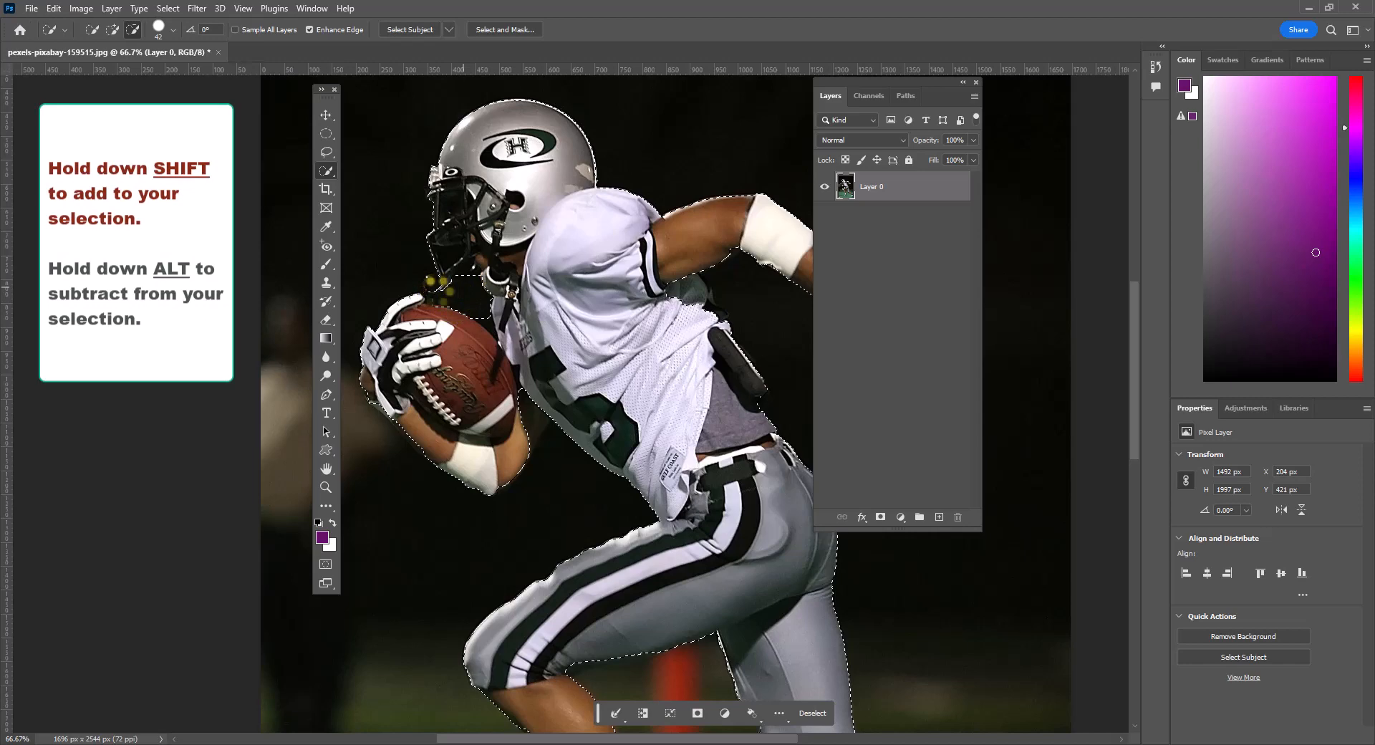
{"action": "left_click_drag", "start_coordinate": [436, 290], "coordinate": [517, 265]}
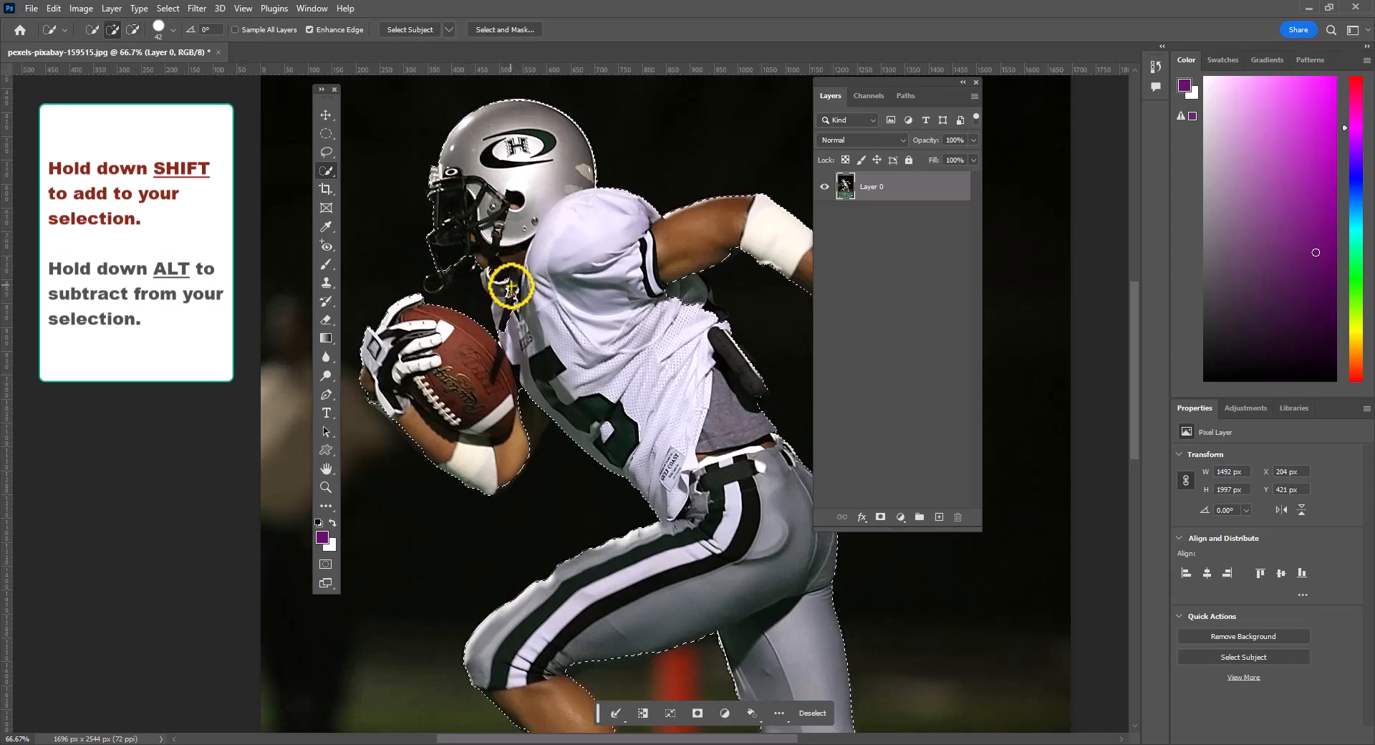
{"action": "left_click_drag", "start_coordinate": [511, 288], "coordinate": [510, 333]}
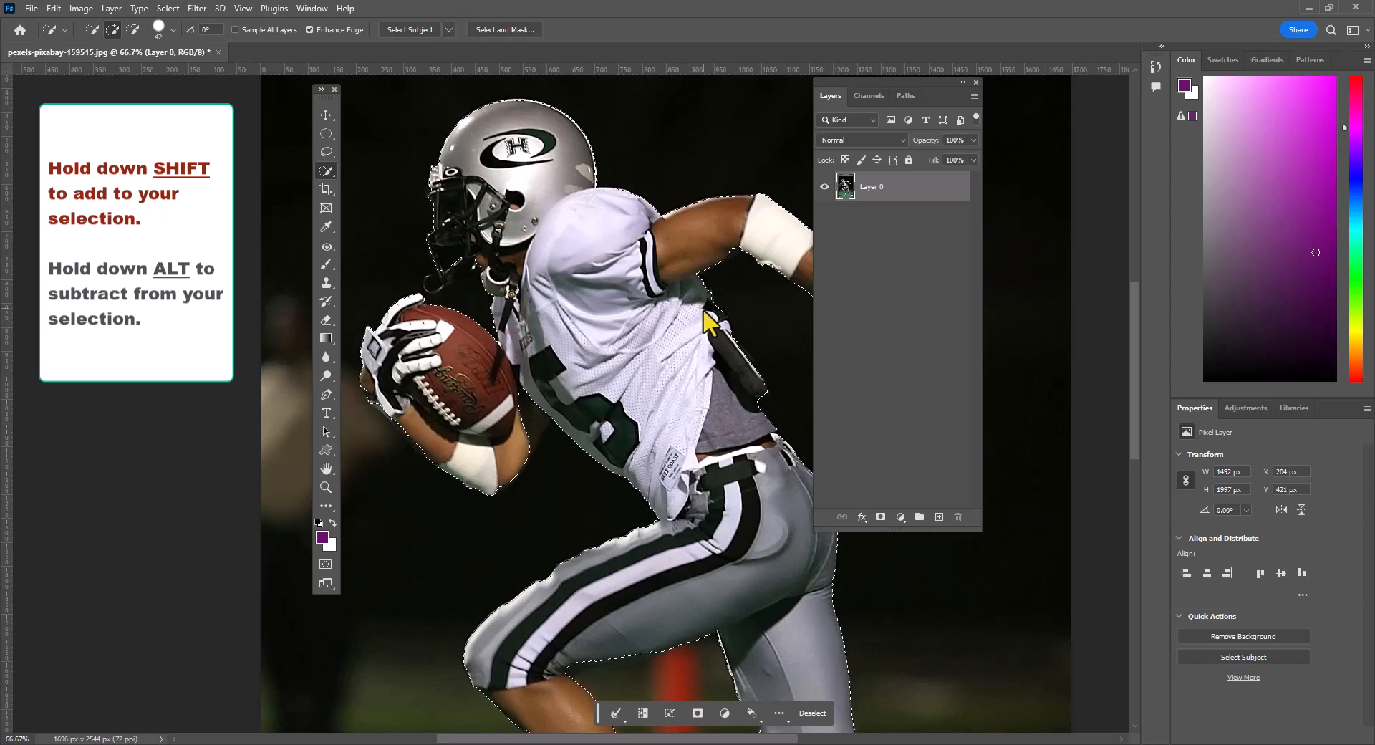
- Subtract the loose lace area beside the rear shoe from the selection
{"action": "scroll", "coordinate": [623, 466], "scroll_direction": "down", "scroll_amount": 3}
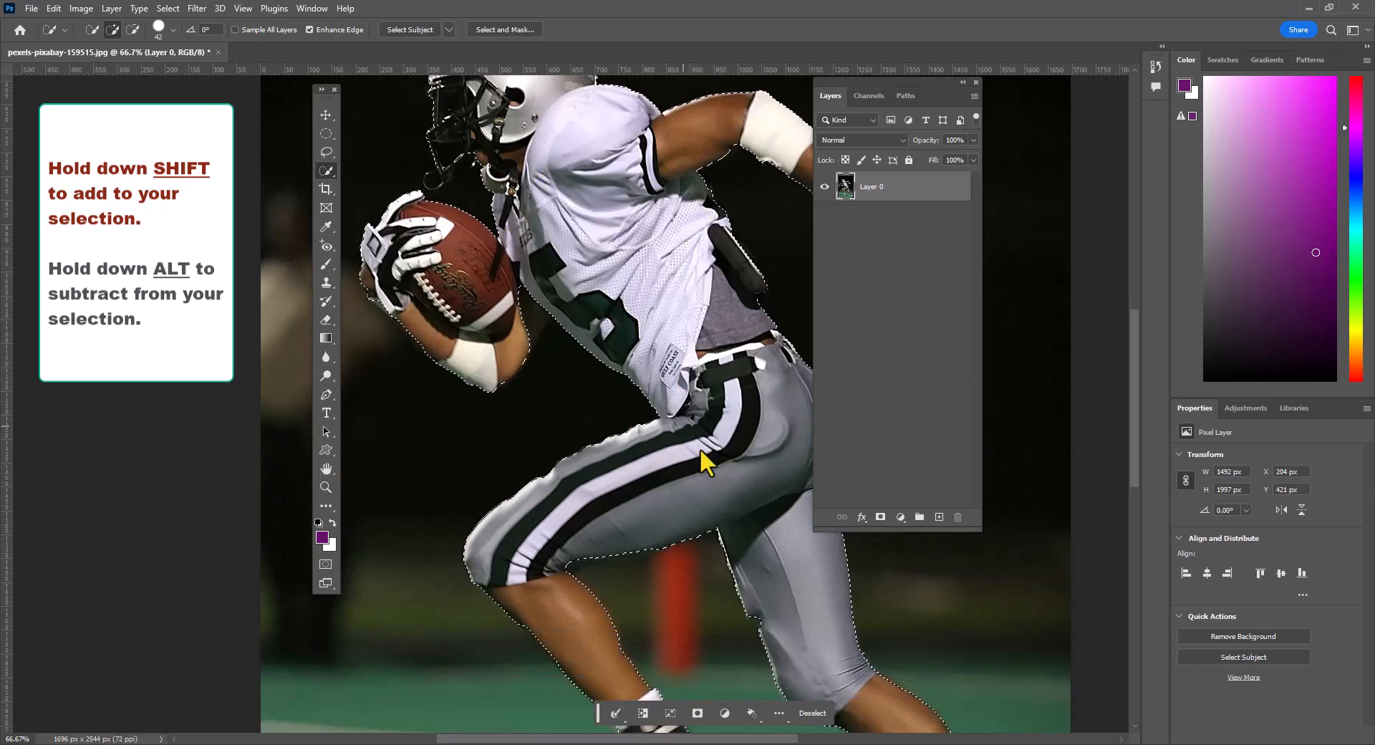
{"action": "scroll", "coordinate": [700, 451], "scroll_direction": "down", "scroll_amount": 8}
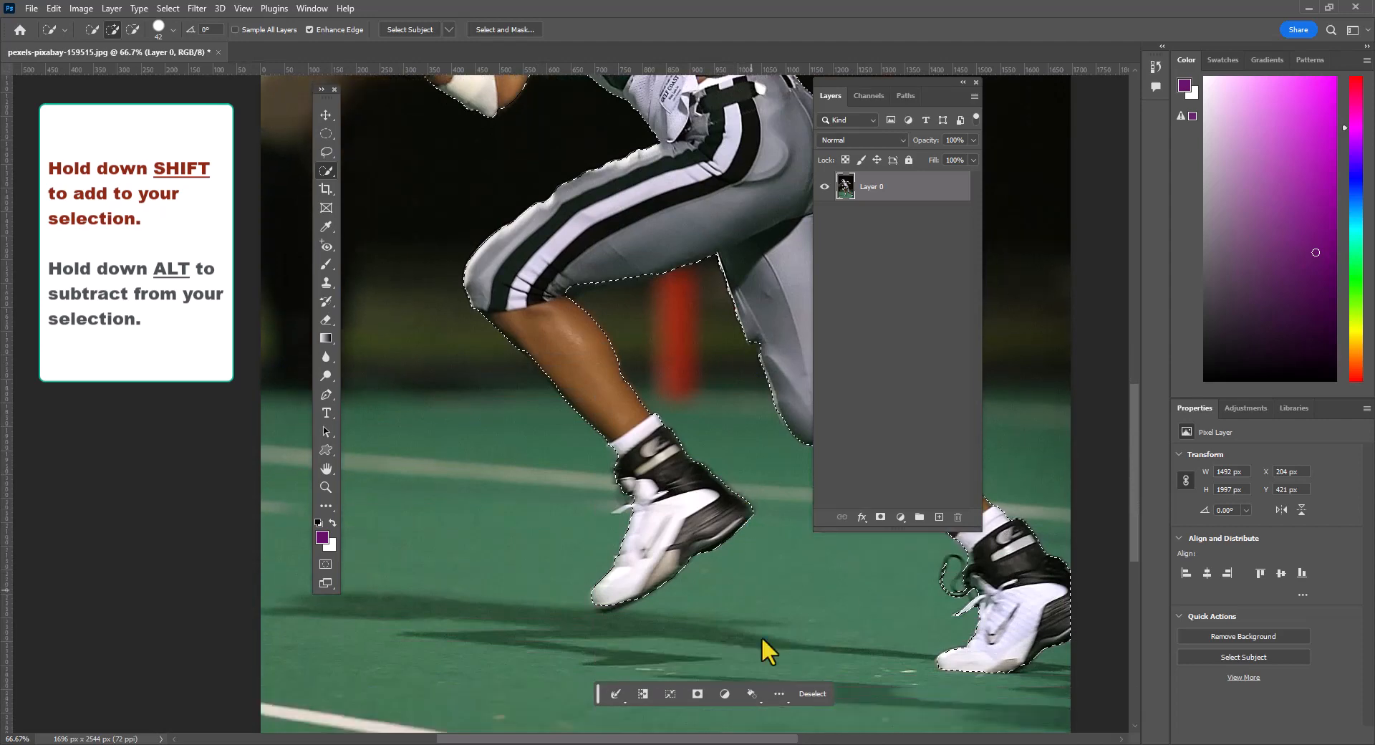
{"action": "left_click_drag", "start_coordinate": [771, 738], "coordinate": [855, 738]}
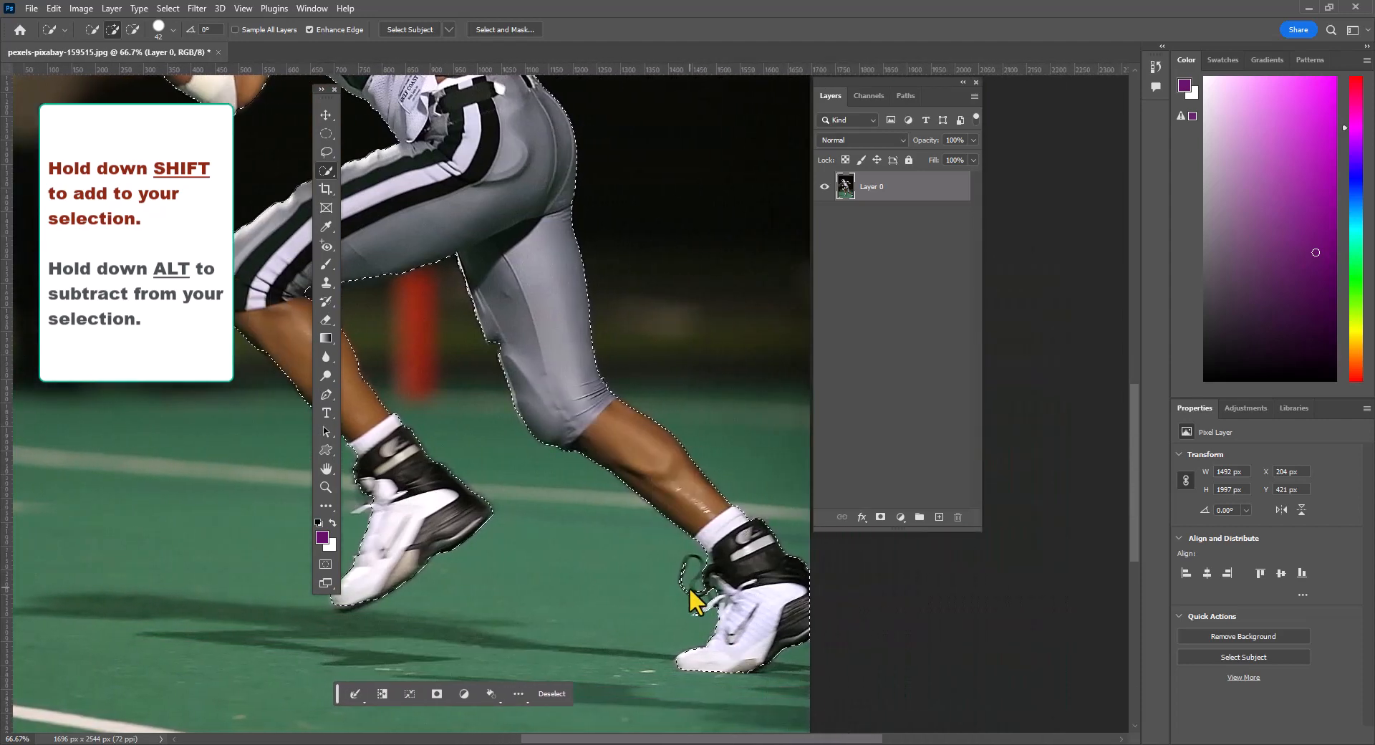
{"action": "mouse_move", "coordinate": [691, 594]}
{"action": "left_mouse_down"}
{"action": "mouse_move", "coordinate": [684, 571]}
{"action": "mouse_move", "coordinate": [697, 615]}
{"action": "left_mouse_up"}
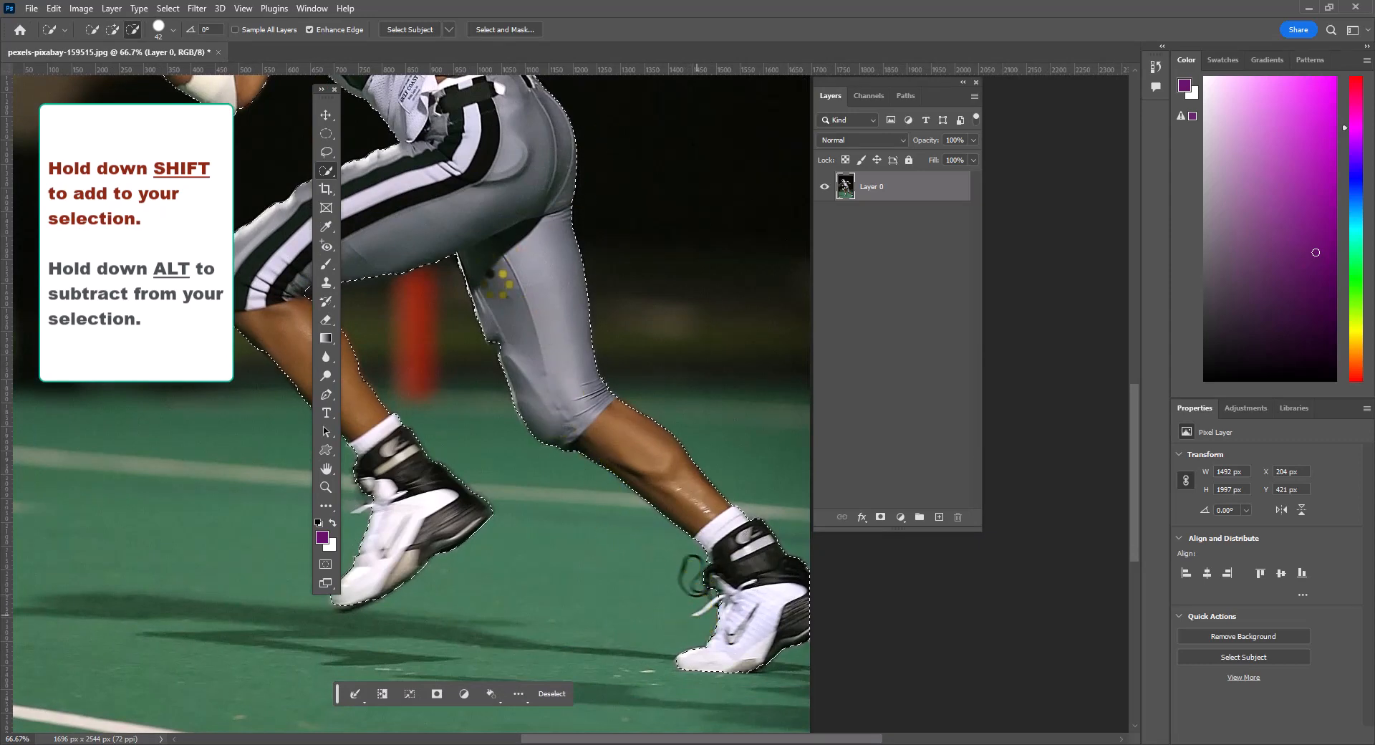
- Smooth the player selection with a sample radius of 4 pixels
{"action": "scroll", "coordinate": [508, 287], "scroll_direction": "up", "scroll_amount": 5}
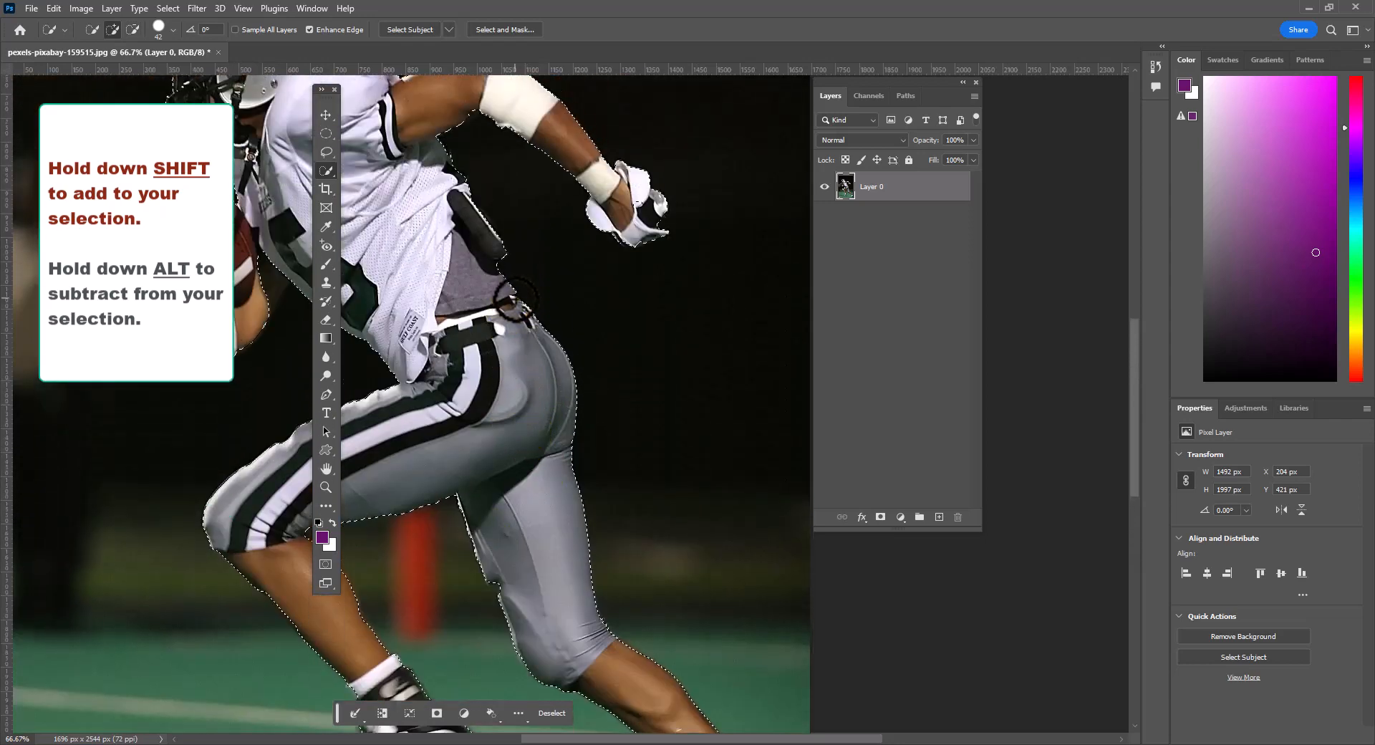
{"action": "scroll", "coordinate": [514, 297], "scroll_direction": "up", "scroll_amount": 3}
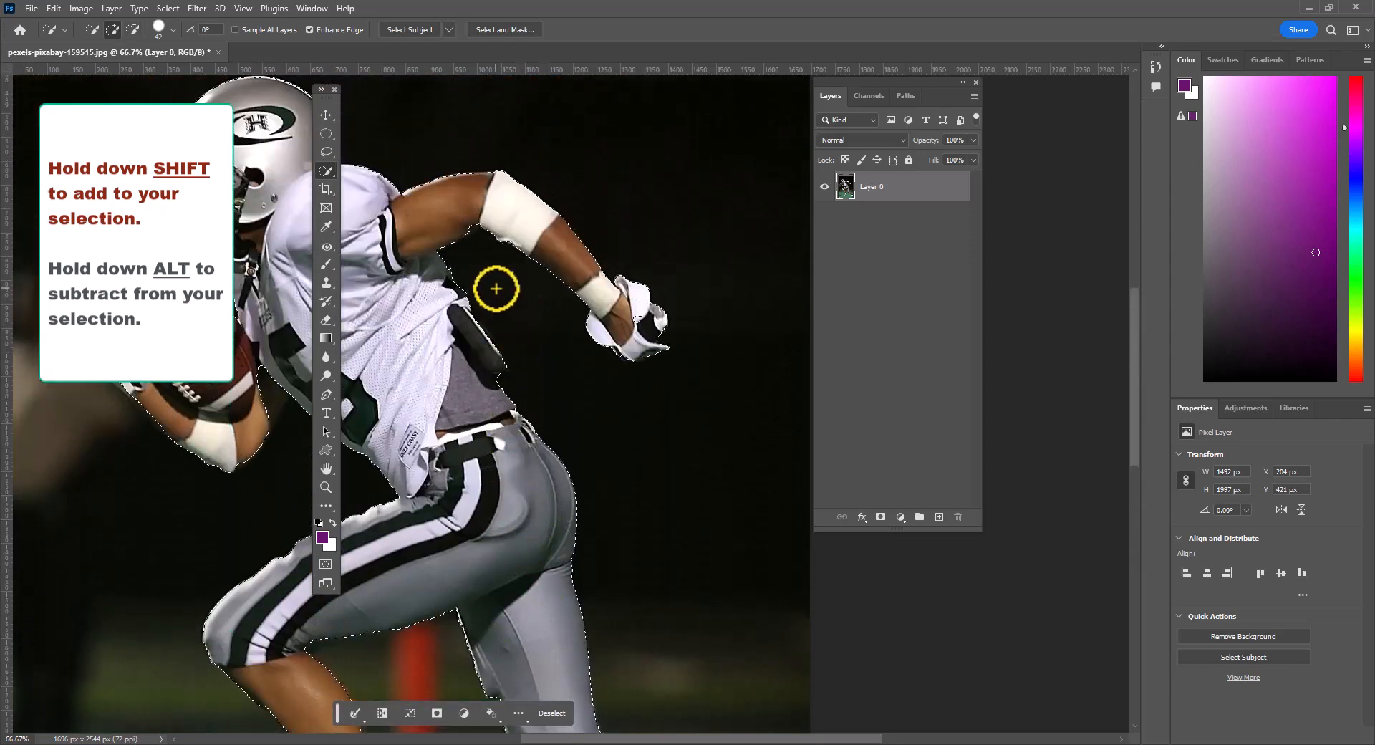
{"action": "left_click_drag", "start_coordinate": [731, 738], "coordinate": [655, 741]}
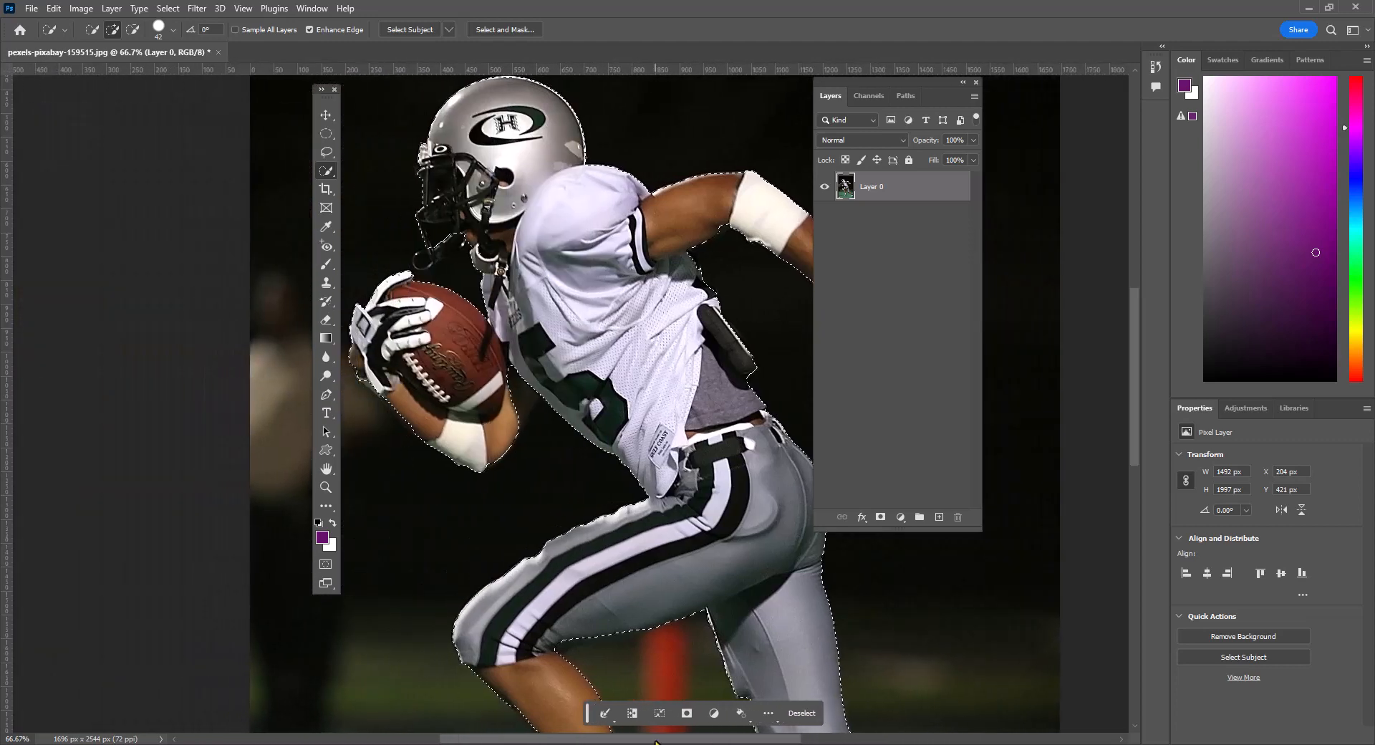
{"action": "scroll", "coordinate": [557, 480], "scroll_direction": "up", "scroll_amount": 2}
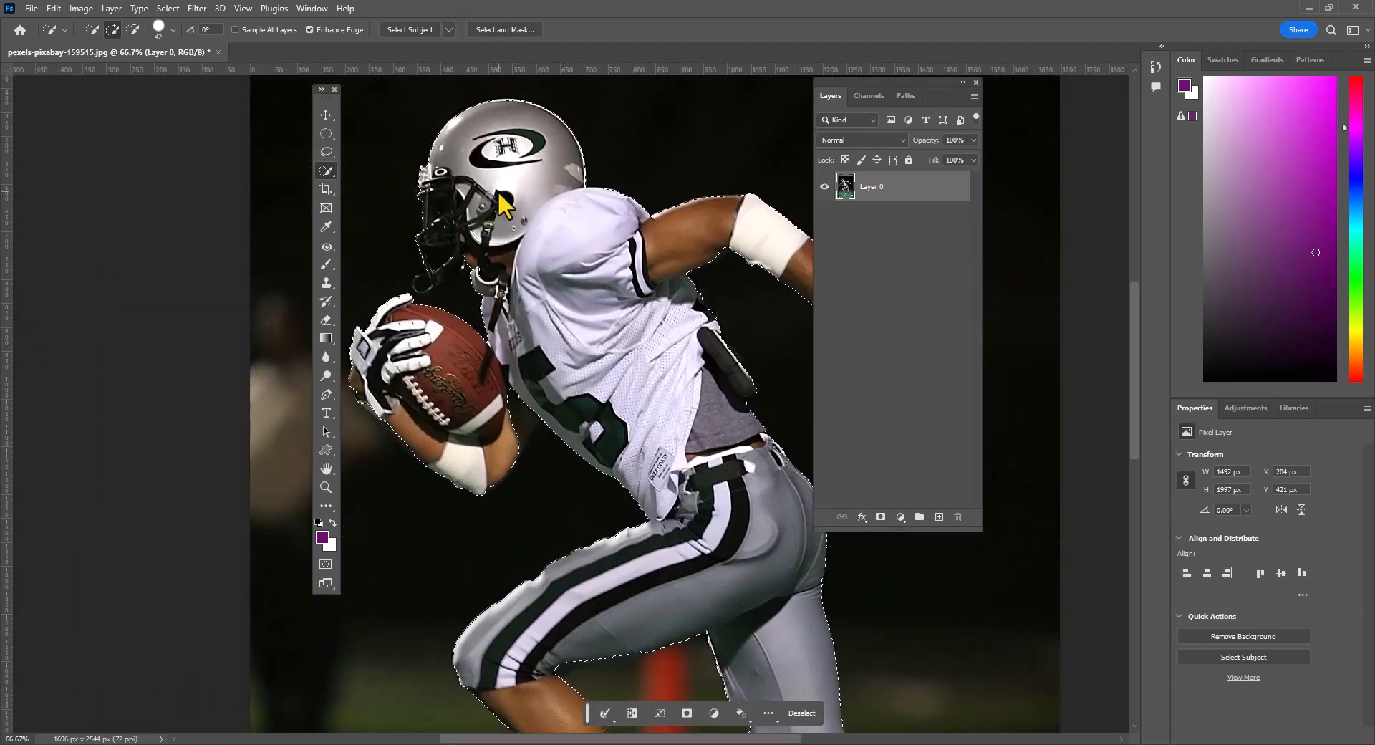
{"action": "left_click", "coordinate": [172, 10]}
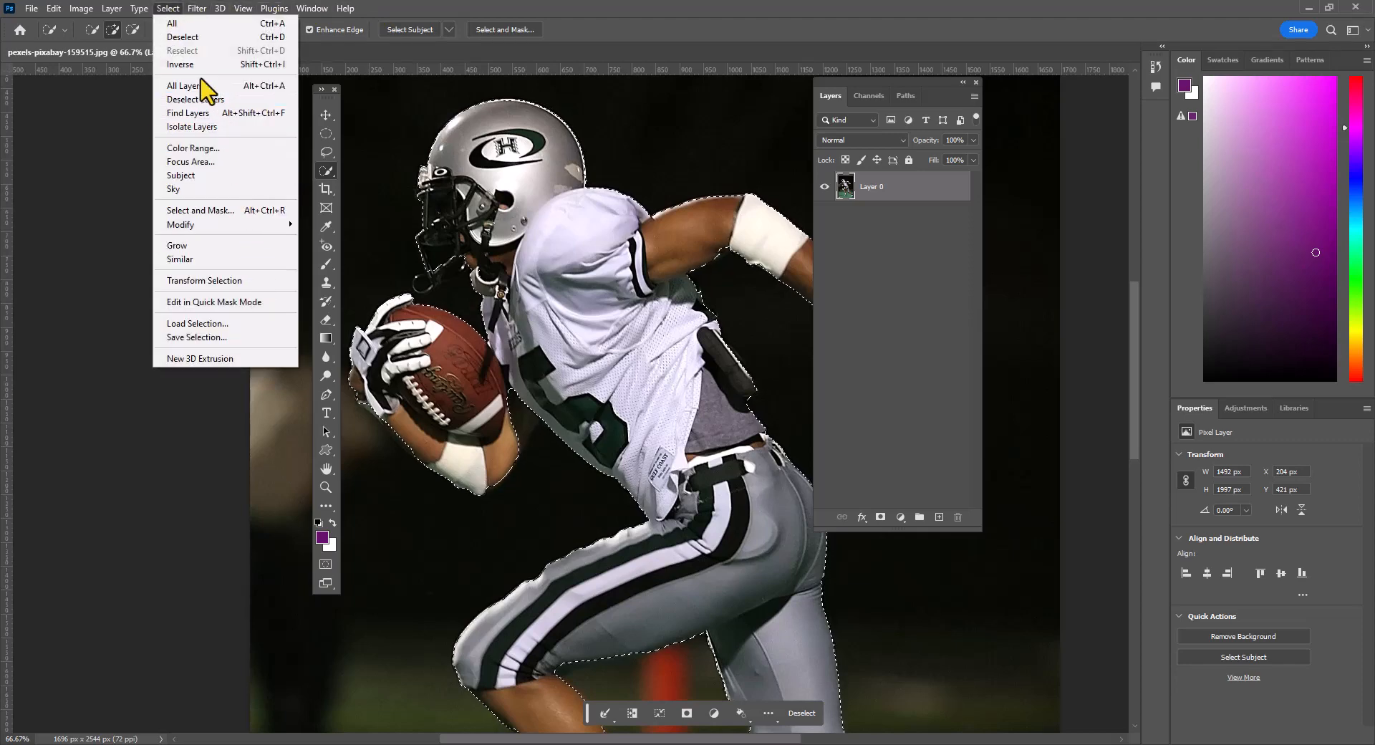
{"action": "mouse_move", "coordinate": [245, 226]}
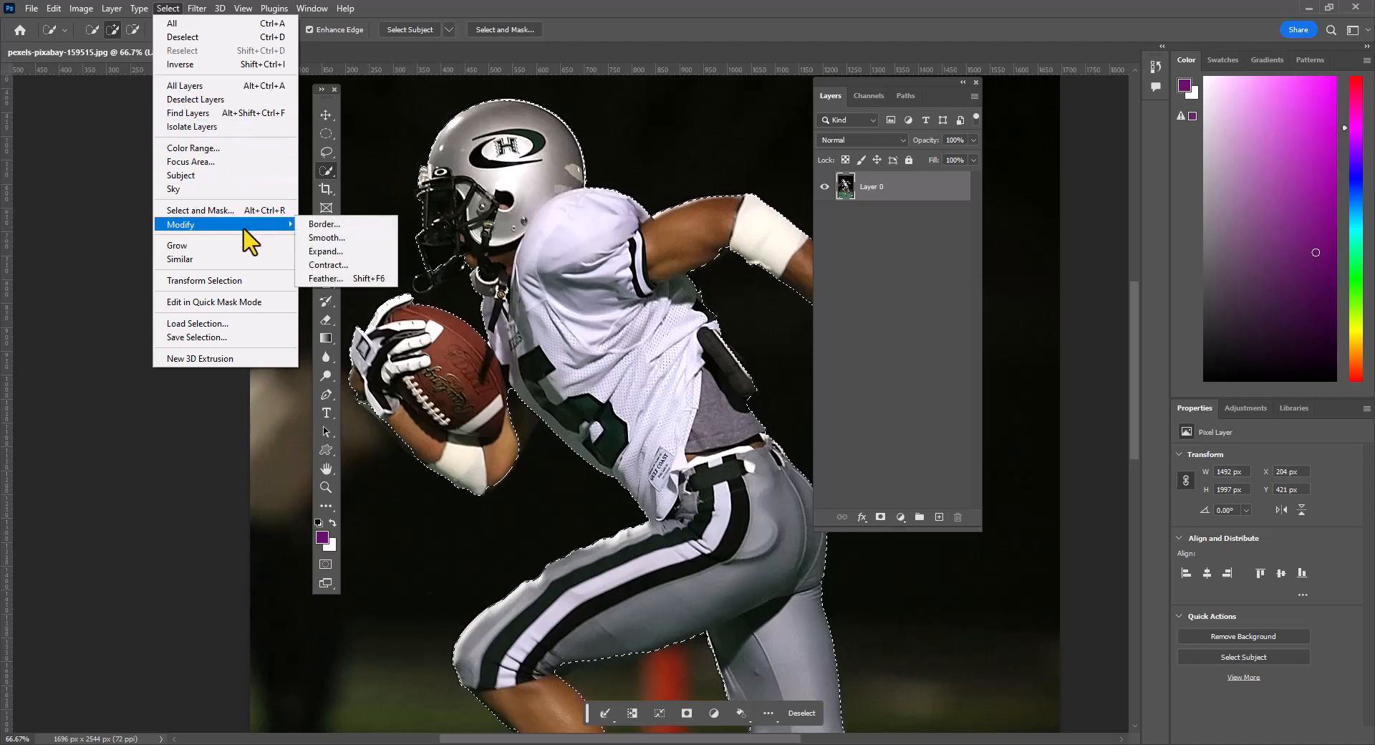
{"action": "left_click", "coordinate": [324, 237]}
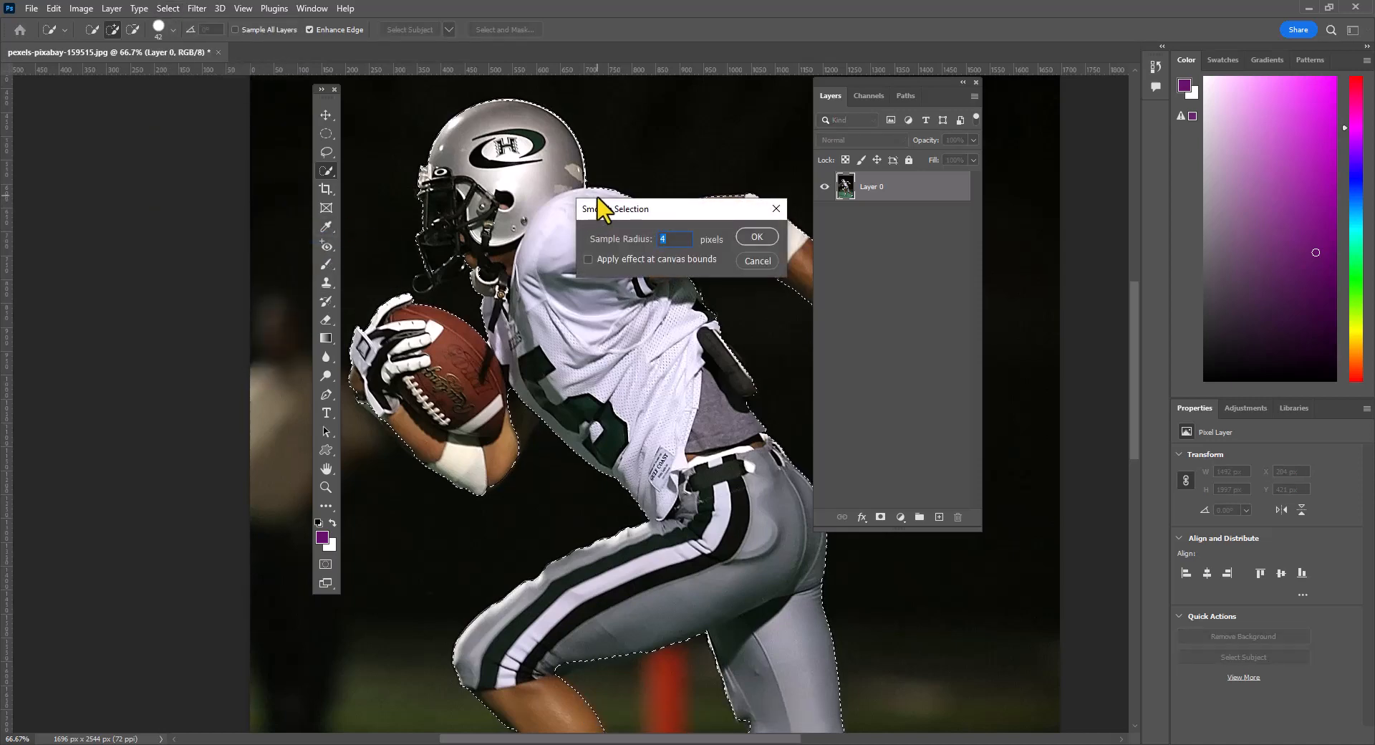
{"action": "left_click", "coordinate": [771, 238]}
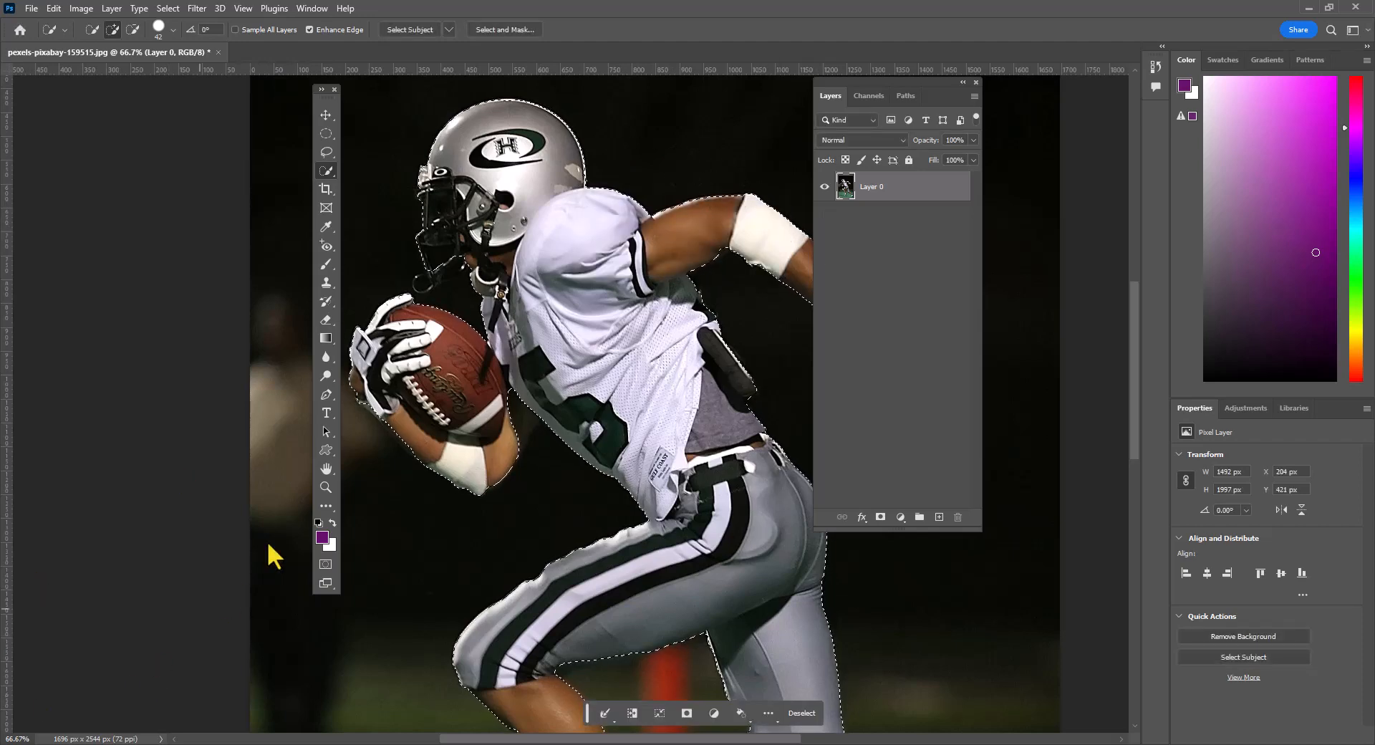
- Fit the whole image in view and convert the player selection into a work path
{"action": "left_click", "coordinate": [327, 487]}
{"action": "left_click", "coordinate": [439, 30]}
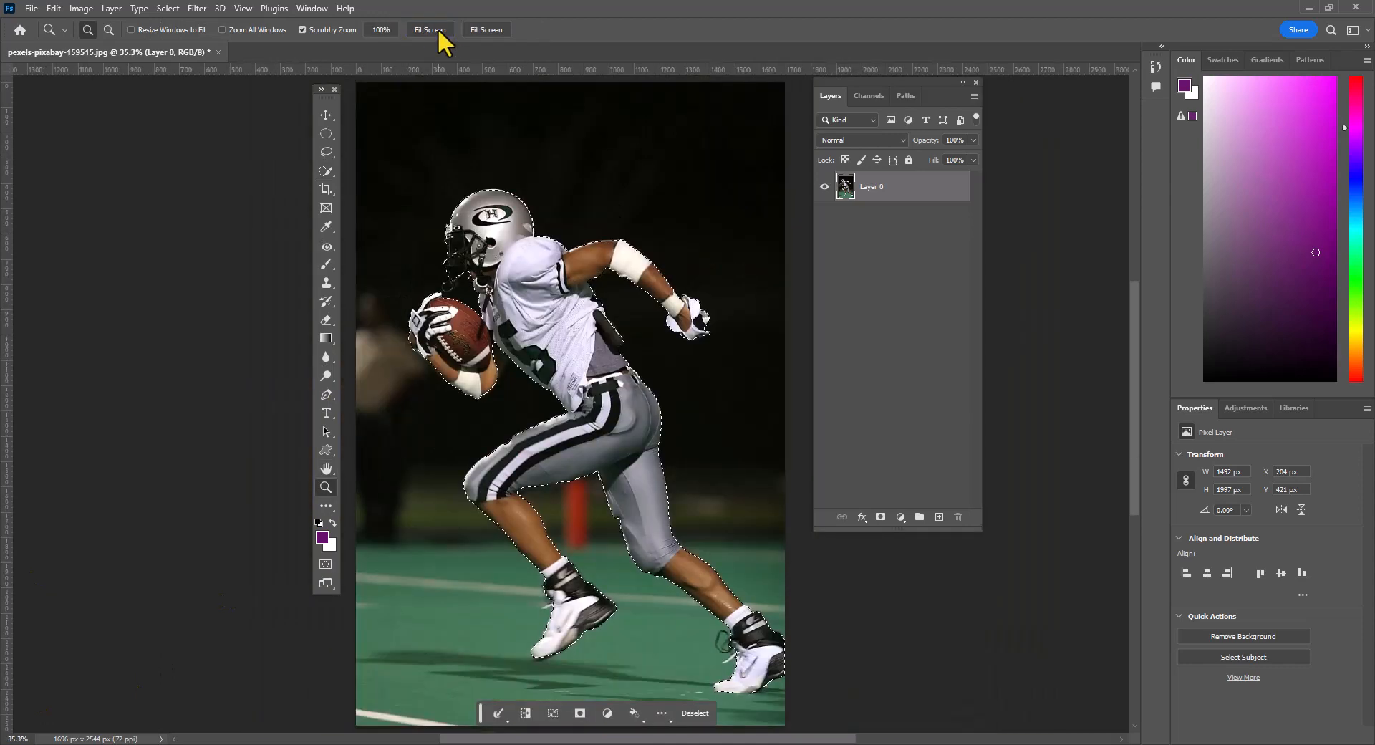
{"action": "left_click", "coordinate": [310, 8]}
{"action": "left_click", "coordinate": [375, 433]}
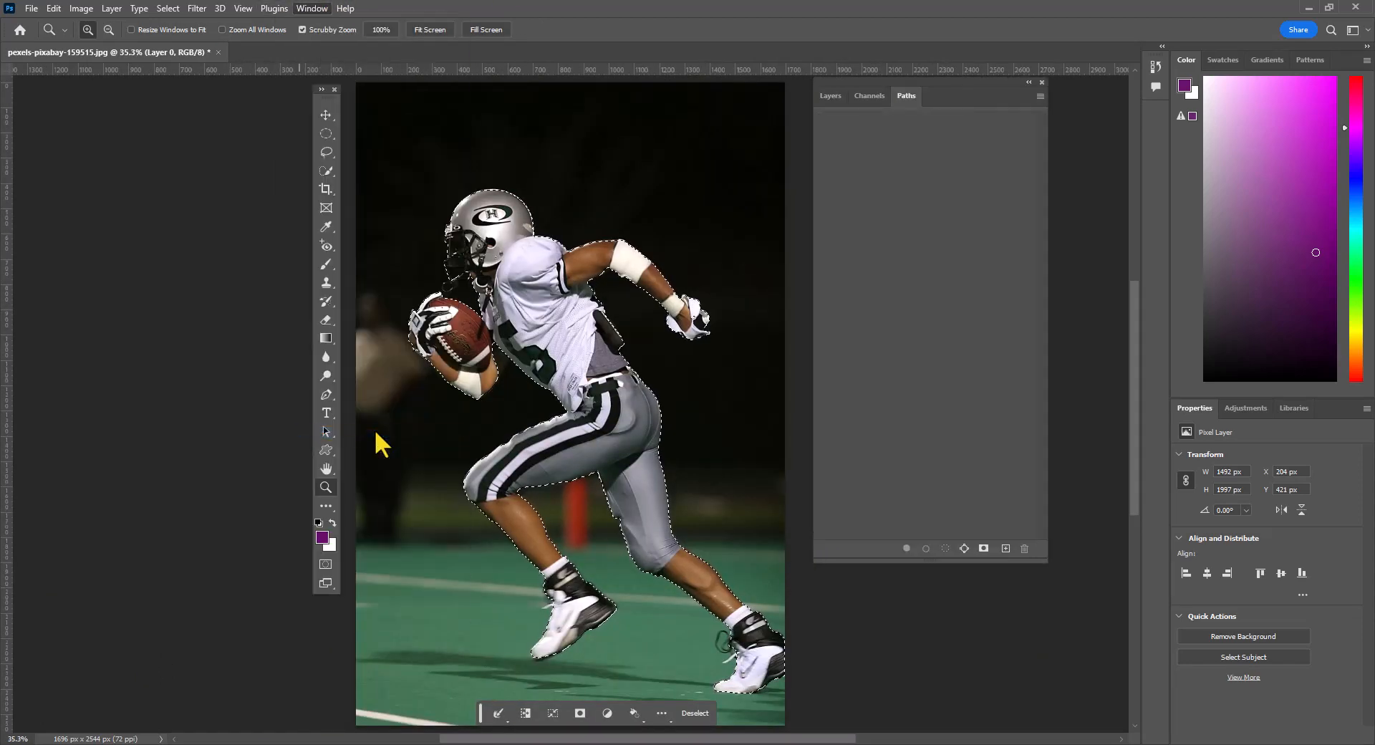
{"action": "left_click", "coordinate": [963, 556]}
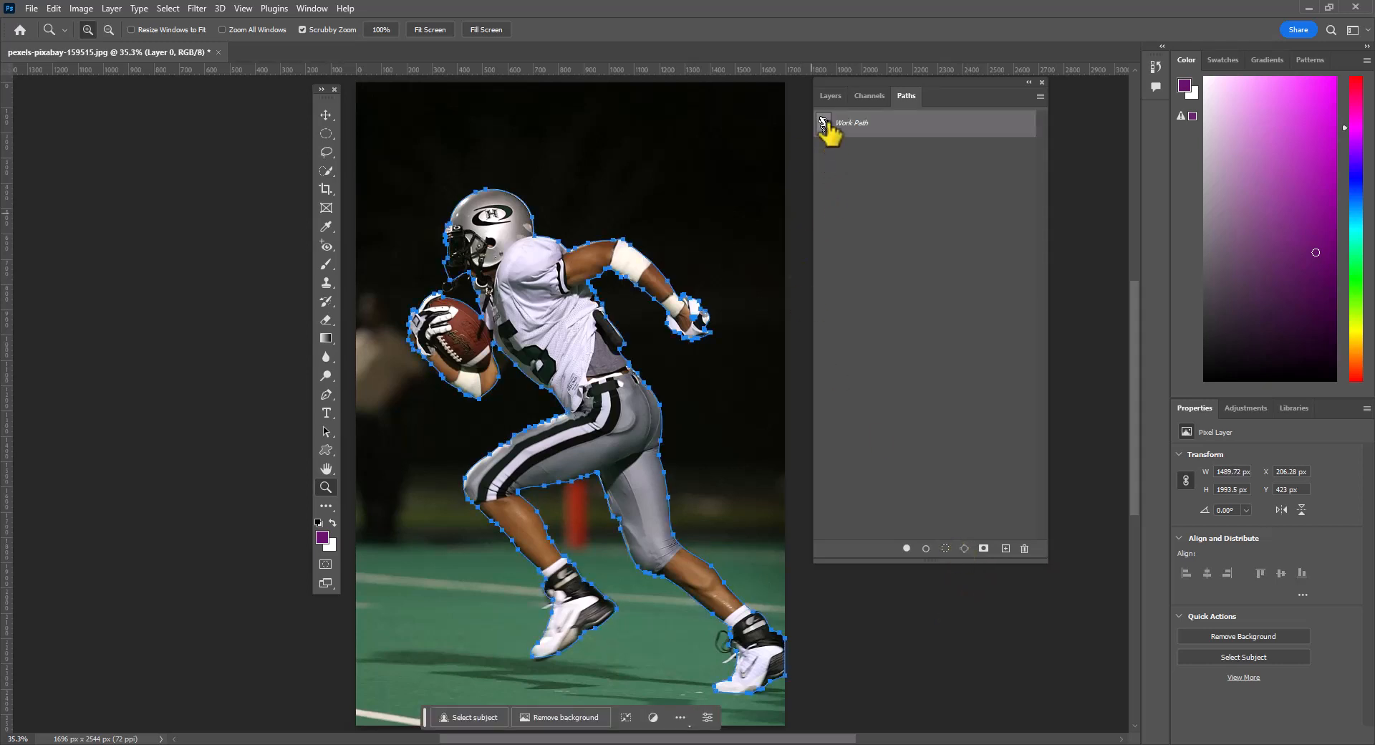
- Define the player's work path as a custom shape named "FOOTBALL PLAYER"
{"action": "left_click", "coordinate": [56, 9]}
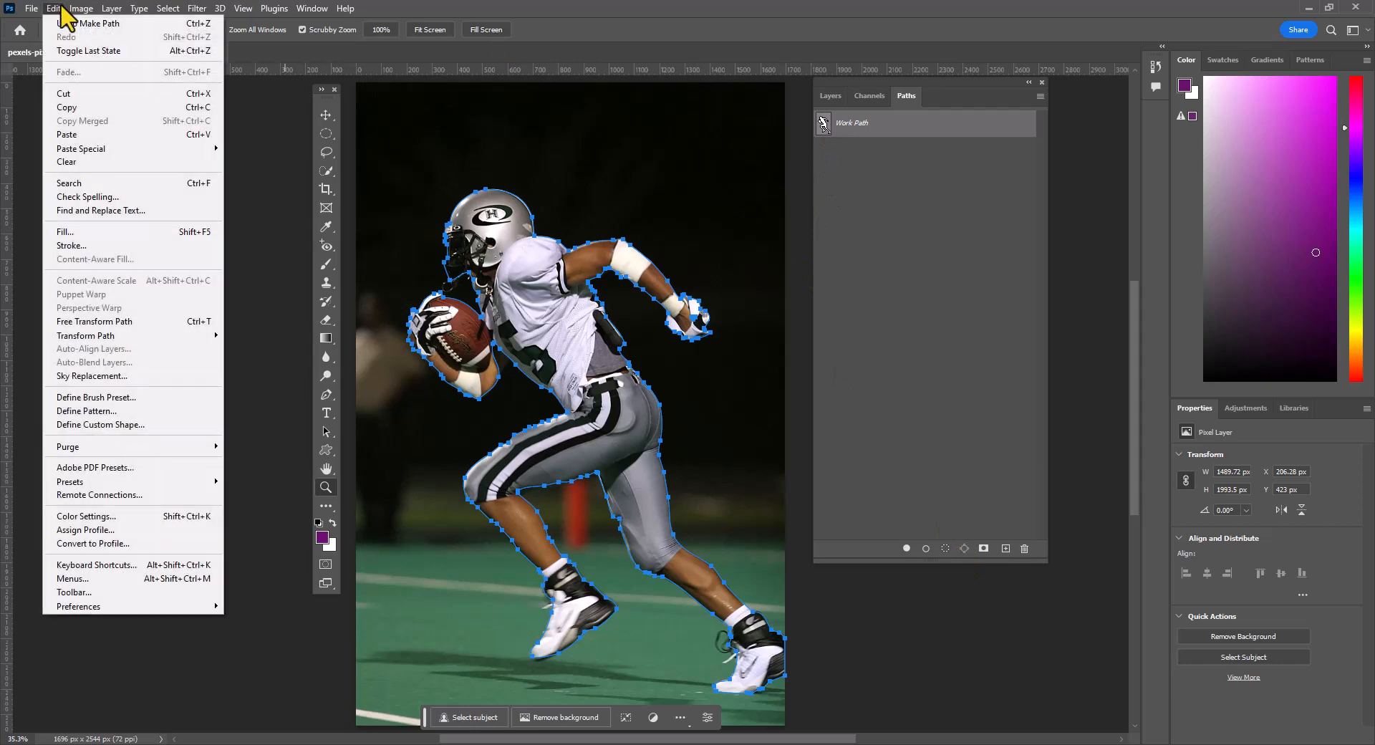
{"action": "mouse_move", "coordinate": [161, 335]}
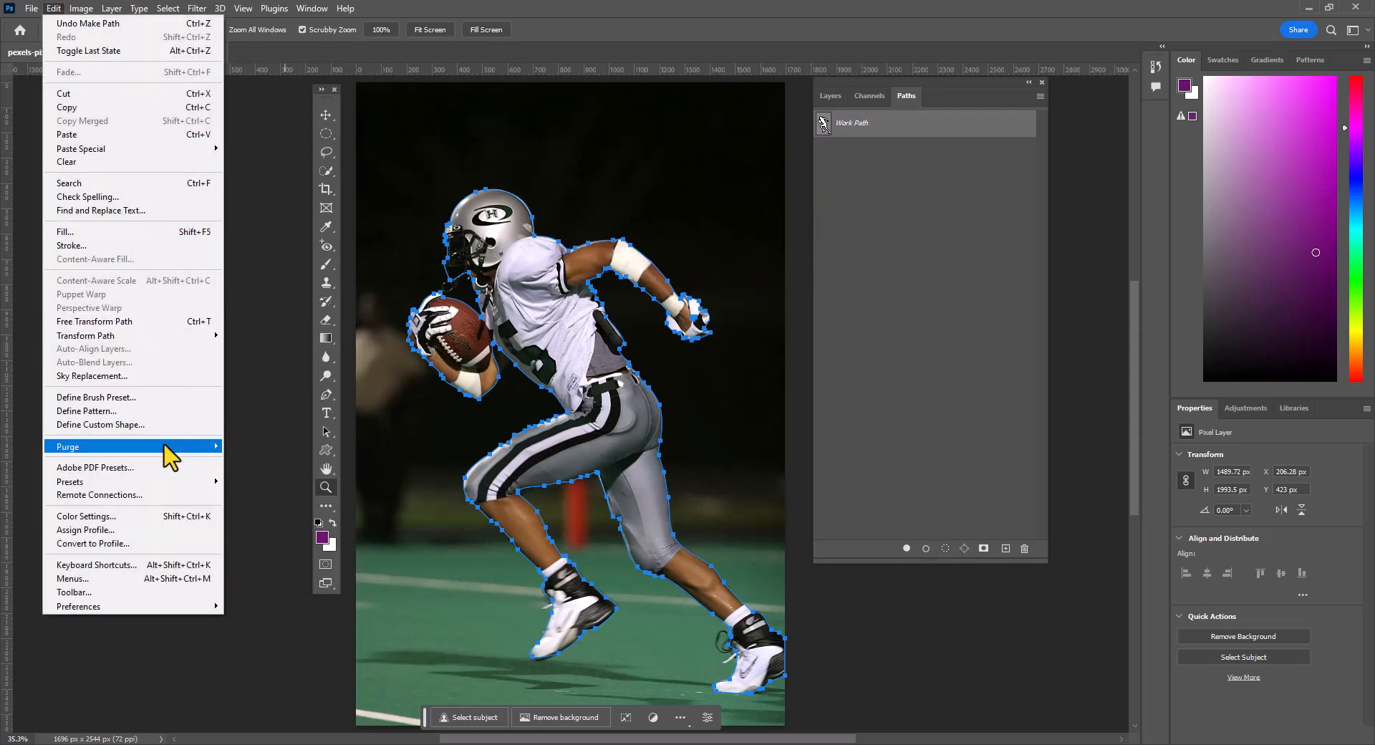
{"action": "left_click", "coordinate": [165, 426]}
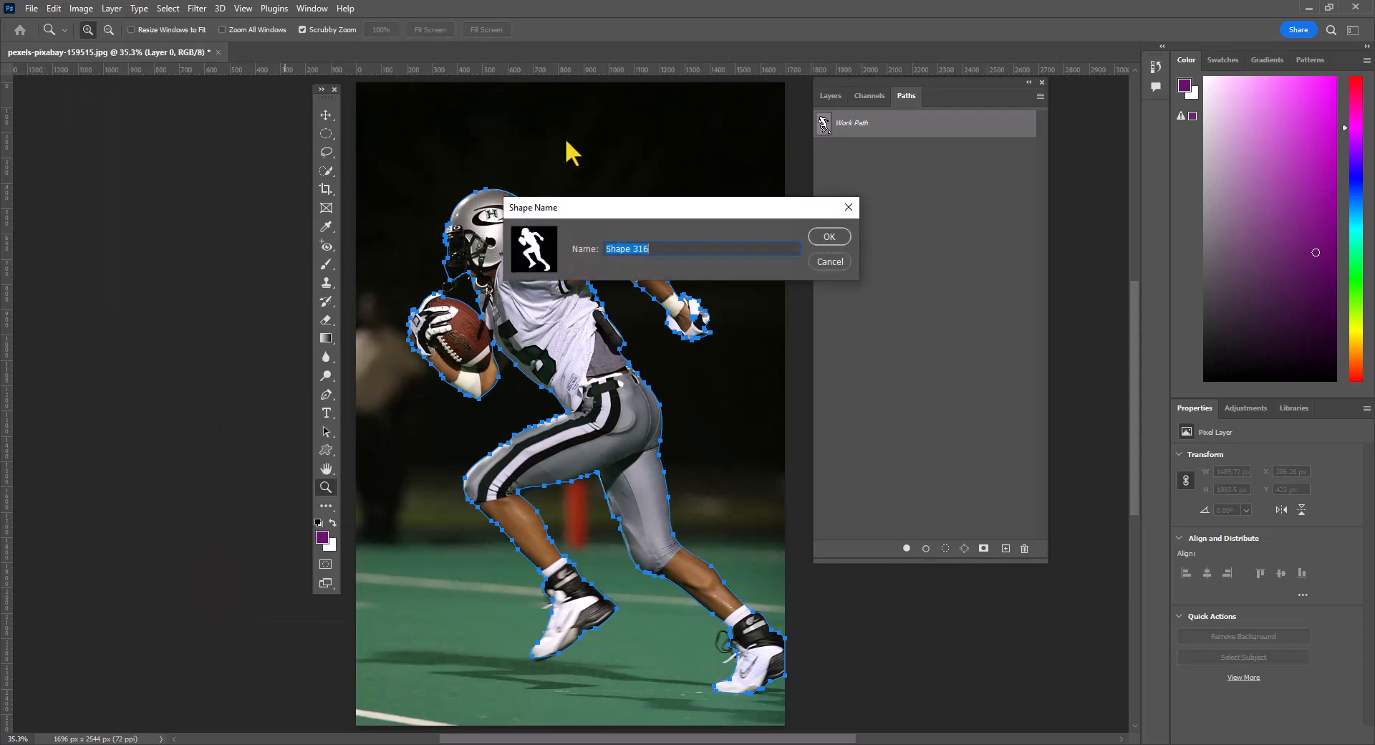
{"action": "key", "text": "BackSpace"}
{"action": "type", "text": "FOOTMA"}
{"action": "key", "text": "BackSpace"}
{"action": "key", "text": "BackSpace"}
{"action": "type", "text": "BALL PLAYER"}
{"action": "left_click", "coordinate": [818, 239]}
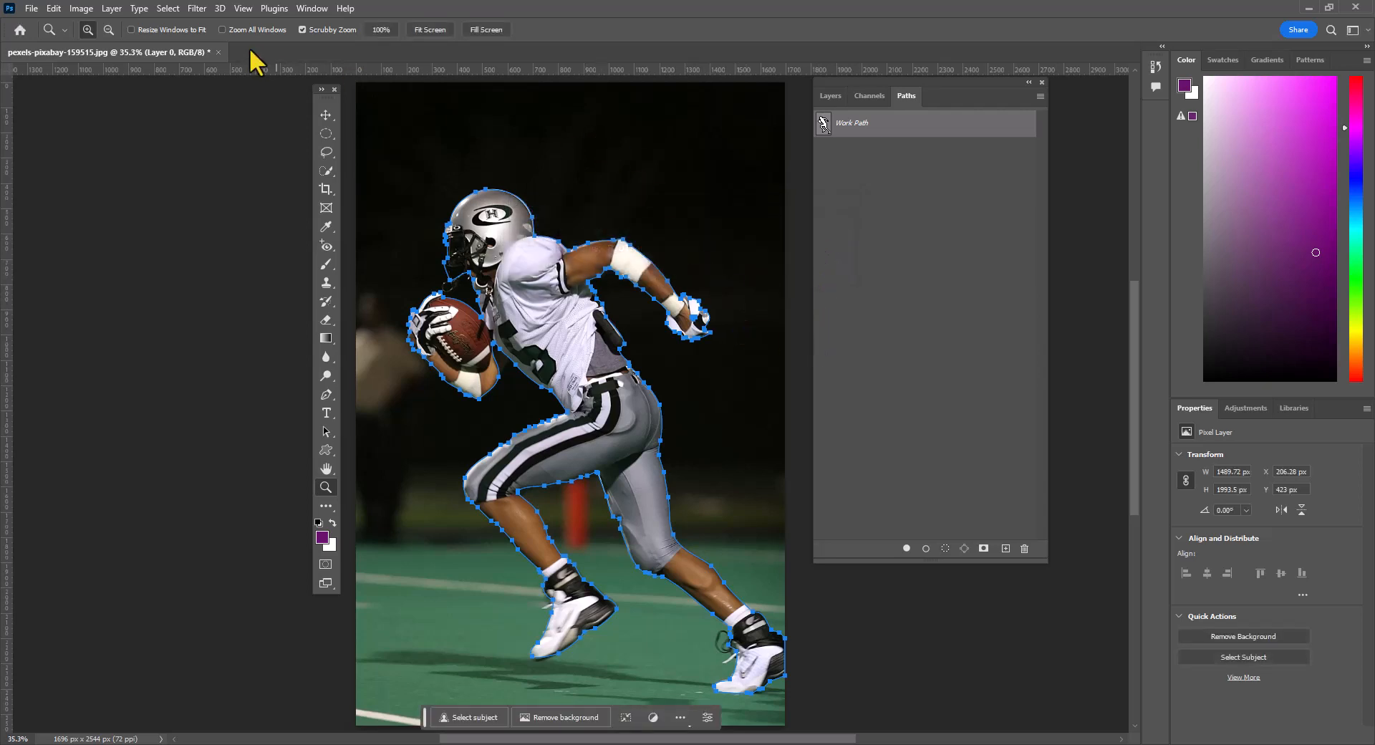
- Create a portrait 800 x 1280 px document from the Web Small preset, named "Football Animated Gif"
{"action": "left_click", "coordinate": [32, 9]}
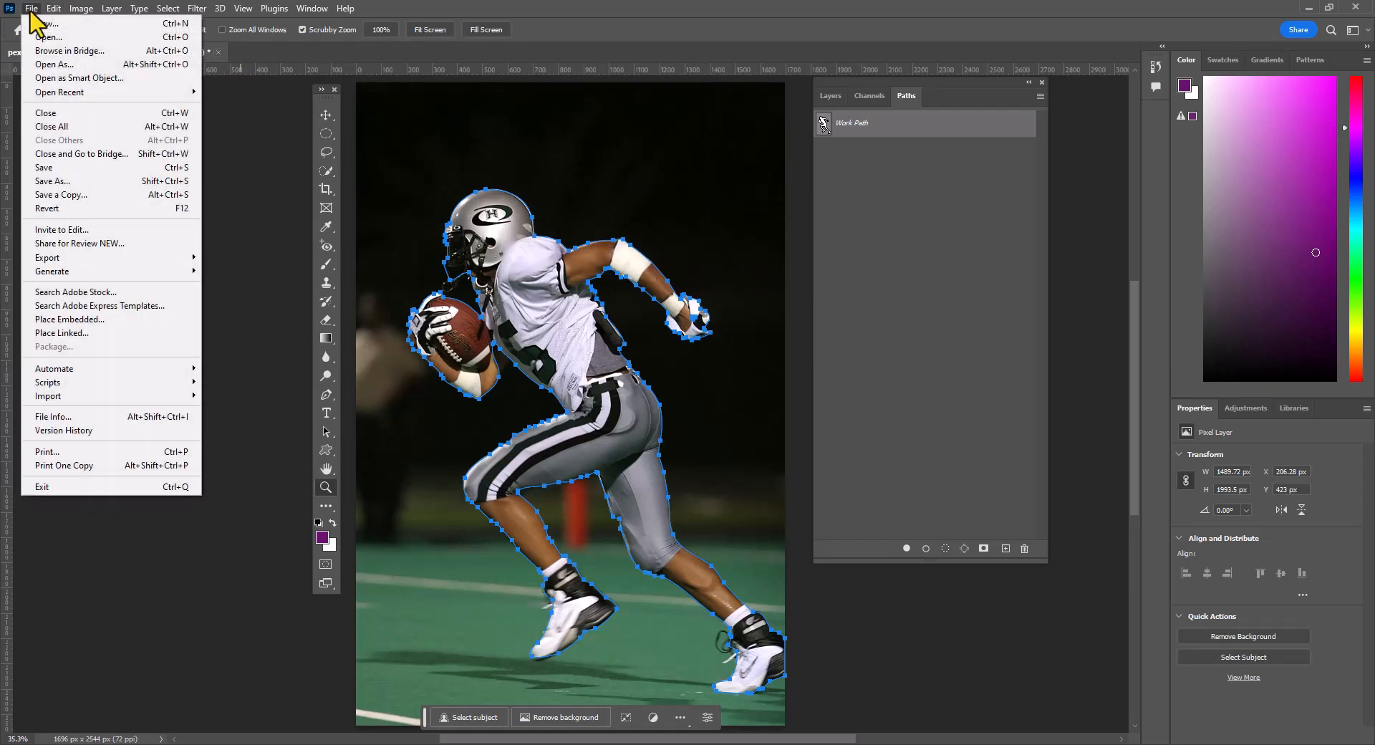
{"action": "left_click", "coordinate": [40, 24]}
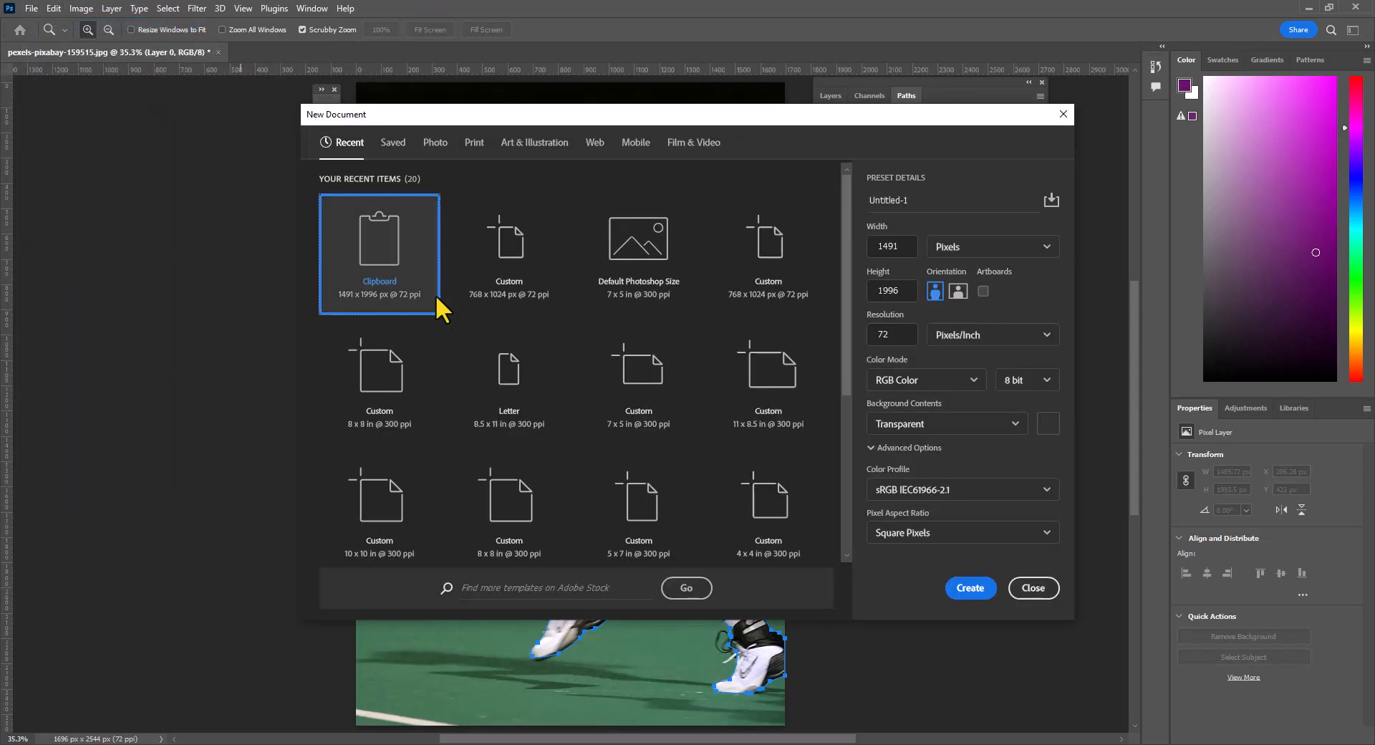
{"action": "left_click", "coordinate": [596, 143]}
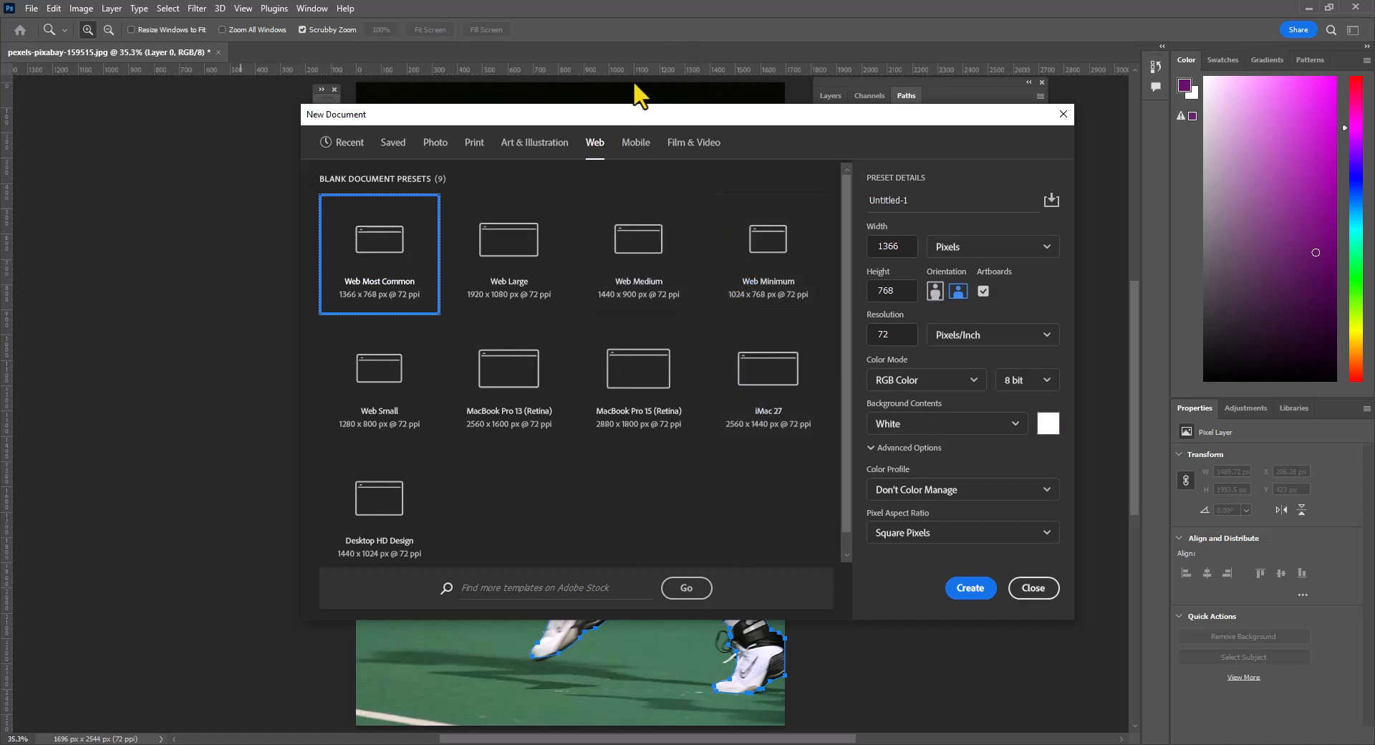
{"action": "left_click", "coordinate": [373, 393]}
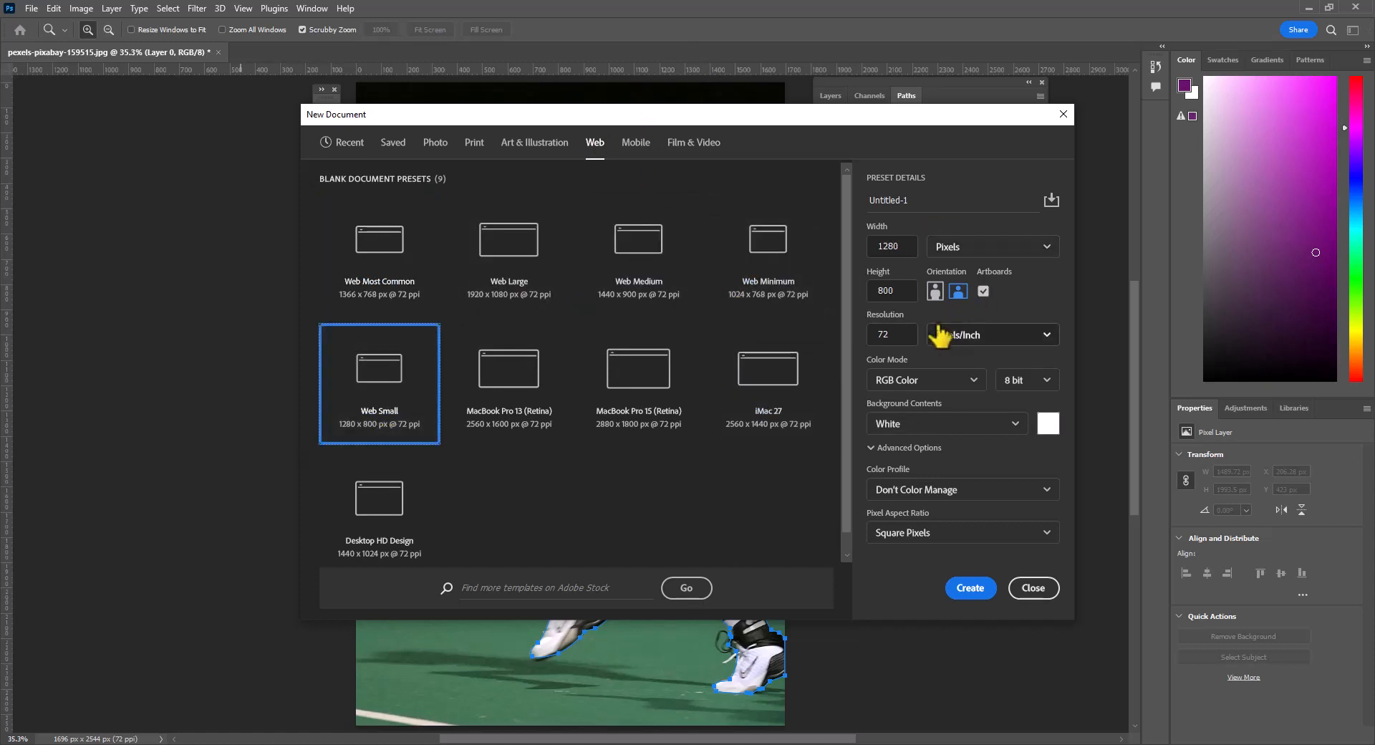
{"action": "left_click", "coordinate": [934, 291]}
{"action": "left_click", "coordinate": [944, 206]}
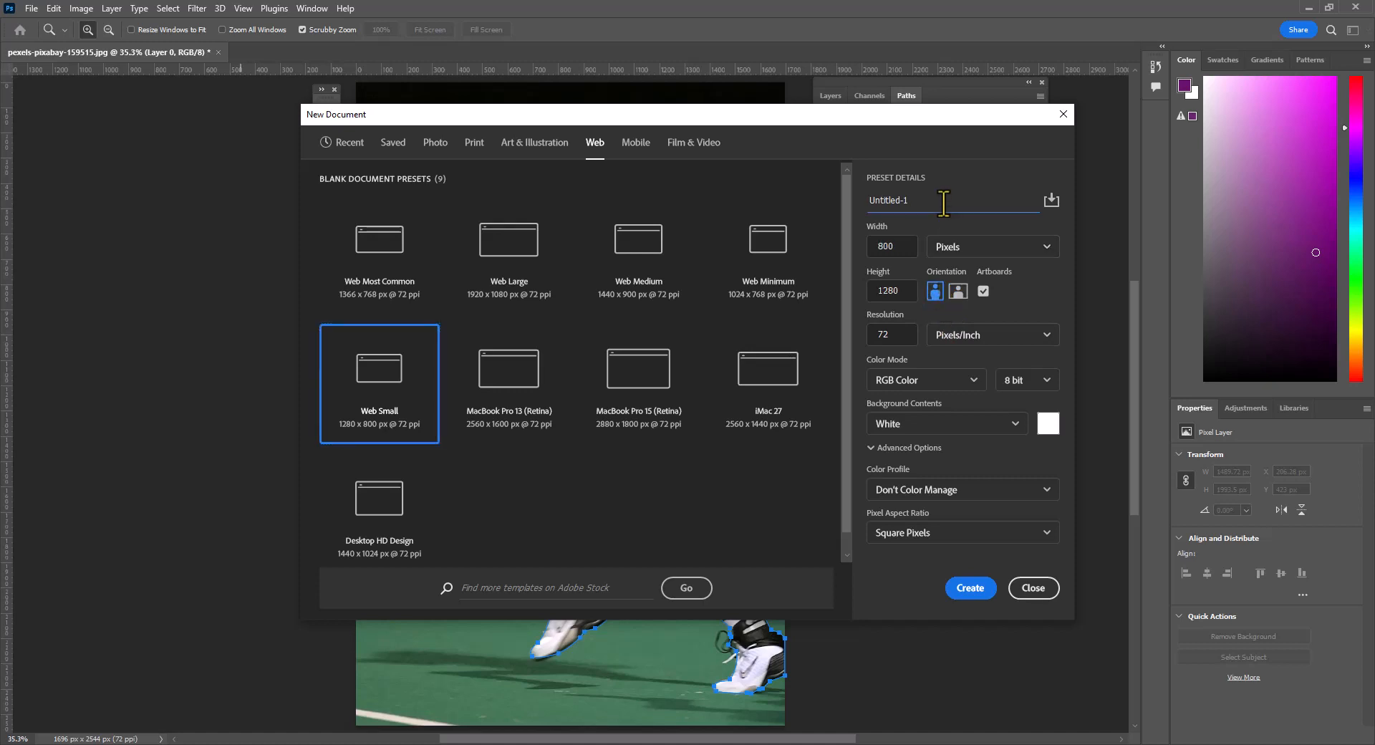
{"action": "key", "text": "ctrl+a"}
{"action": "left_click", "coordinate": [974, 580]}
{"action": "left_click", "coordinate": [975, 584]}
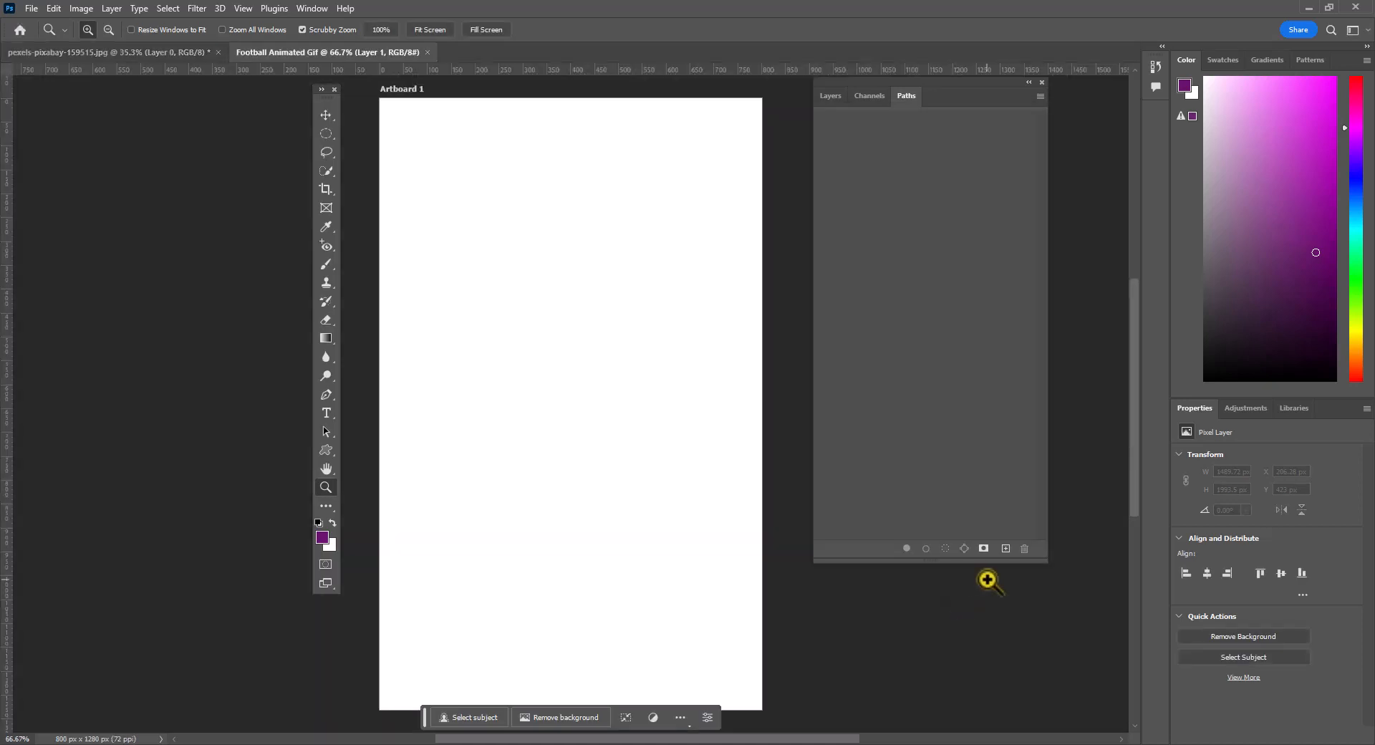
- Close the football player photo without saving its changes
{"action": "left_click", "coordinate": [218, 52]}
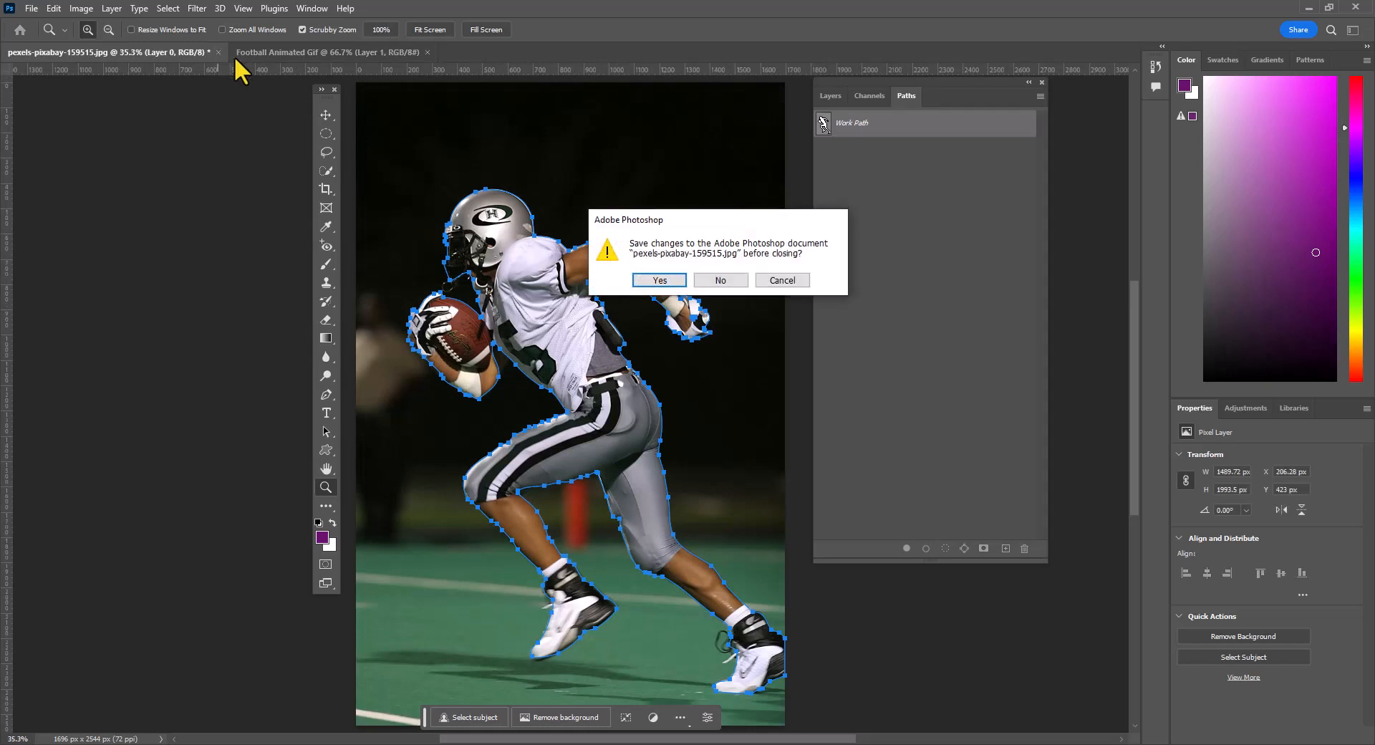
{"action": "left_click", "coordinate": [745, 285]}
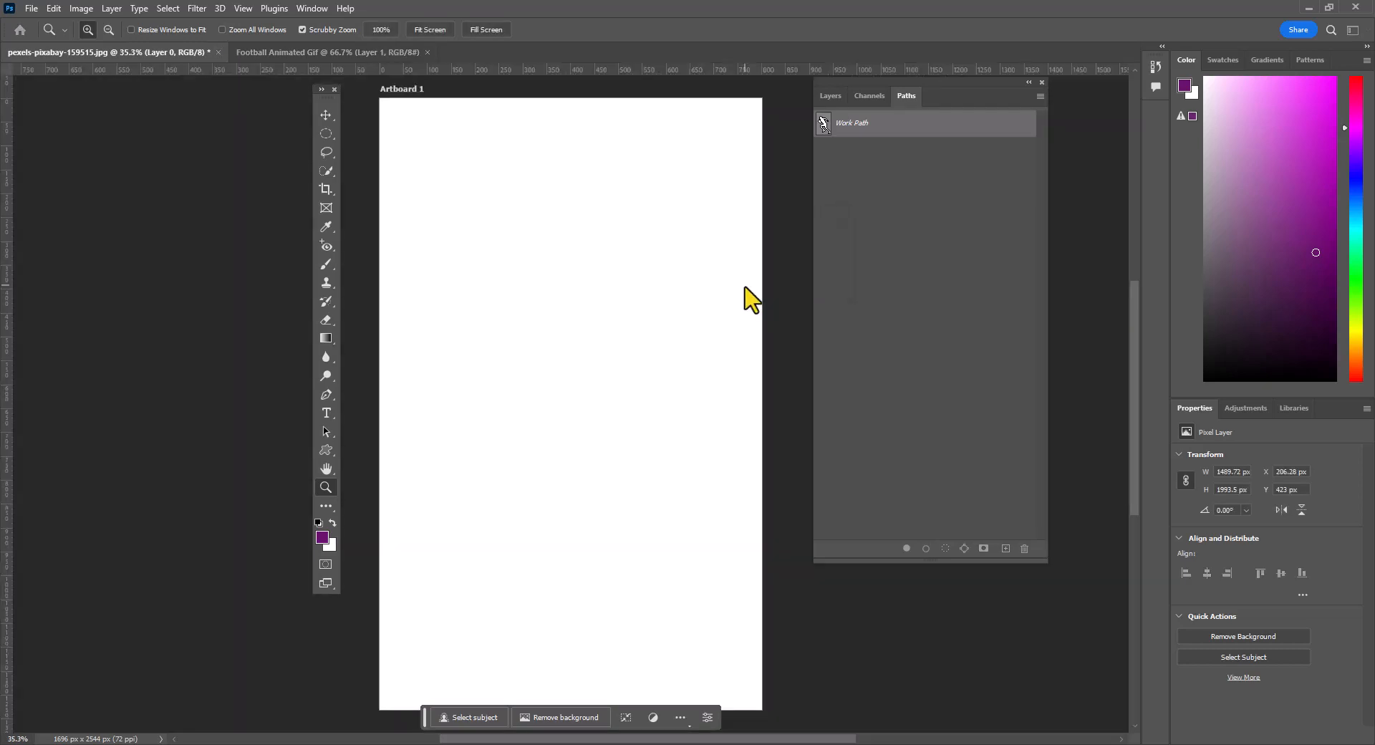
- Add five new empty layers above Layer 1 in Artboard 1
{"action": "left_click", "coordinate": [838, 98]}
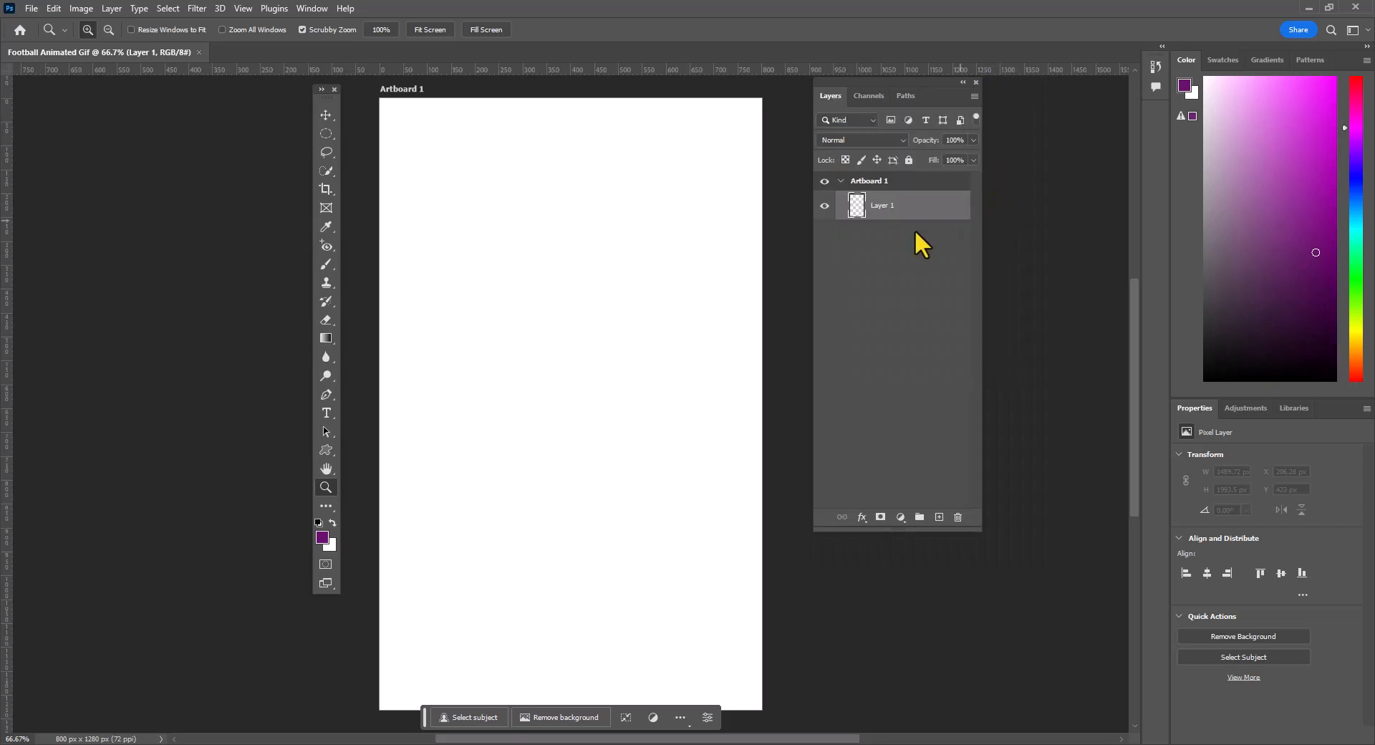
{"action": "left_click", "coordinate": [941, 516]}
{"action": "left_click", "coordinate": [940, 516]}
{"action": "left_click", "coordinate": [940, 517]}
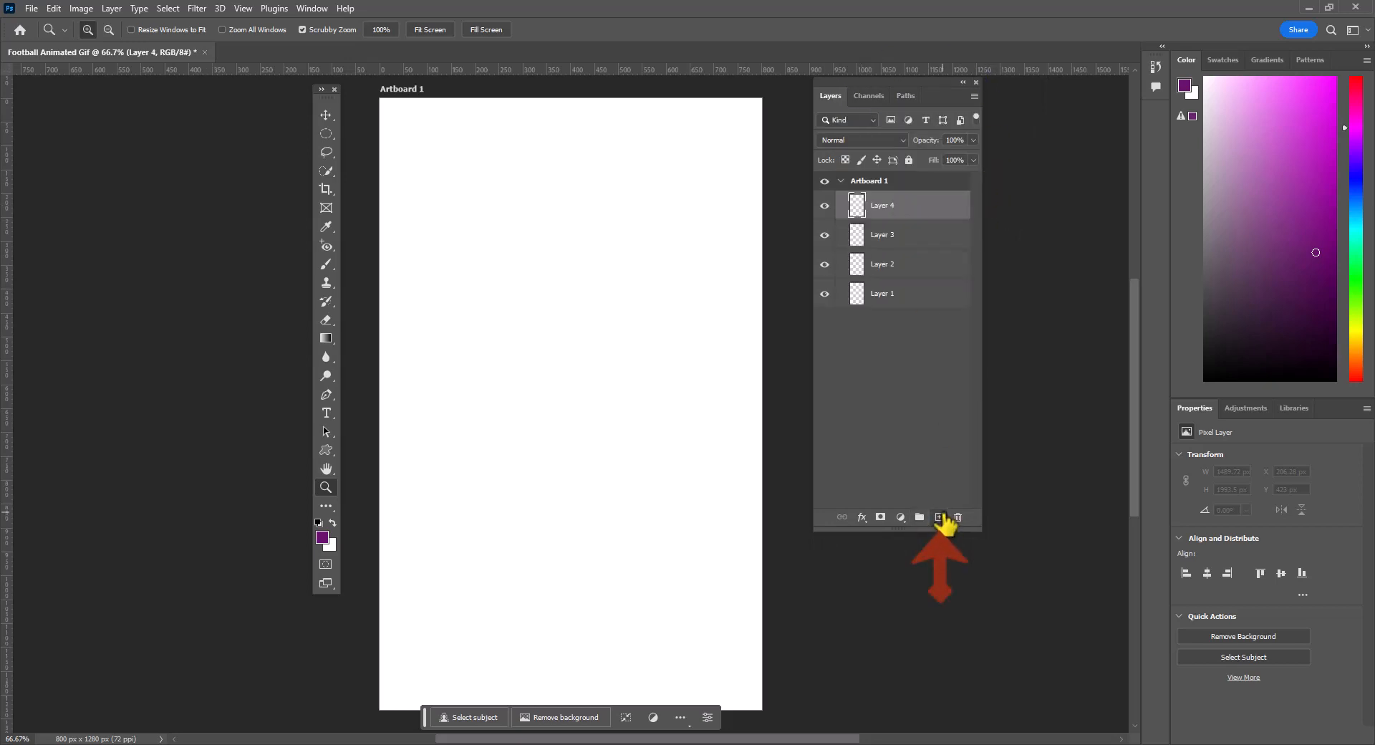
{"action": "left_click", "coordinate": [938, 517]}
{"action": "left_click", "coordinate": [938, 517]}
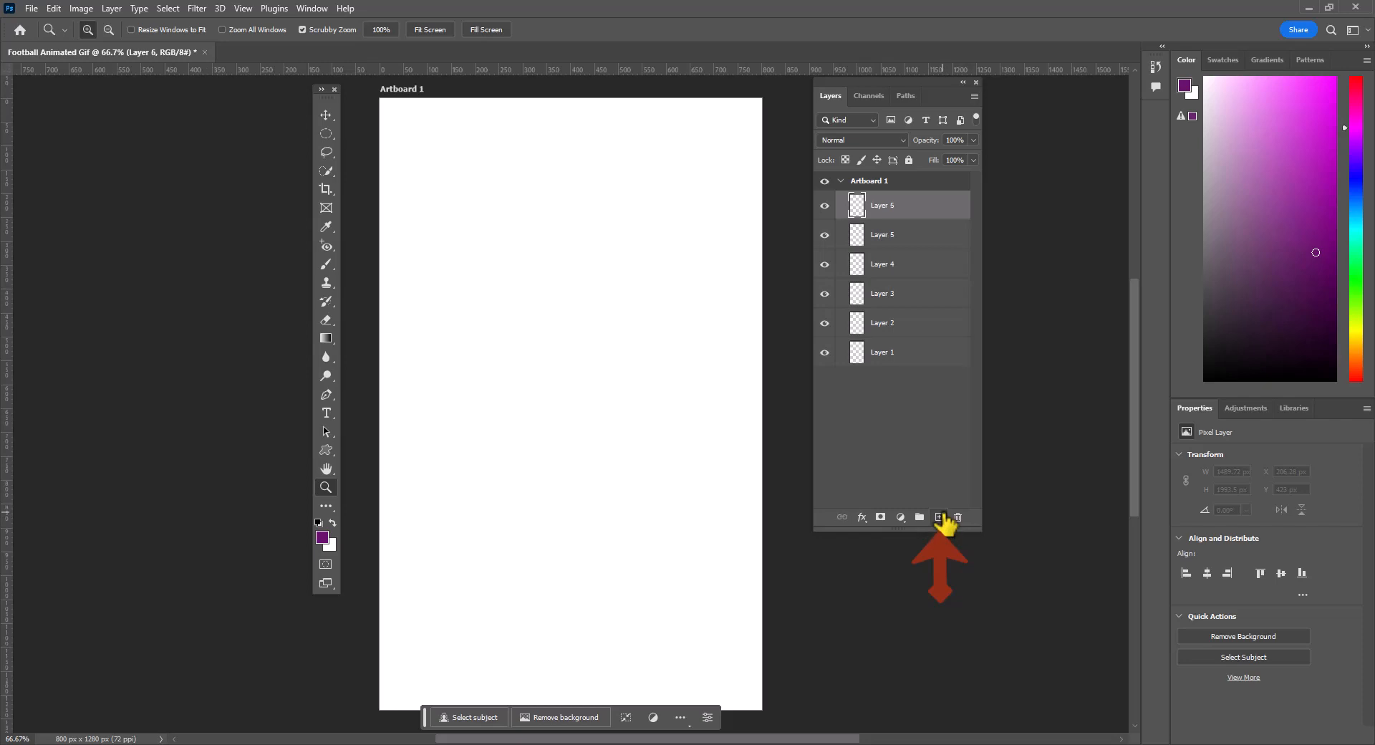
- Rename the six layers, from the lowest upward, as purple, blue, green, yellow, orange and red
{"action": "double_click", "coordinate": [882, 353]}
{"action": "type", "text": "blue"}
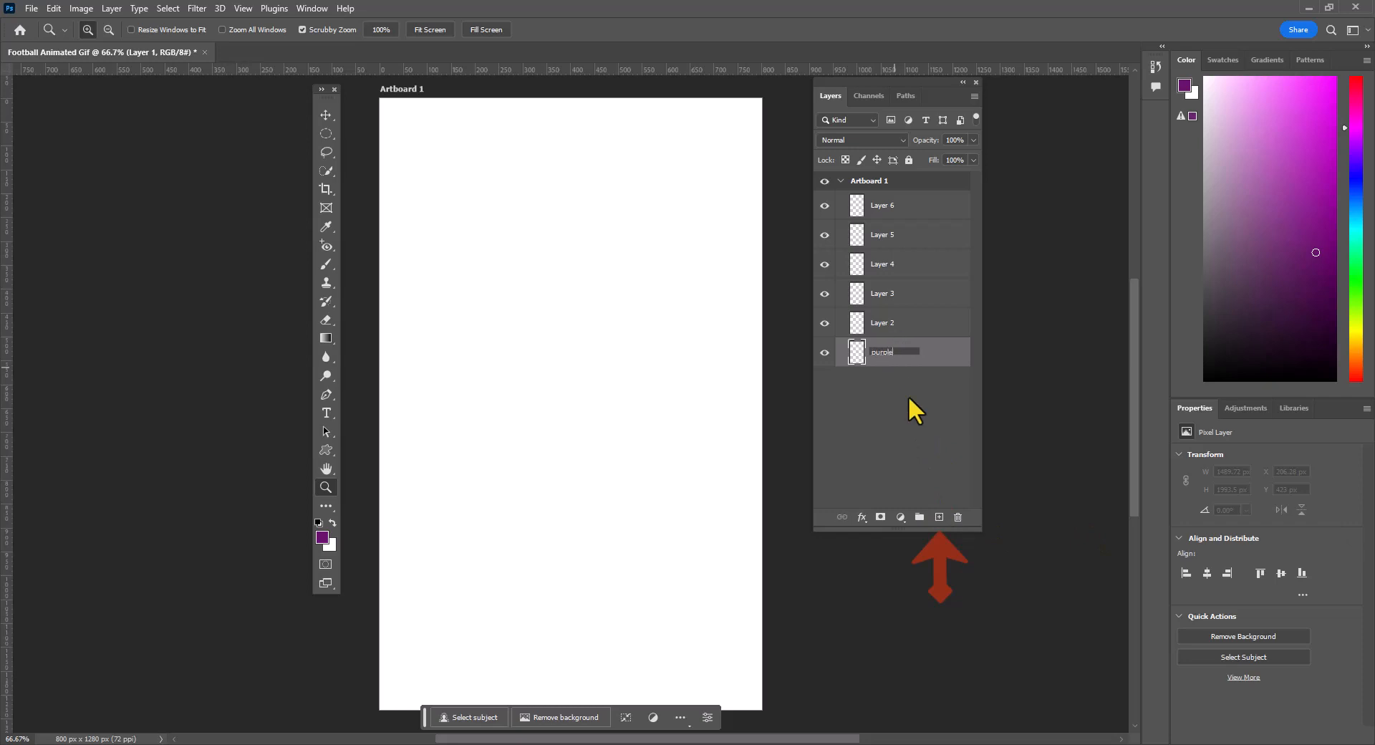
{"action": "double_click", "coordinate": [899, 324]}
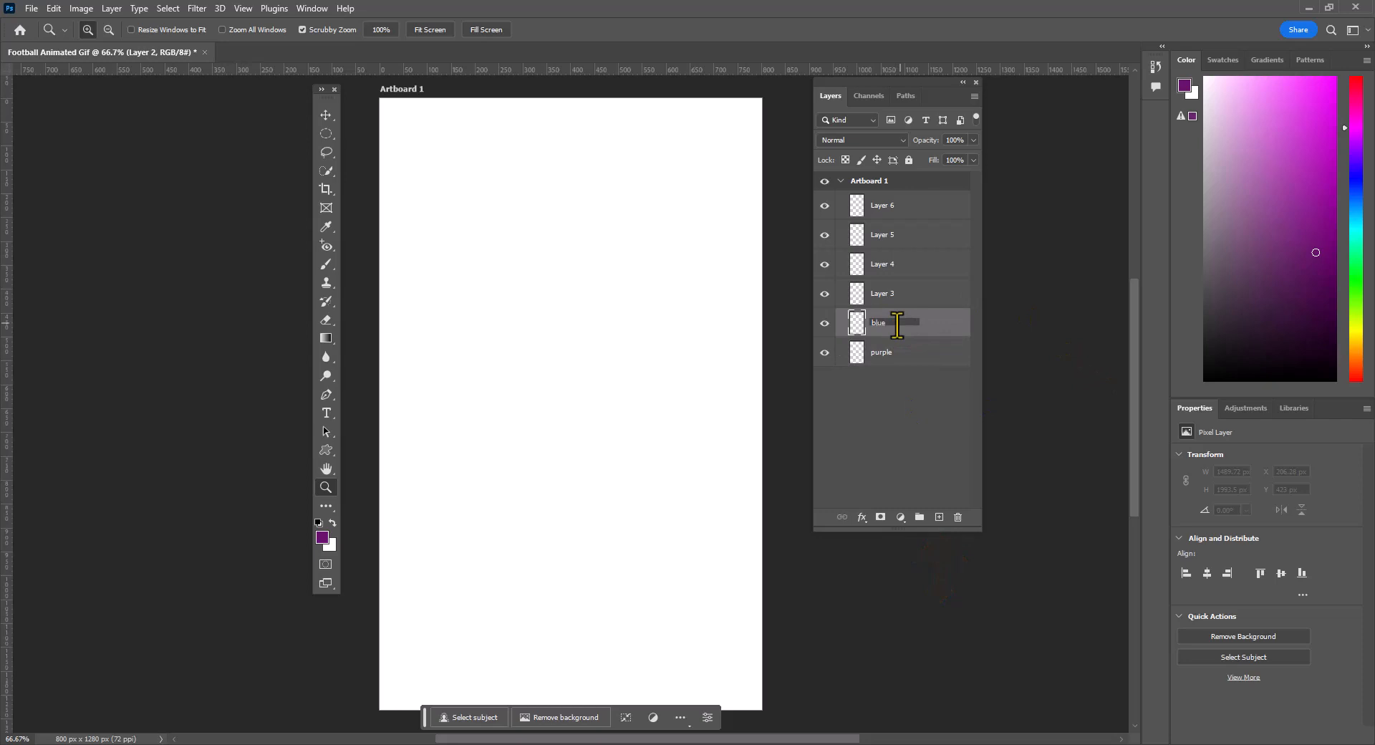
{"action": "double_click", "coordinate": [885, 299]}
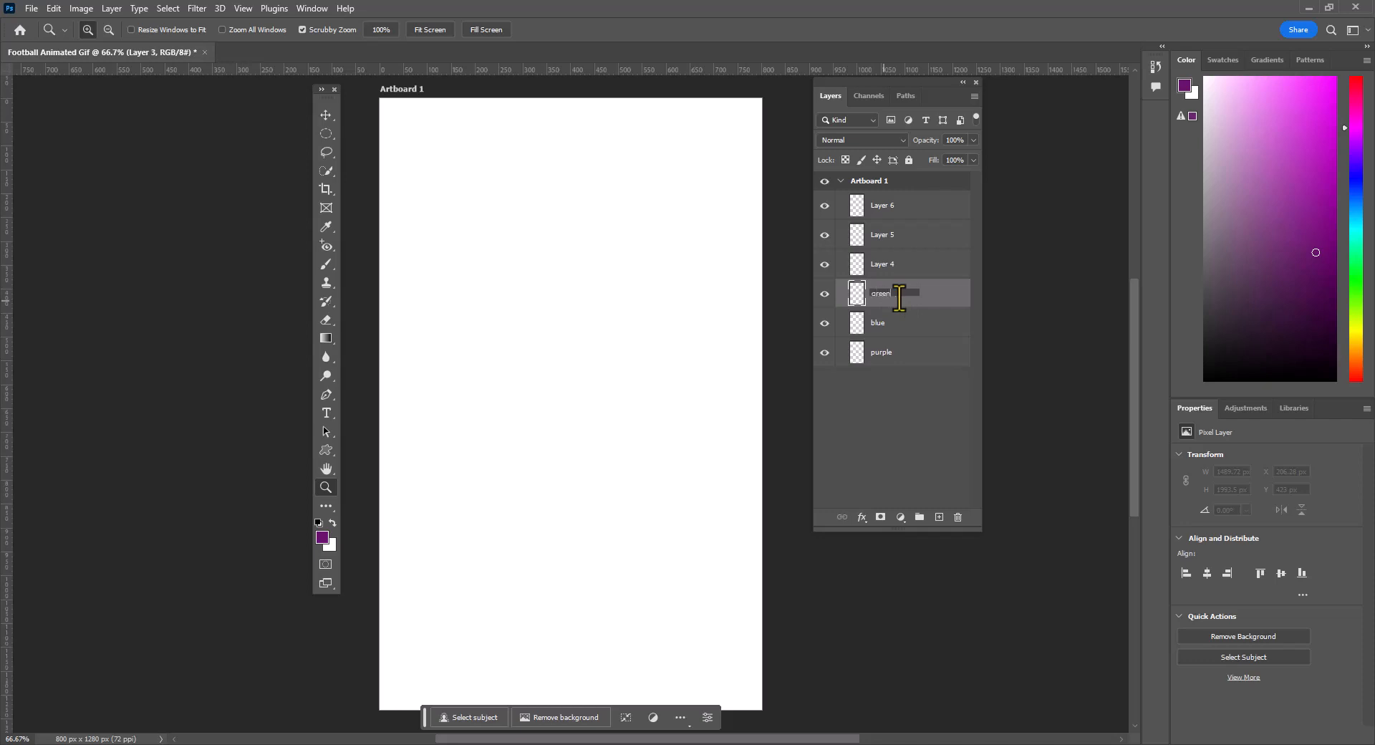
{"action": "double_click", "coordinate": [891, 269]}
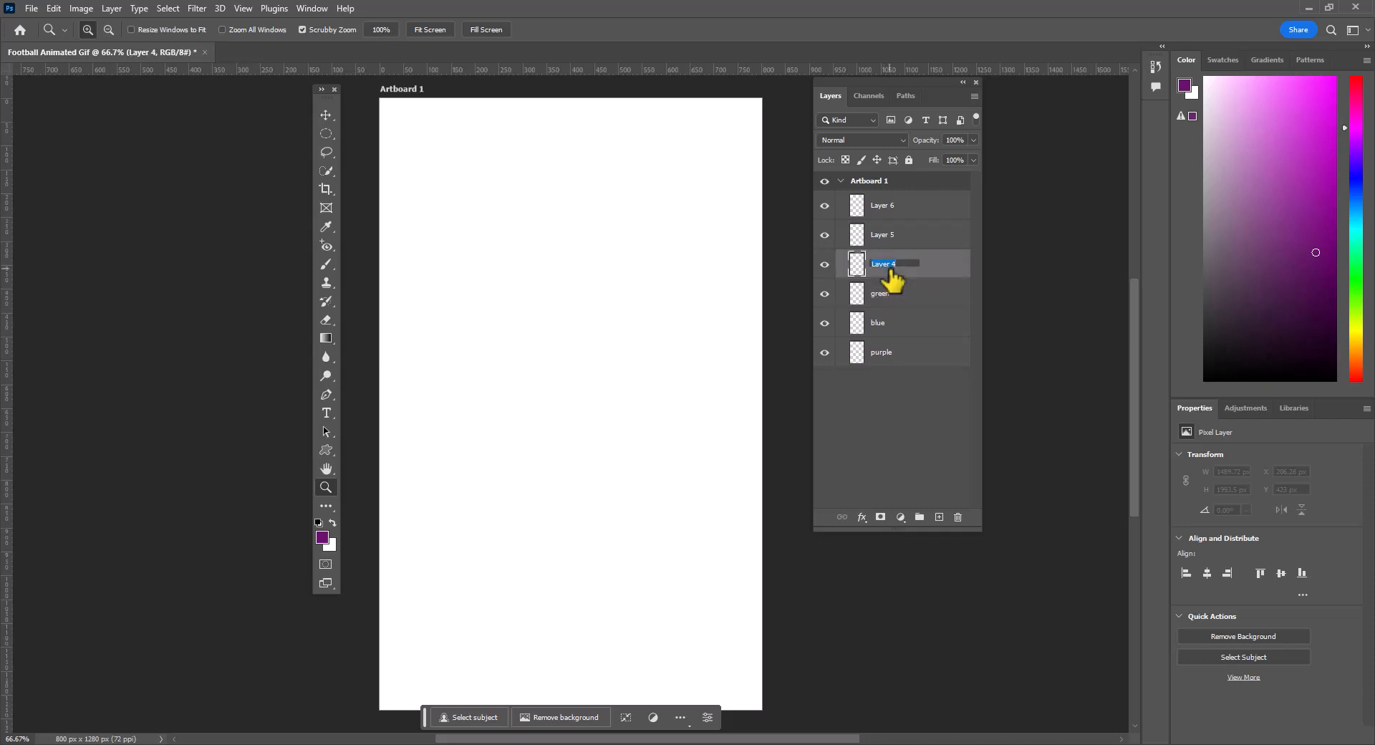
{"action": "type", "text": "yellow"}
{"action": "double_click", "coordinate": [888, 235]}
{"action": "type", "text": "orang"}
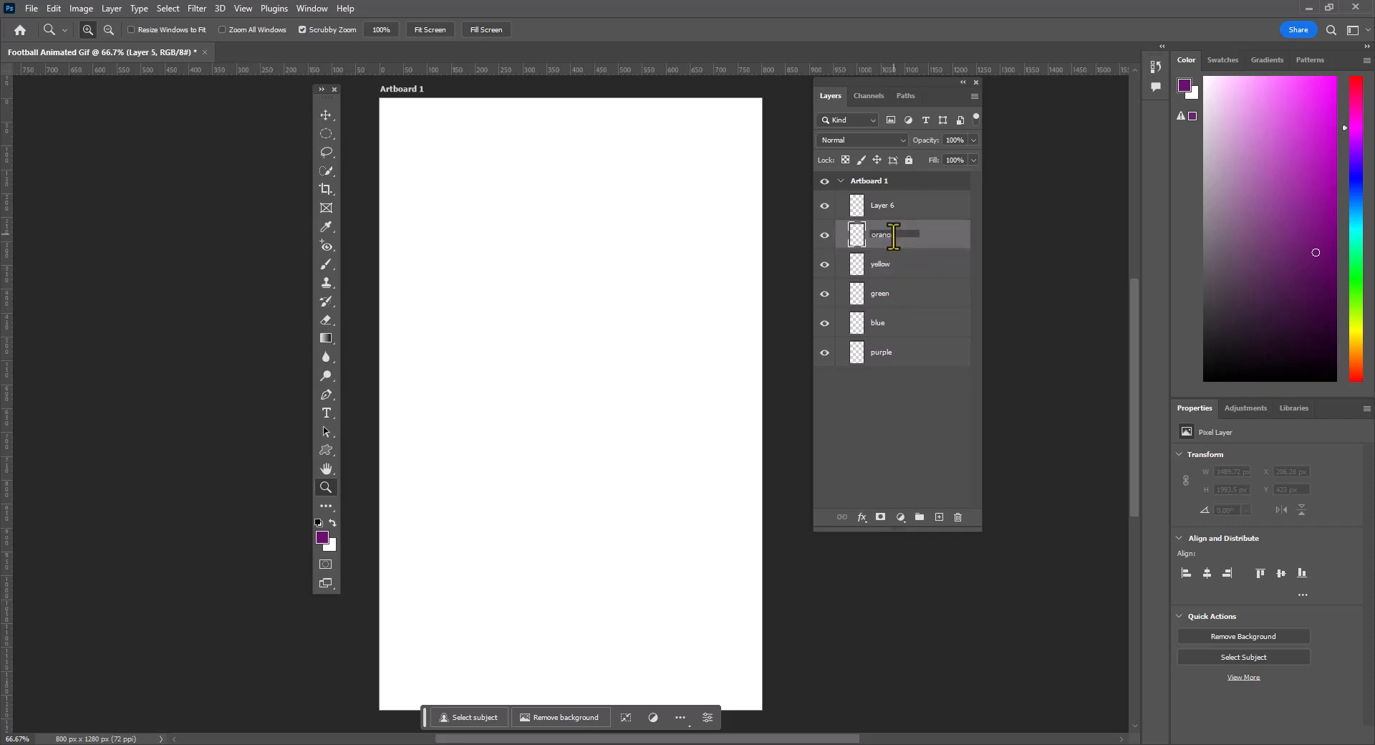
{"action": "type", "text": "e"}
{"action": "double_click", "coordinate": [882, 209]}
{"action": "type", "text": "red"}
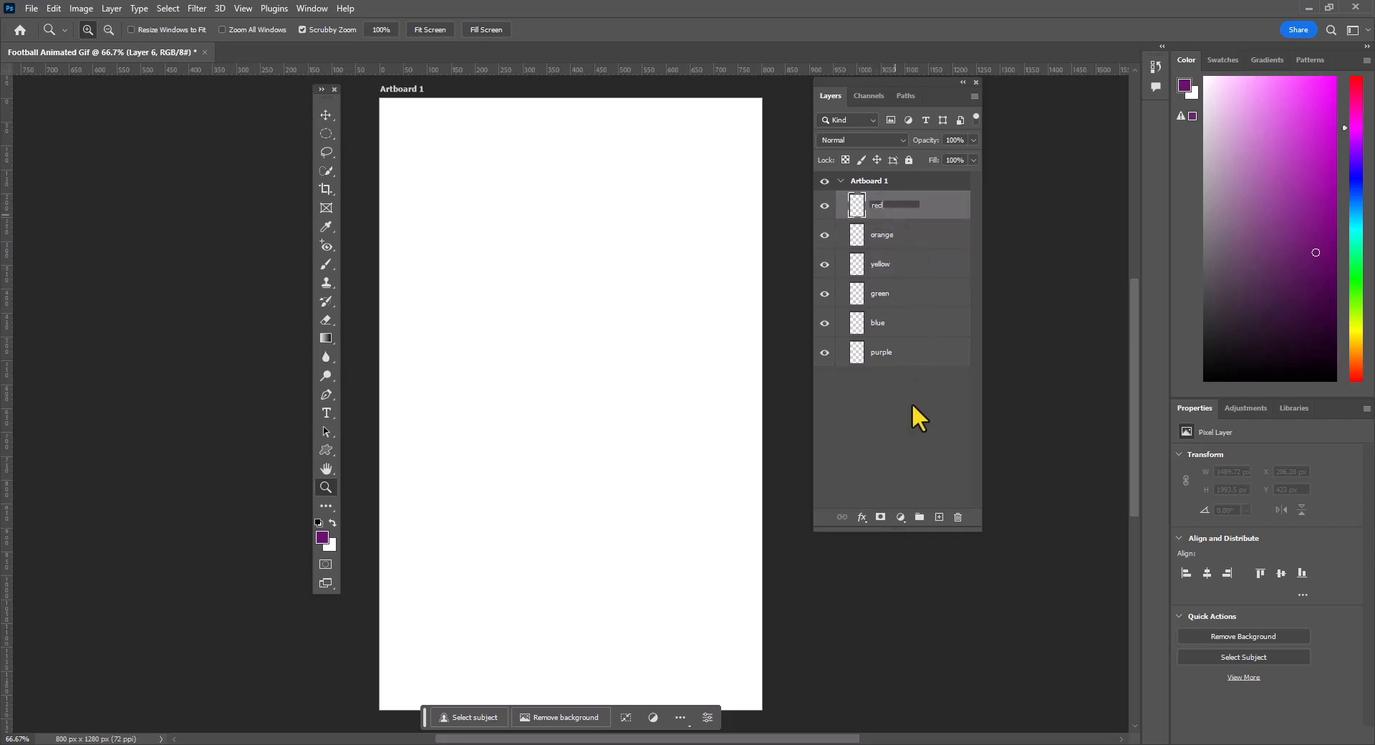
{"action": "left_click", "coordinate": [908, 414]}
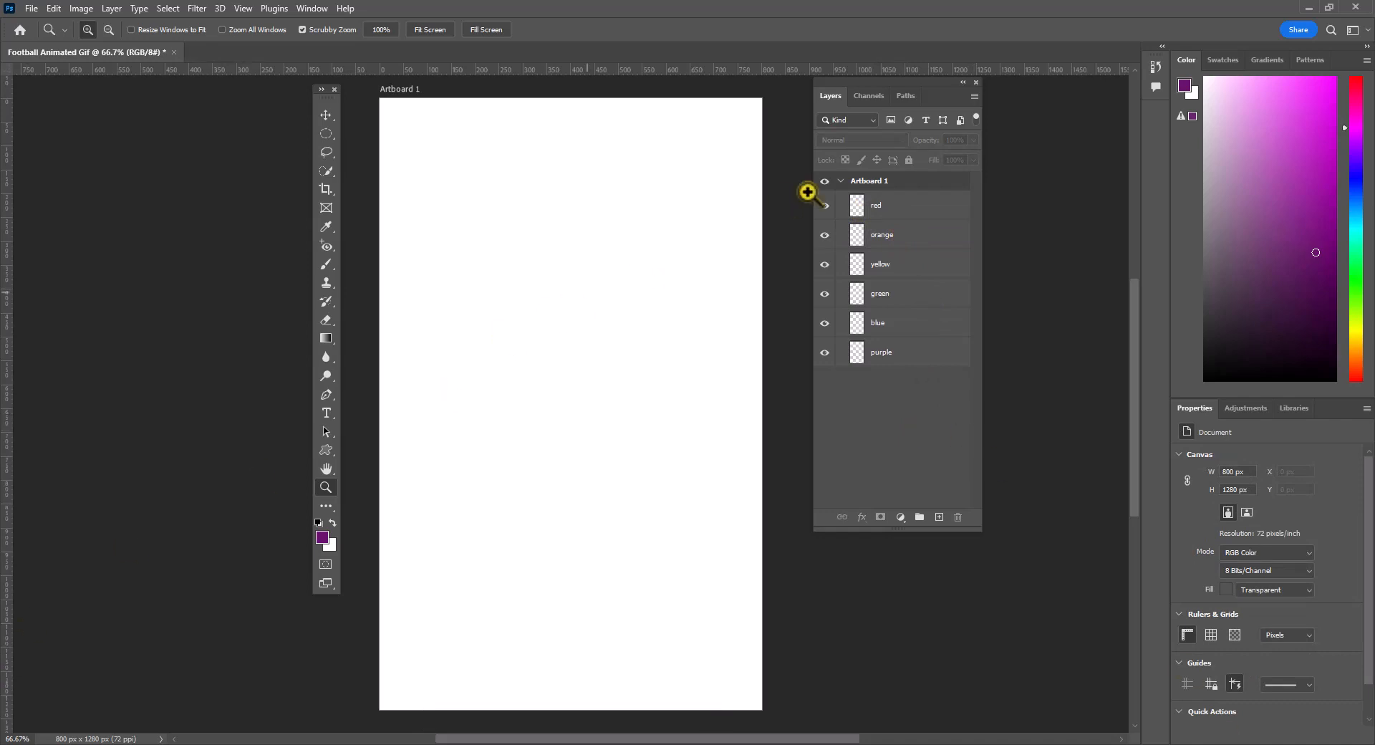
- Draw the football player custom shape in Pixels mode on the red layer, about 682 x 913 px, filling most of the artboard's width
{"action": "left_click", "coordinate": [887, 204]}
{"action": "left_click", "coordinate": [326, 450]}
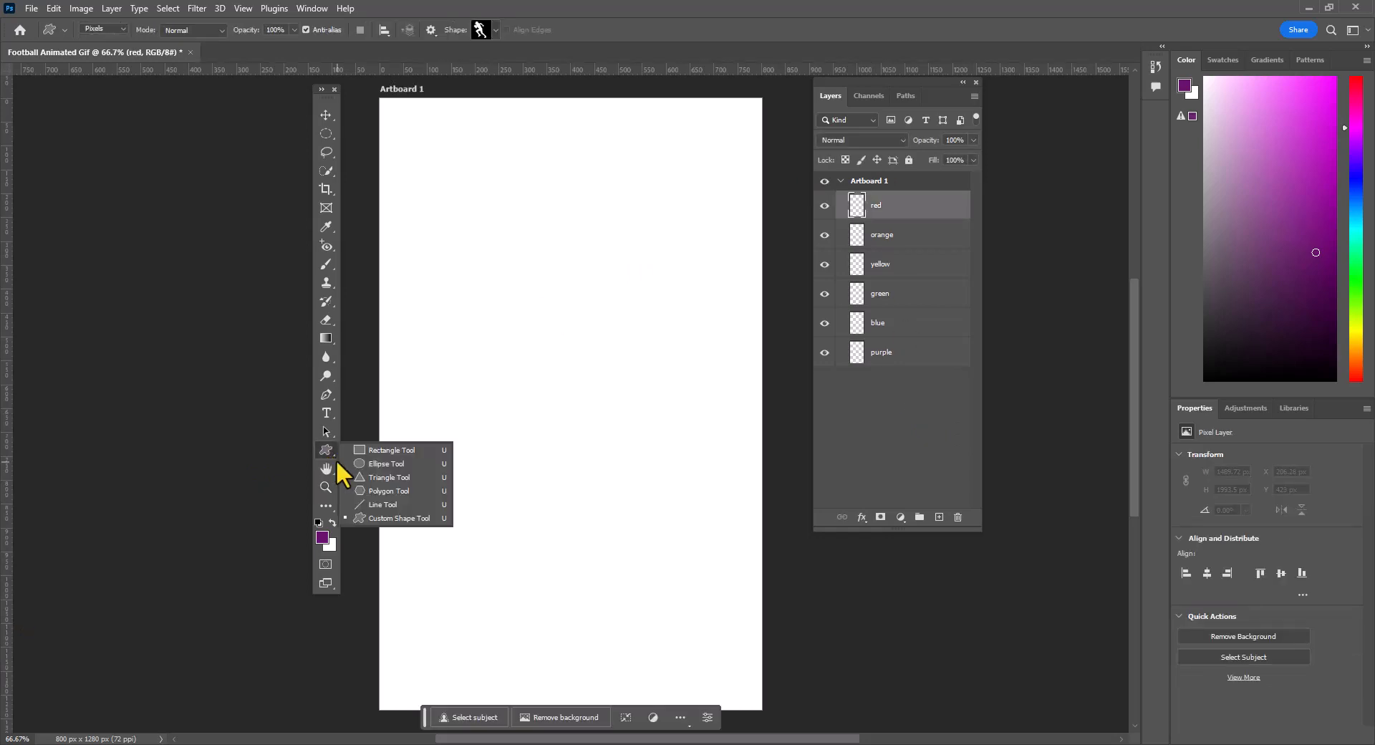
{"action": "left_click", "coordinate": [389, 519]}
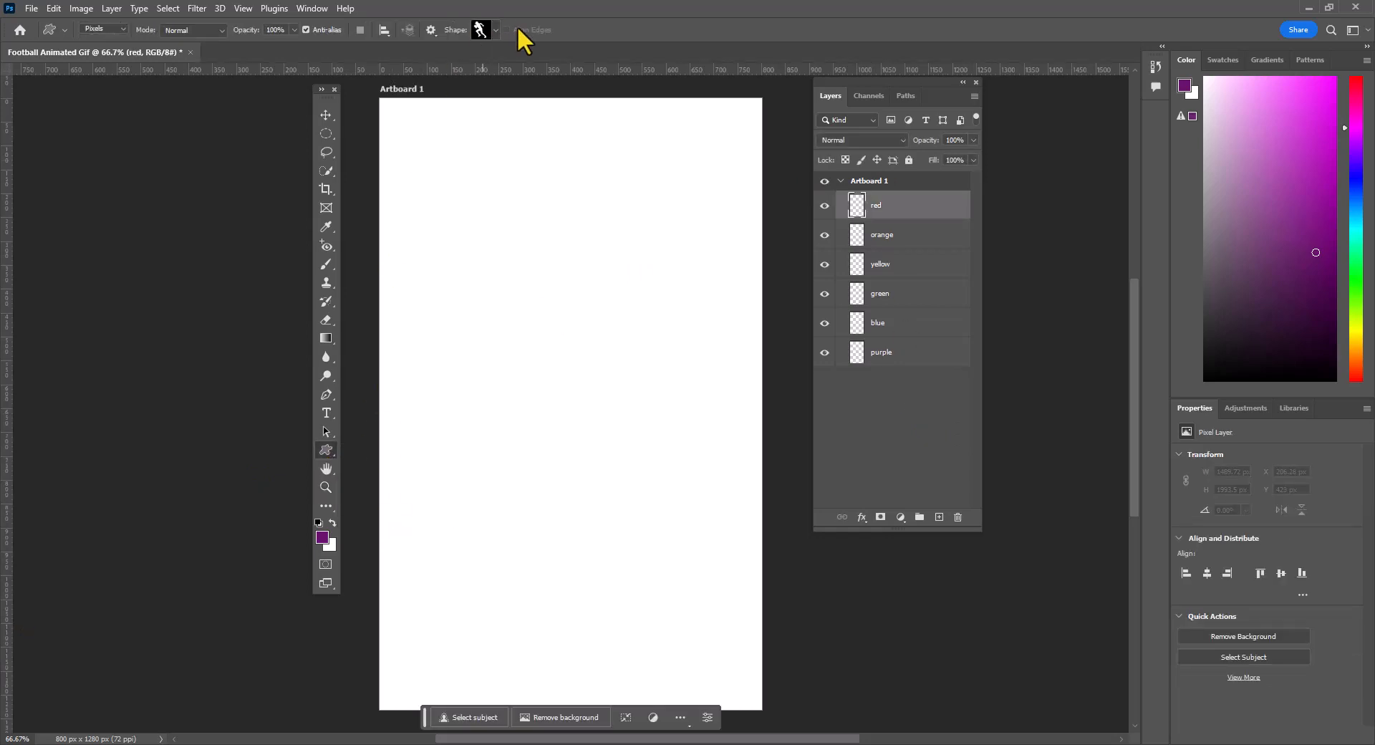
{"action": "left_click", "coordinate": [494, 29]}
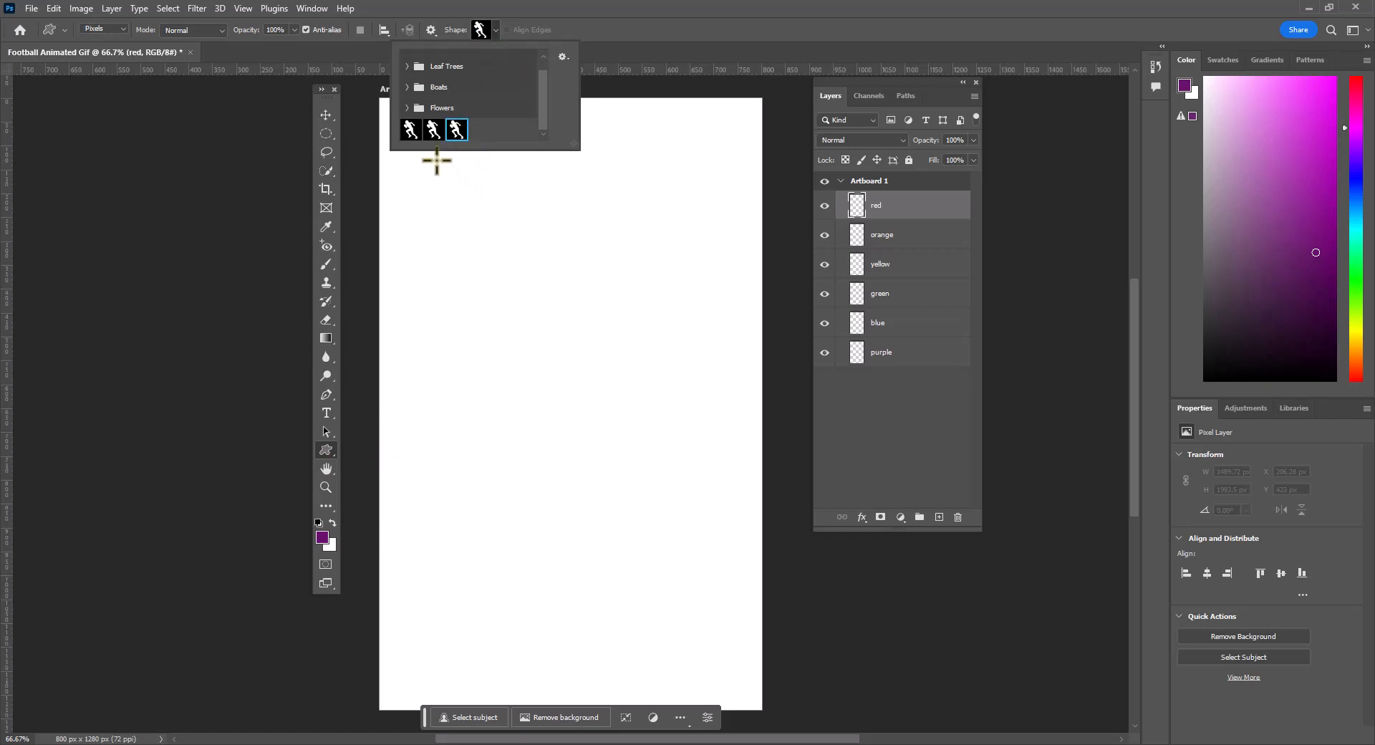
{"action": "left_click", "coordinate": [123, 22]}
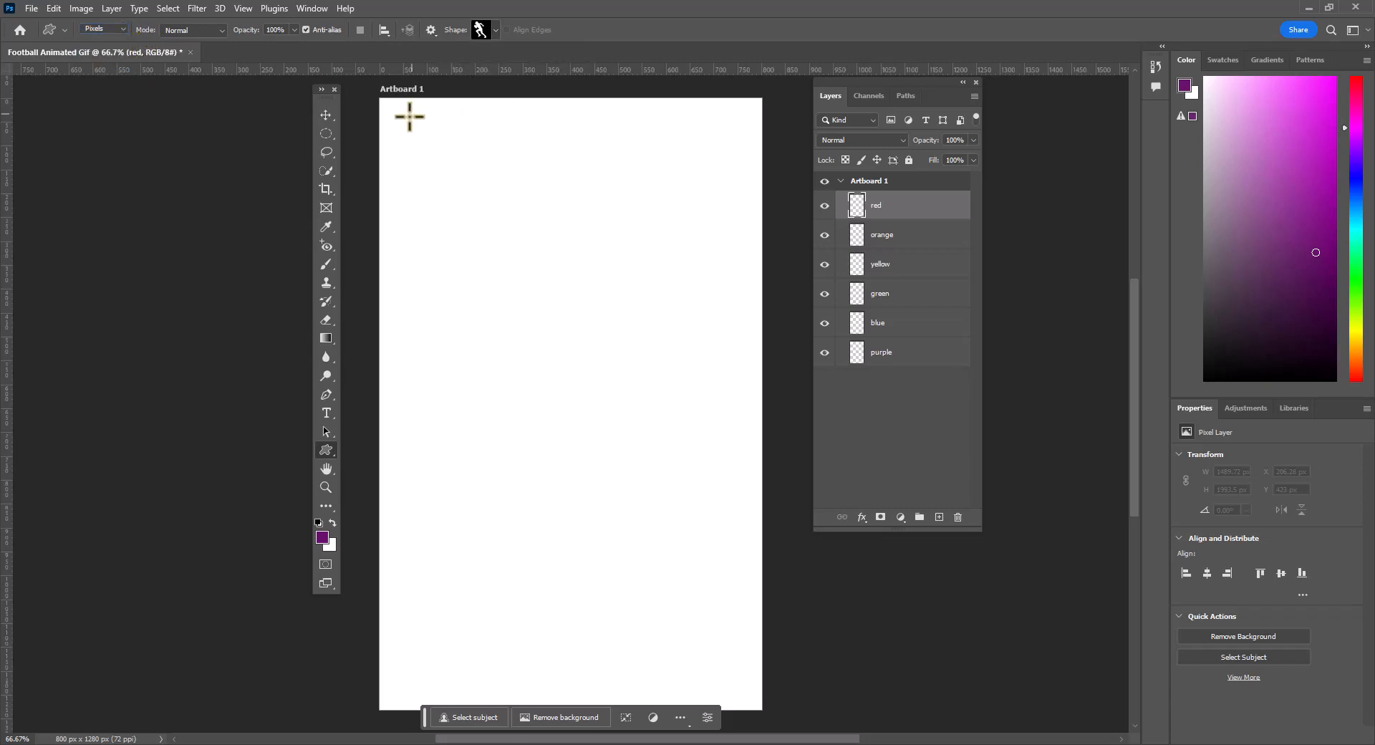
{"action": "mouse_move", "coordinate": [417, 129]}
{"action": "left_mouse_down"}
{"action": "mouse_move", "coordinate": [642, 456]}
{"action": "mouse_move", "coordinate": [702, 616]}
{"action": "mouse_move", "coordinate": [703, 672]}
{"action": "mouse_move", "coordinate": [744, 720]}
{"action": "mouse_move", "coordinate": [727, 715]}
{"action": "mouse_move", "coordinate": [751, 714]}
{"action": "left_mouse_up"}
{"action": "scroll", "coordinate": [764, 331], "scroll_direction": "up", "scroll_amount": 3}
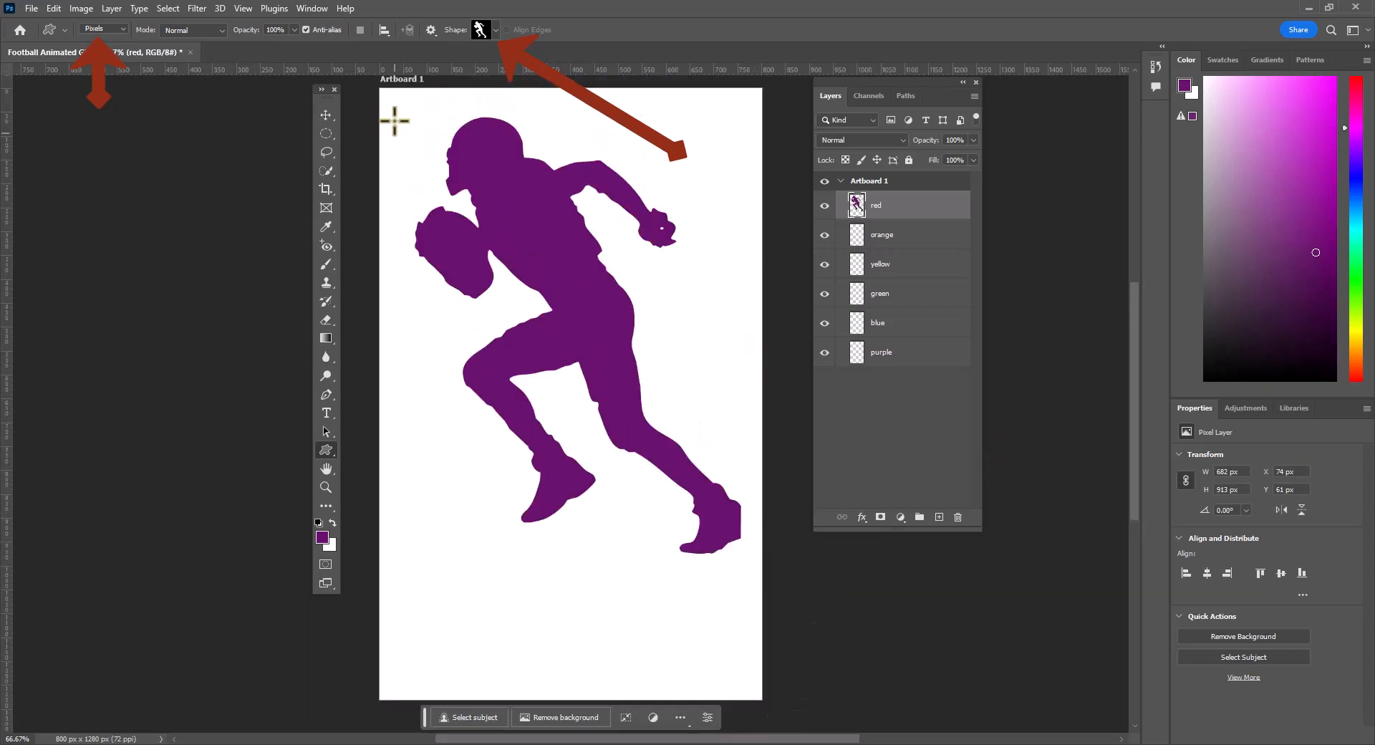
- Move the player figure on the red layer straight down by about 145 px to centre it vertically
{"action": "left_click", "coordinate": [326, 115]}
{"action": "left_click_drag", "start_coordinate": [552, 276], "coordinate": [553, 328]}
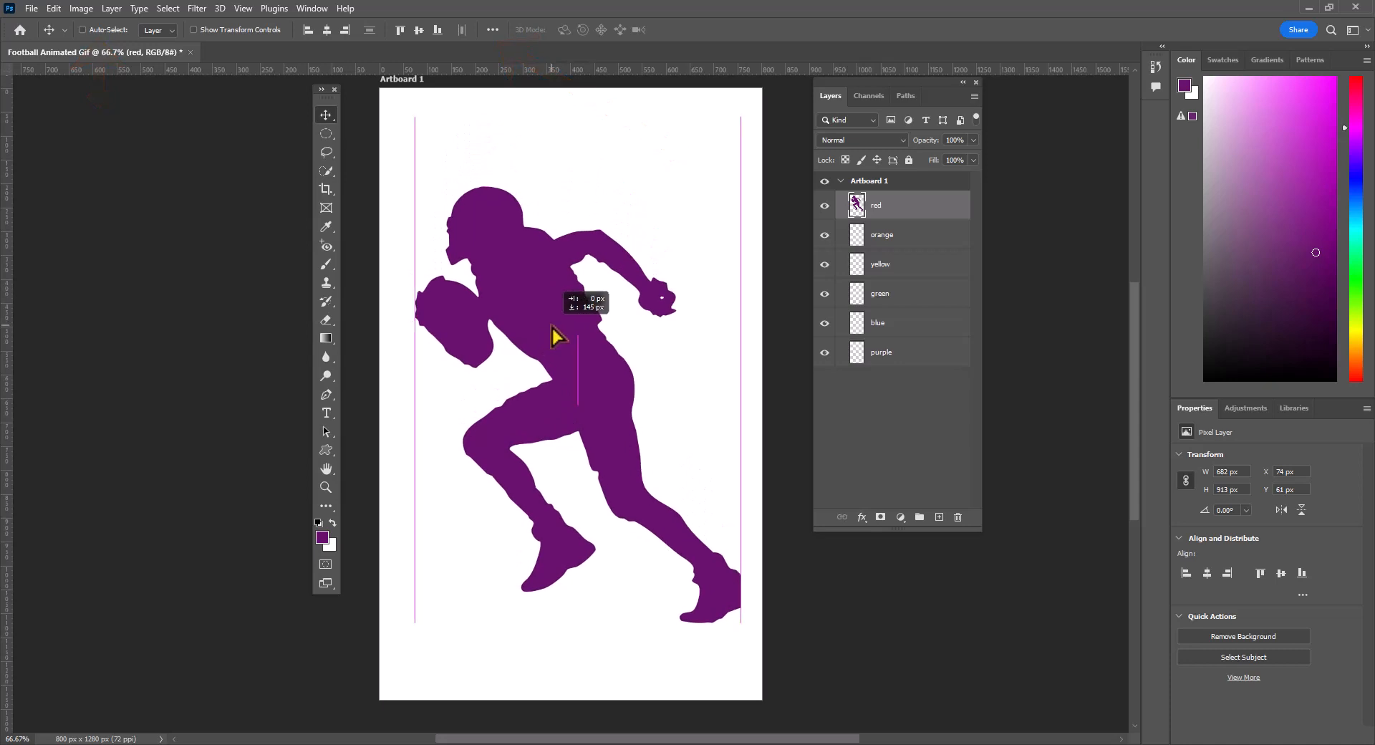
{"action": "left_click_drag", "start_coordinate": [552, 328], "coordinate": [552, 328]}
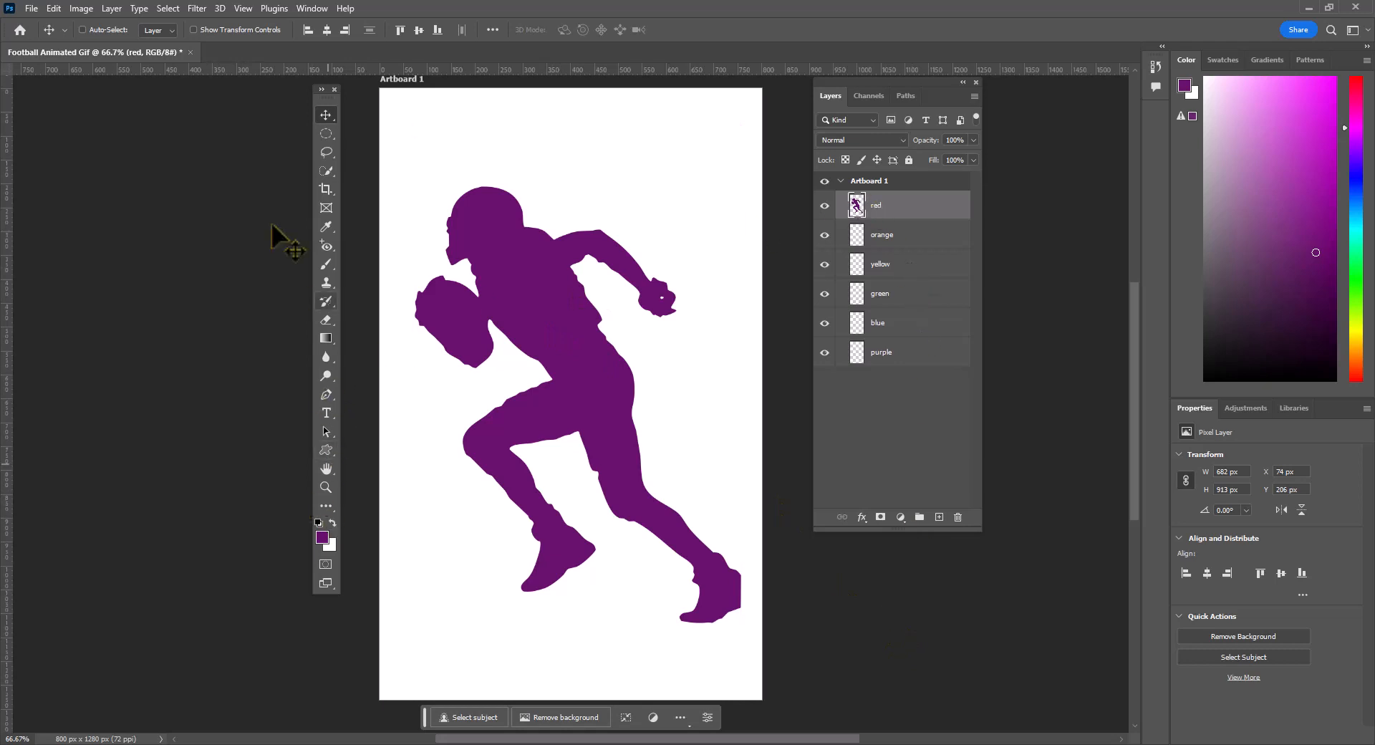
- Load the red layer's player figure as a selection and set the Gradient tool to Classic gradient
{"action": "key", "text": "ctrl"}
{"action": "left_click", "coordinate": [856, 206], "text": "ctrl"}
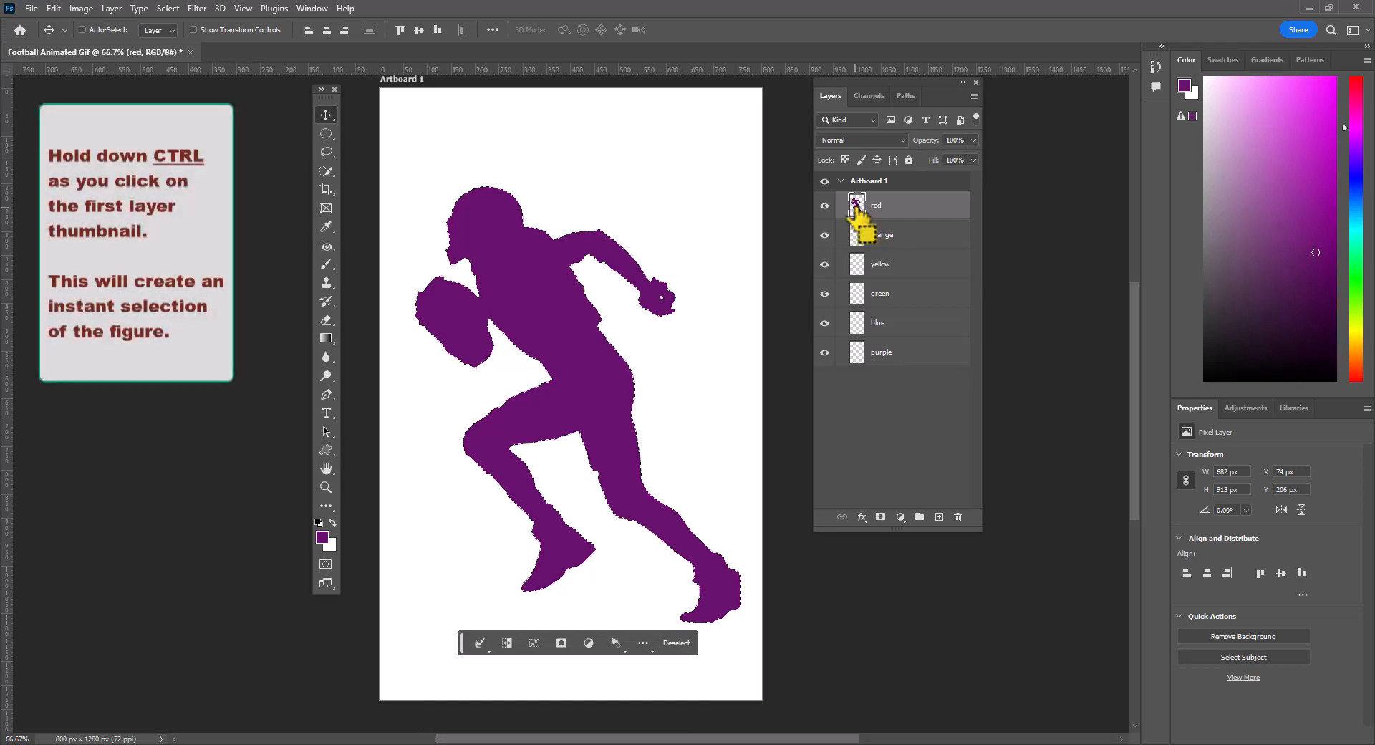
{"action": "left_click", "coordinate": [328, 339]}
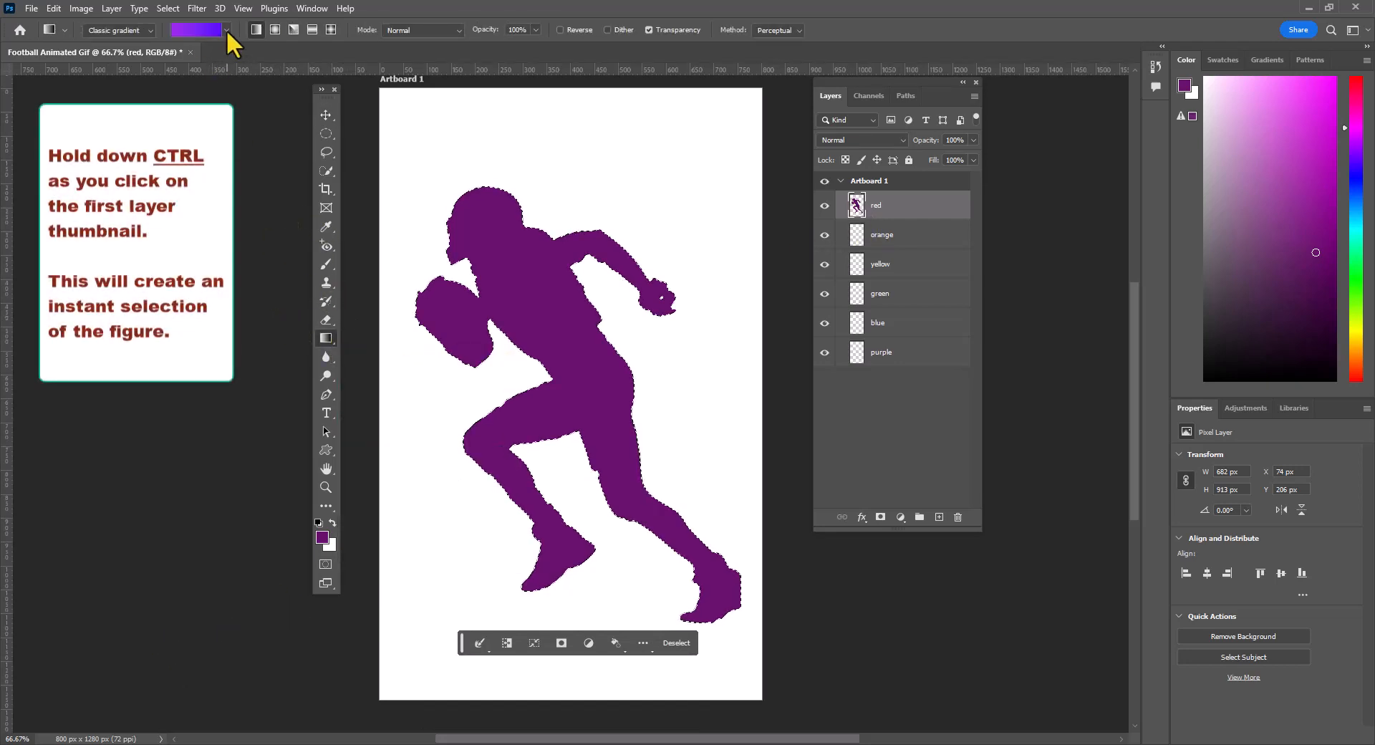
{"action": "left_click", "coordinate": [152, 30]}
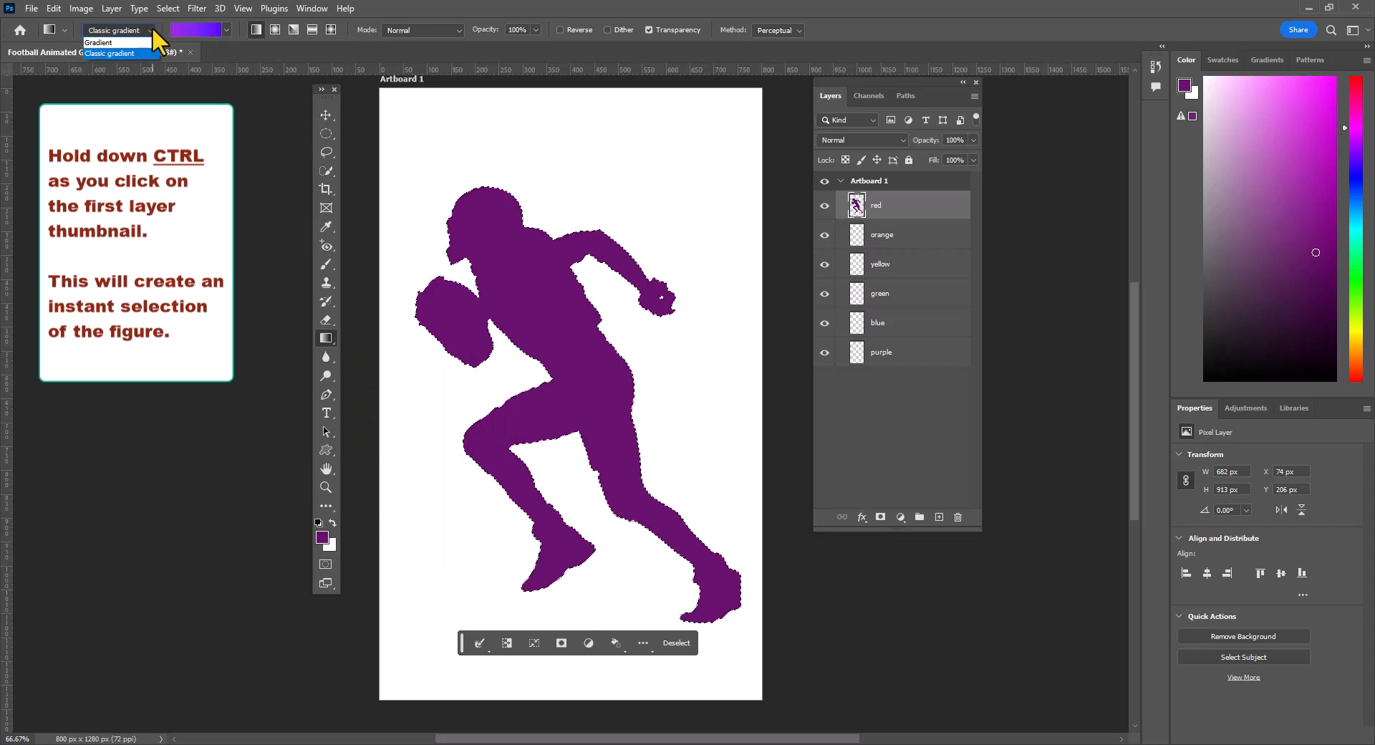
{"action": "left_click", "coordinate": [125, 51]}
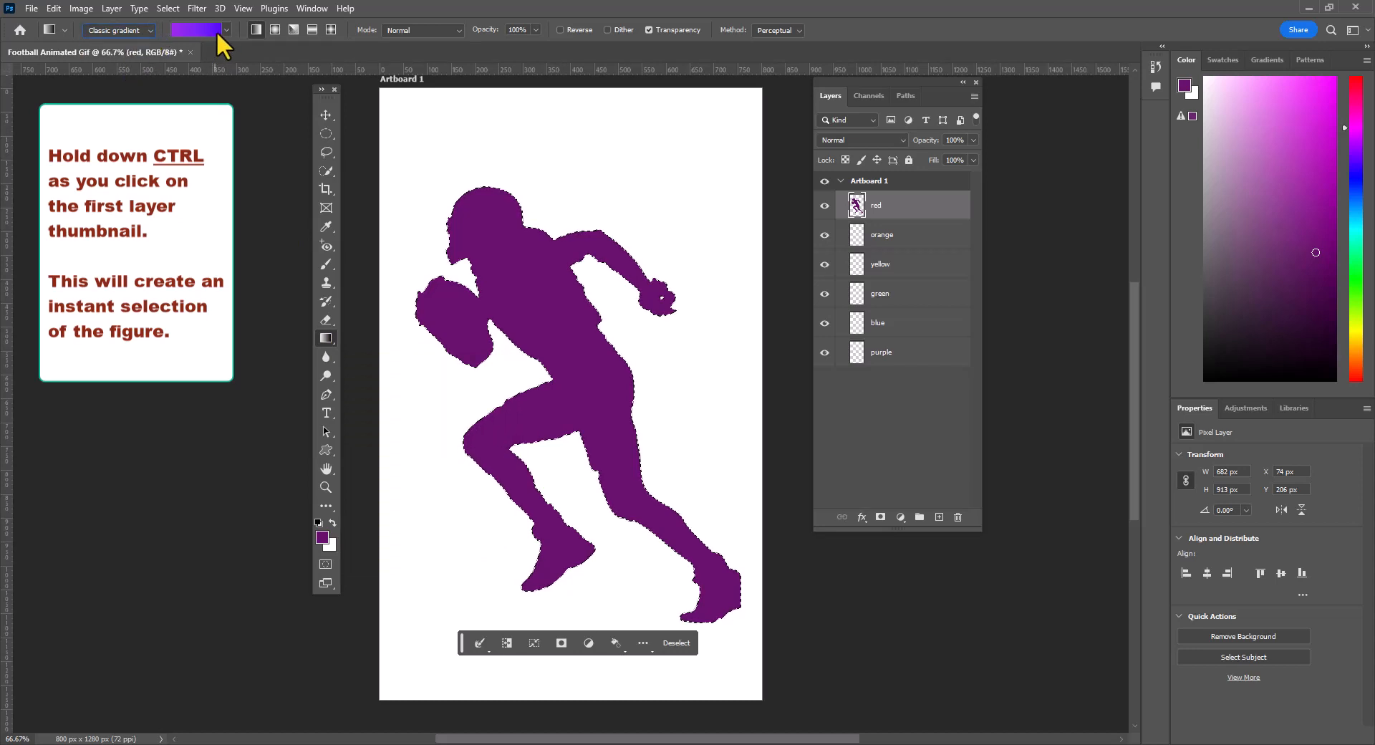
- Fill the player selection with the Red_05 gradient from the Reds presets, running diagonally from the helmet to the rear foot
{"action": "left_click", "coordinate": [225, 30]}
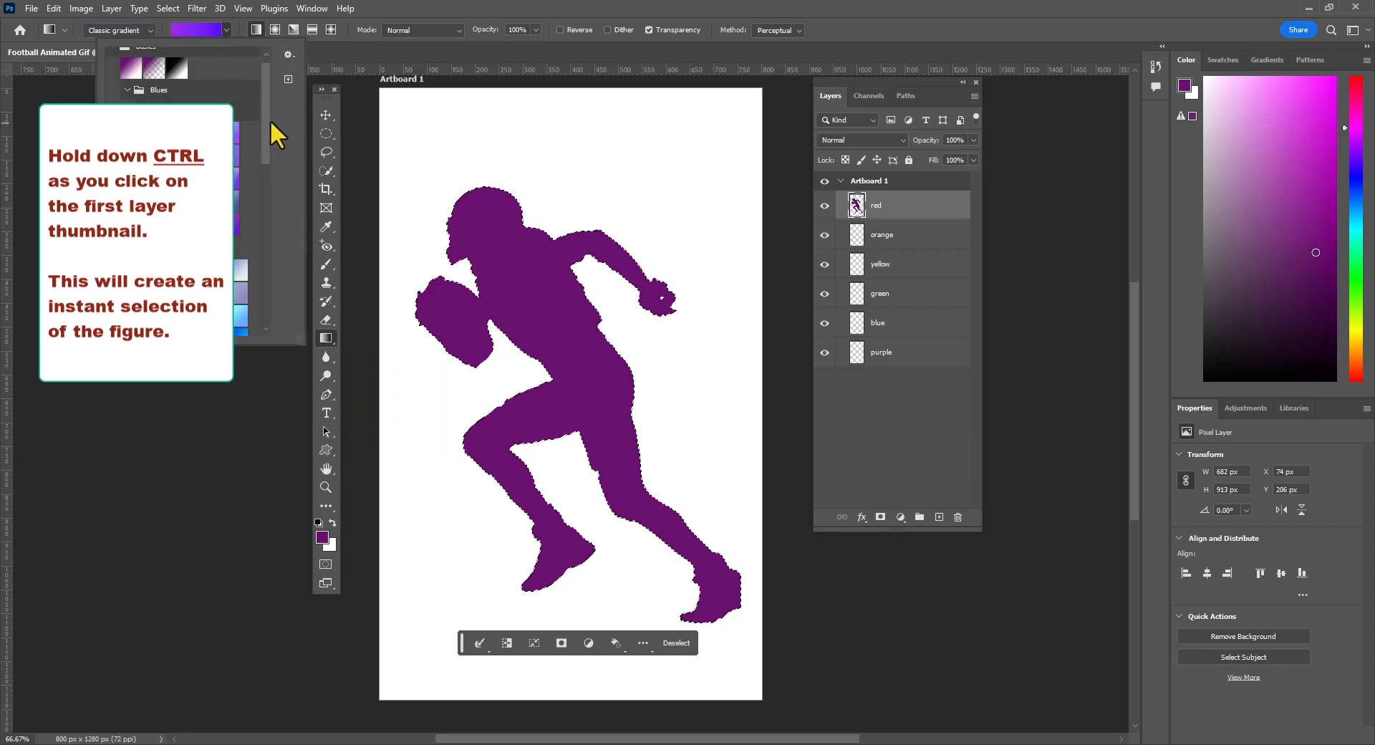
{"action": "left_click_drag", "start_coordinate": [264, 121], "coordinate": [264, 69]}
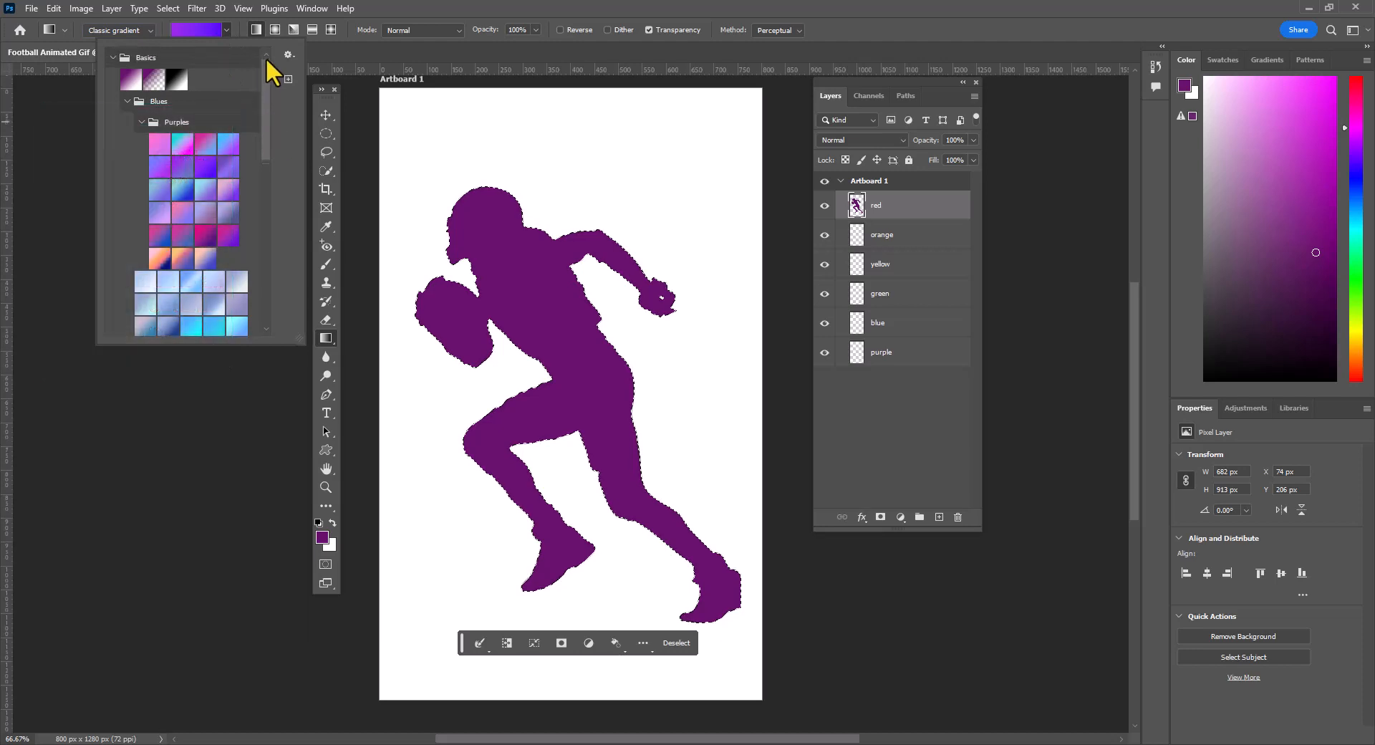
{"action": "scroll", "coordinate": [225, 225], "scroll_direction": "down", "scroll_amount": 1}
{"action": "scroll", "coordinate": [225, 225], "scroll_direction": "down", "scroll_amount": 6}
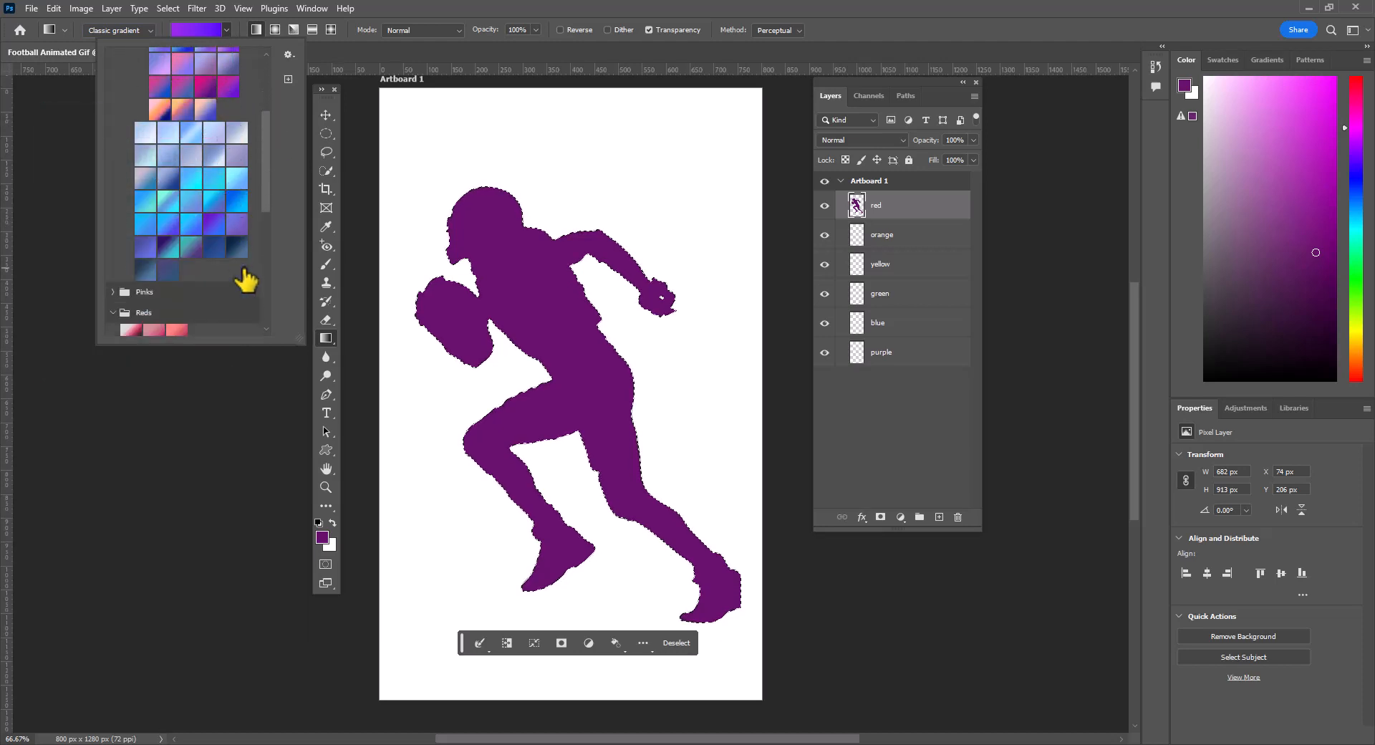
{"action": "scroll", "coordinate": [195, 281], "scroll_direction": "down", "scroll_amount": 1}
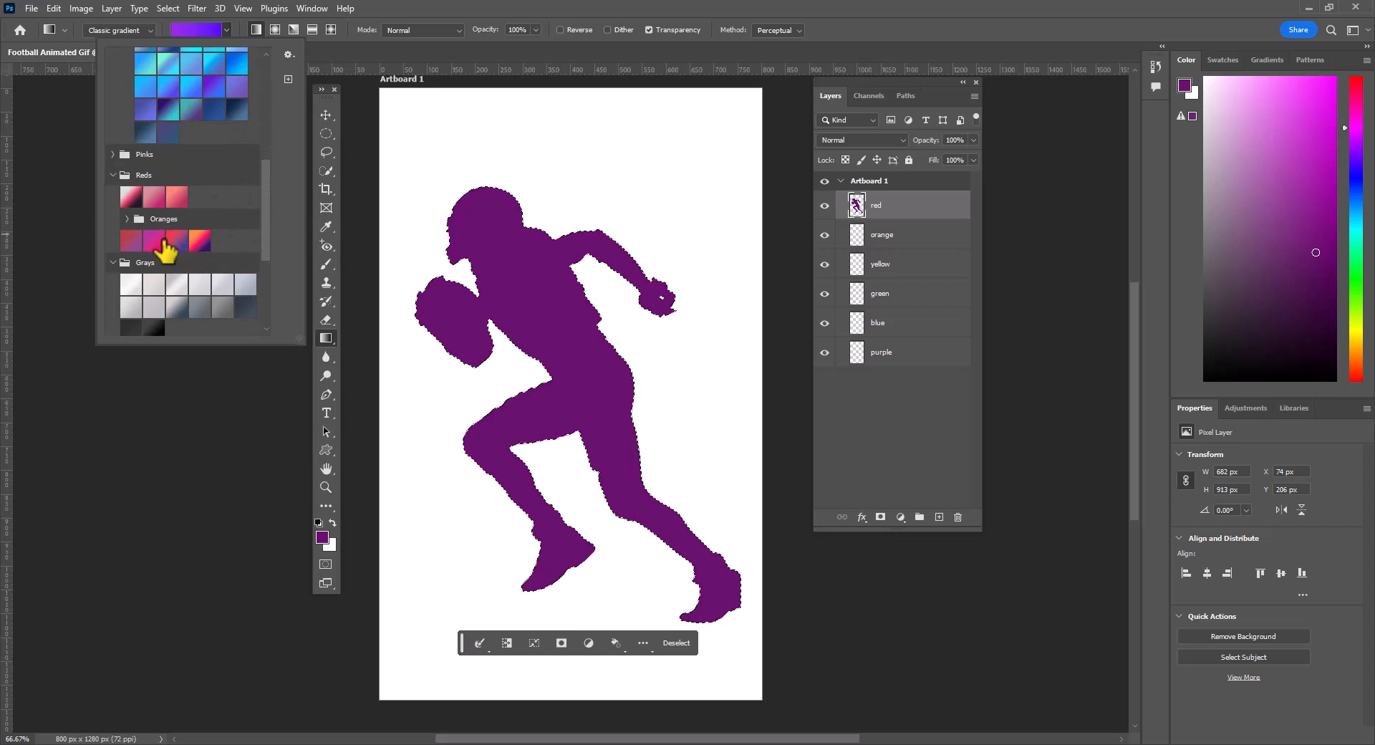
{"action": "left_click", "coordinate": [154, 241]}
{"action": "left_click", "coordinate": [469, 225]}
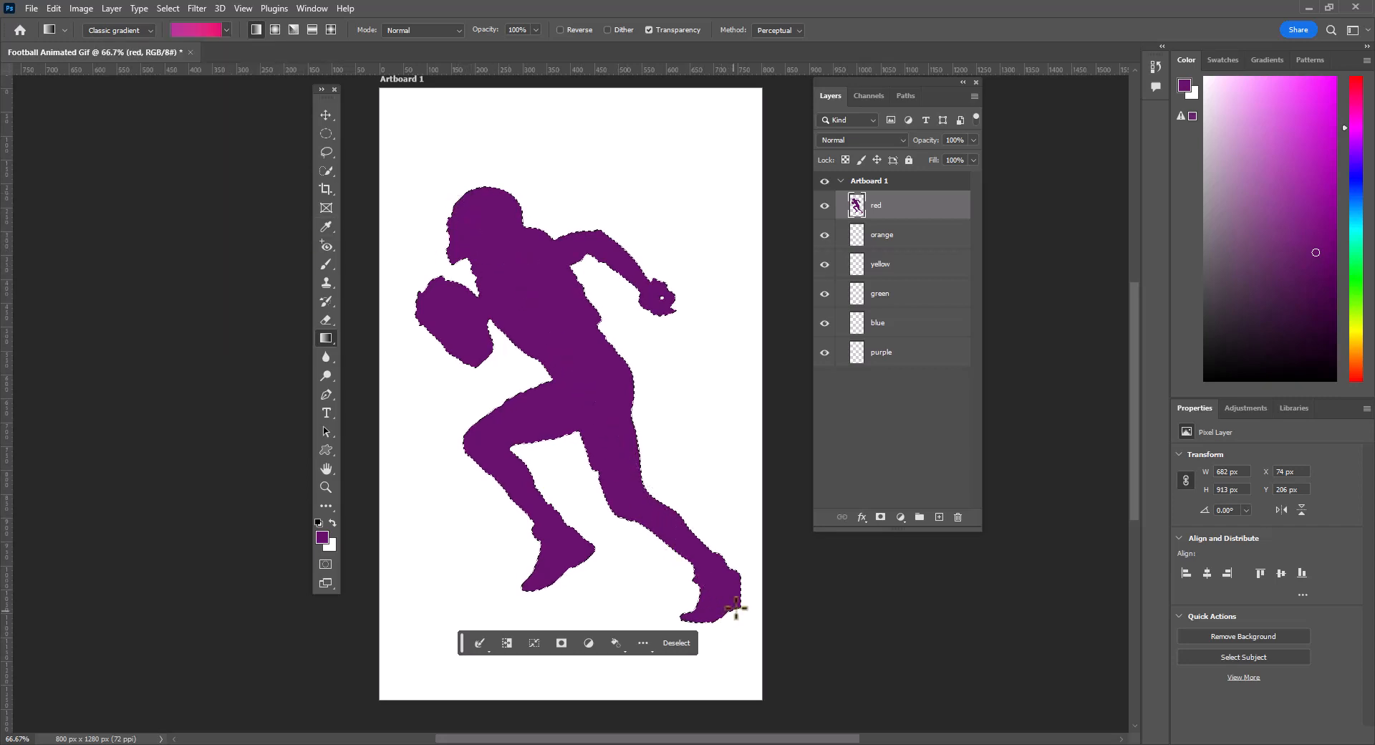
- Change the gradient's first colour stop to a bright orange-red and refill the player selection with the edited gradient
{"action": "left_click", "coordinate": [202, 24]}
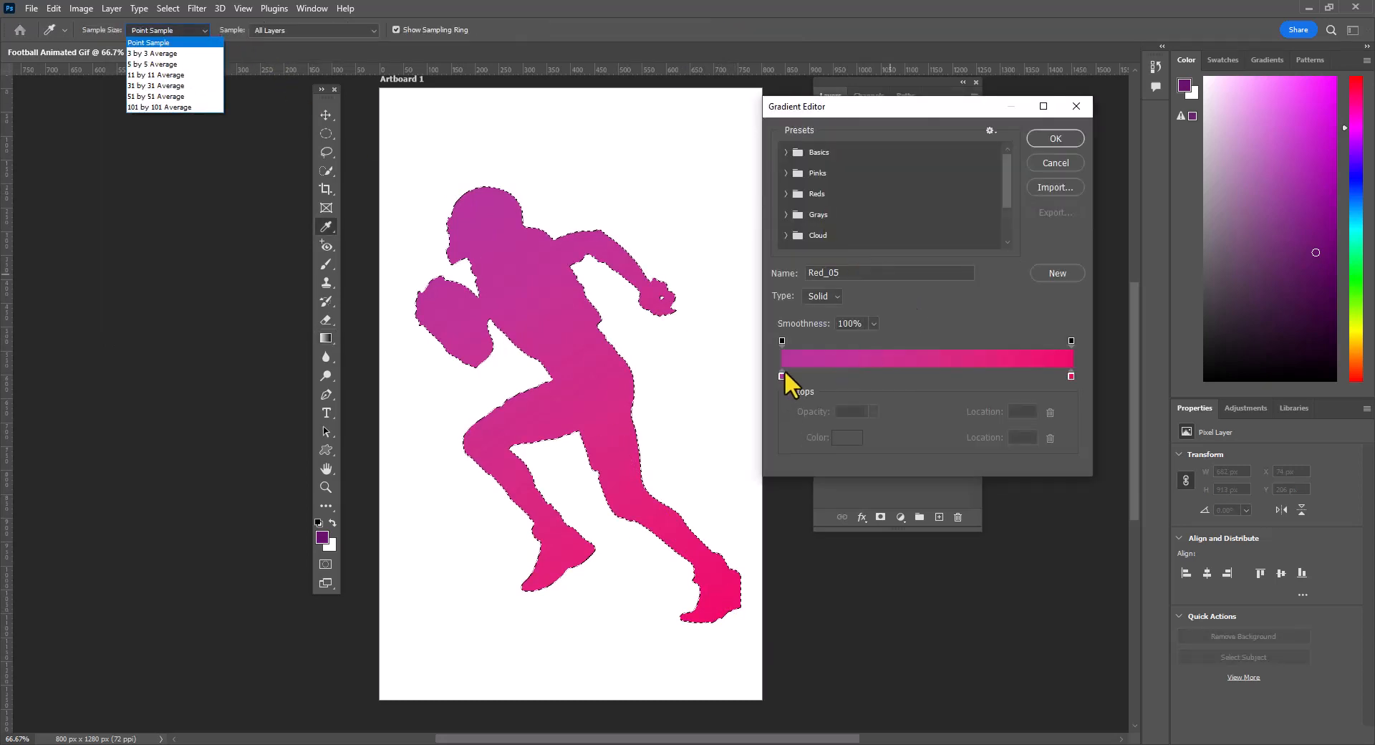
{"action": "left_click", "coordinate": [781, 376]}
{"action": "double_click", "coordinate": [782, 376]}
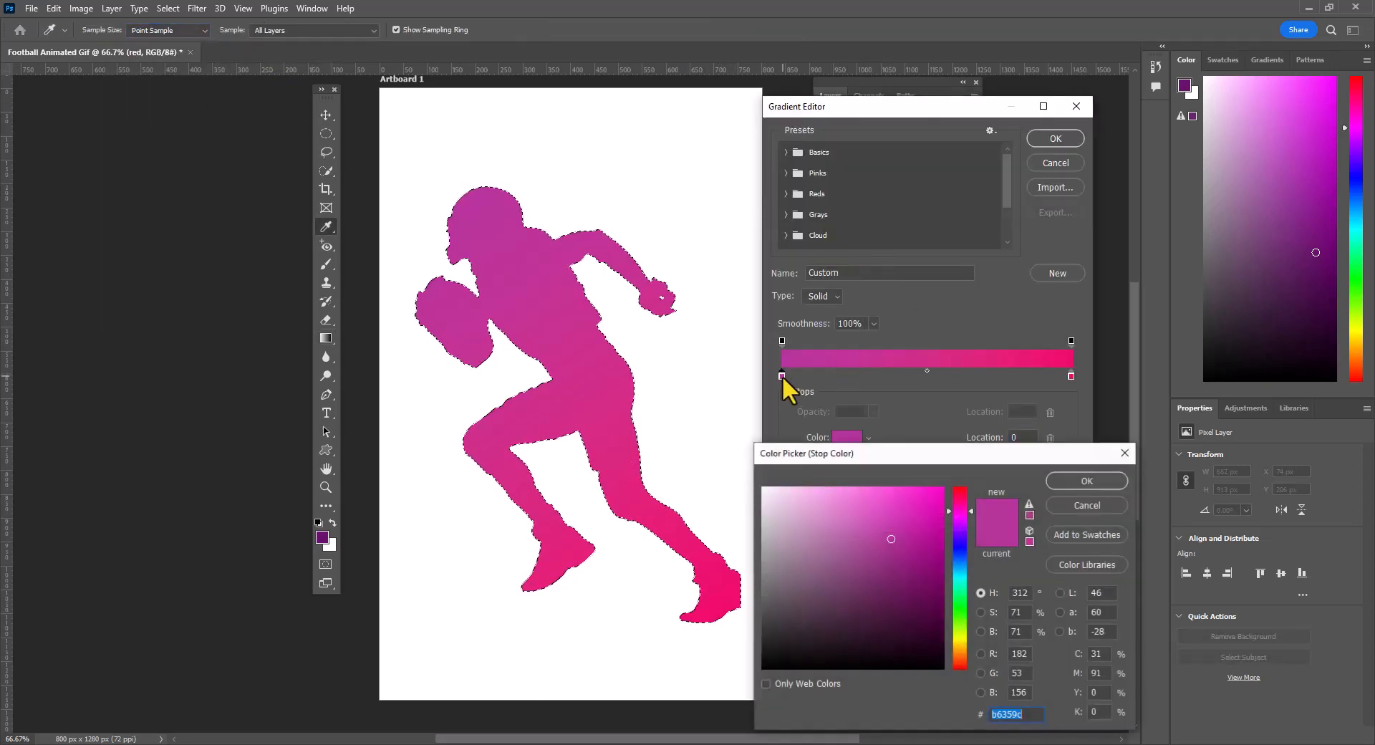
{"action": "left_click", "coordinate": [959, 657]}
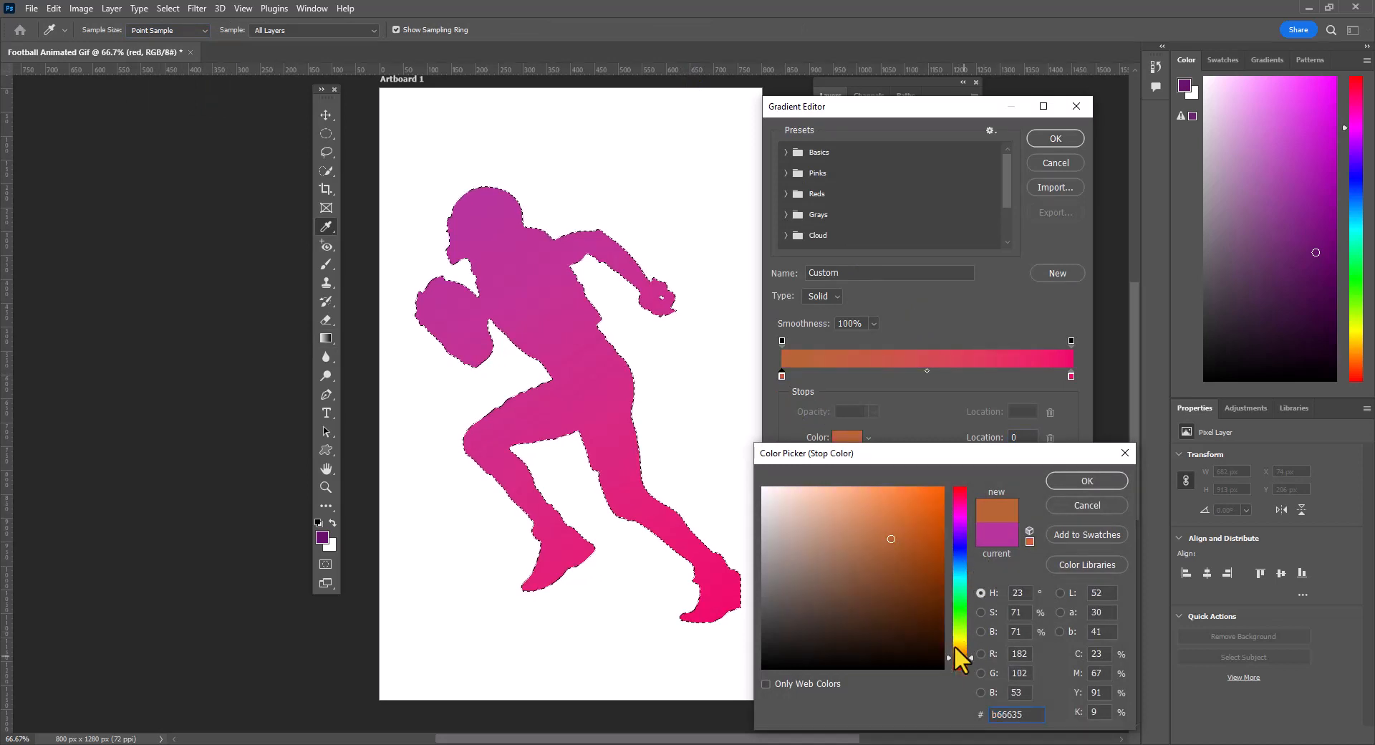
{"action": "left_click", "coordinate": [956, 663]}
{"action": "left_click_drag", "start_coordinate": [923, 519], "coordinate": [925, 493]}
{"action": "left_click", "coordinate": [1077, 480]}
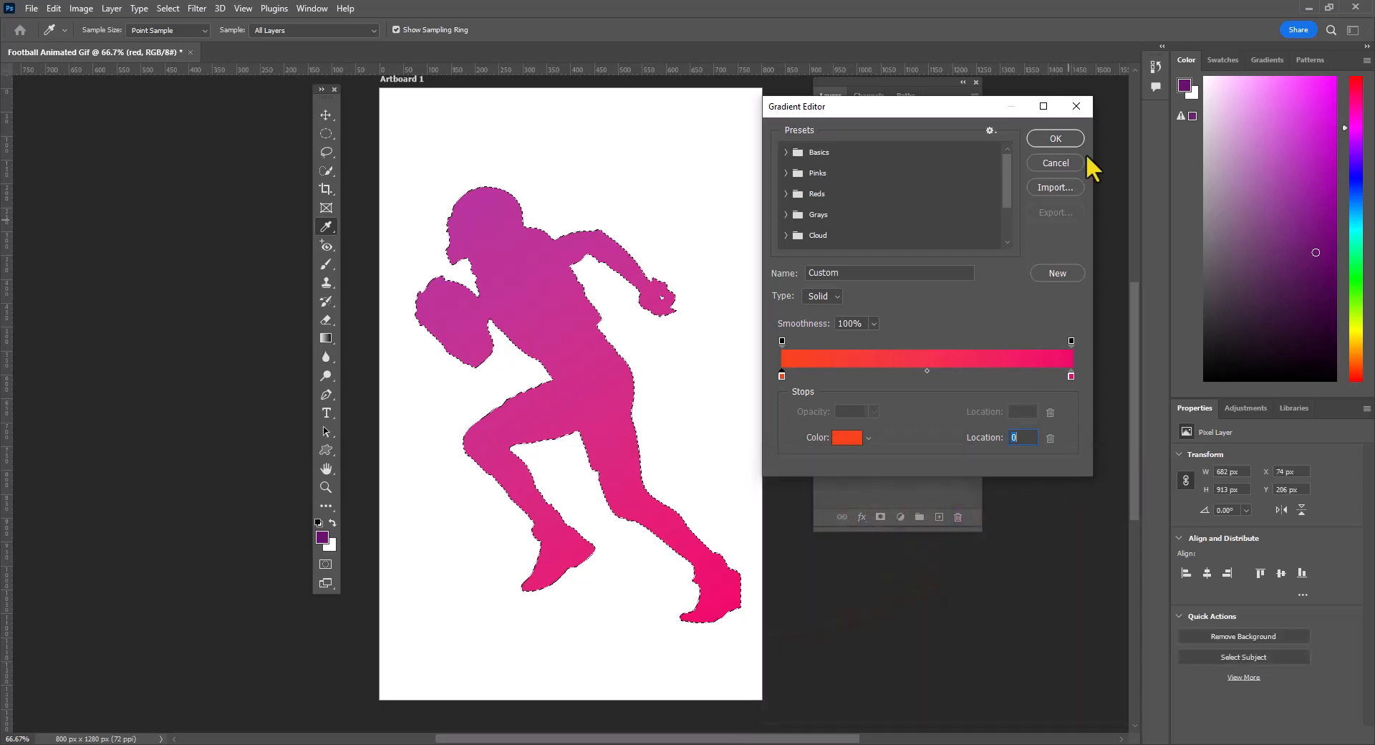
{"action": "left_click", "coordinate": [1056, 139]}
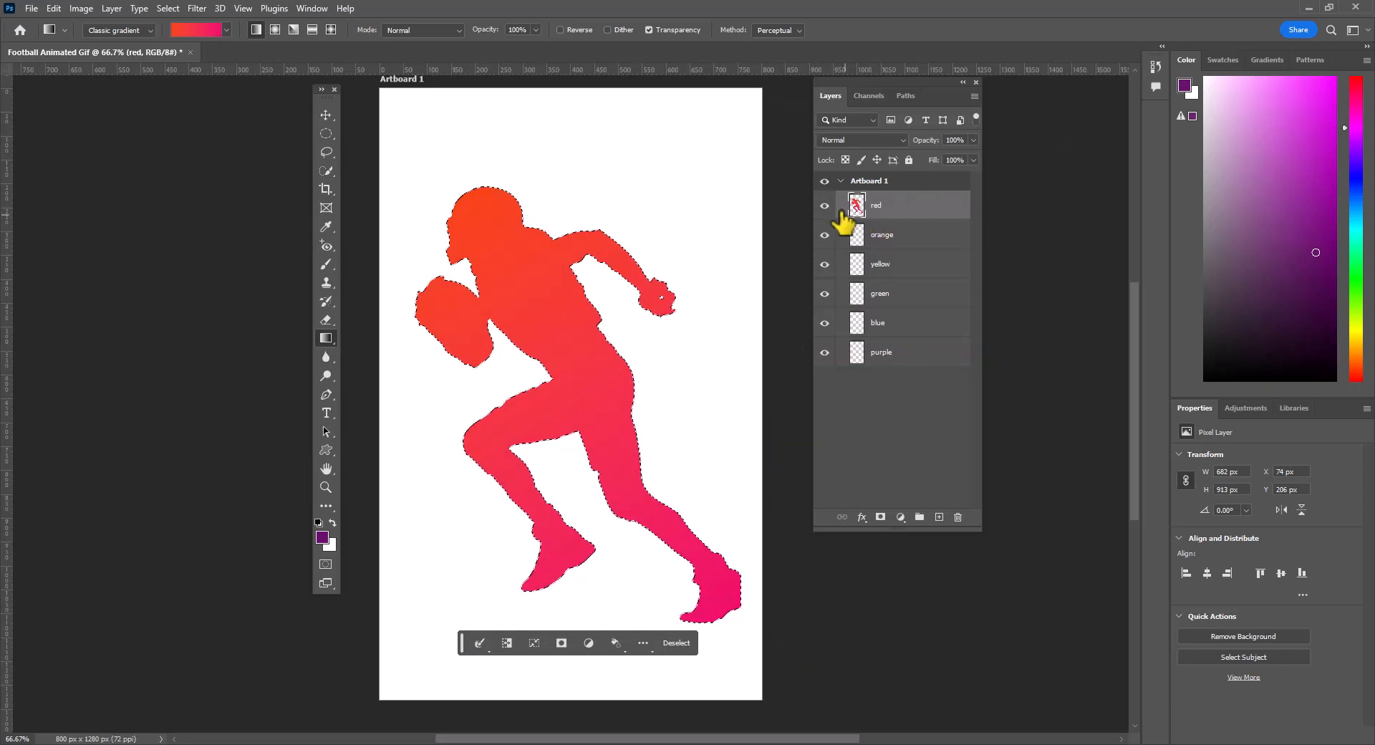
- Hide the red layer, select the orange layer, and load the Red_07 gradient from the Reds presets
{"action": "left_click", "coordinate": [824, 206]}
{"action": "left_click", "coordinate": [890, 239]}
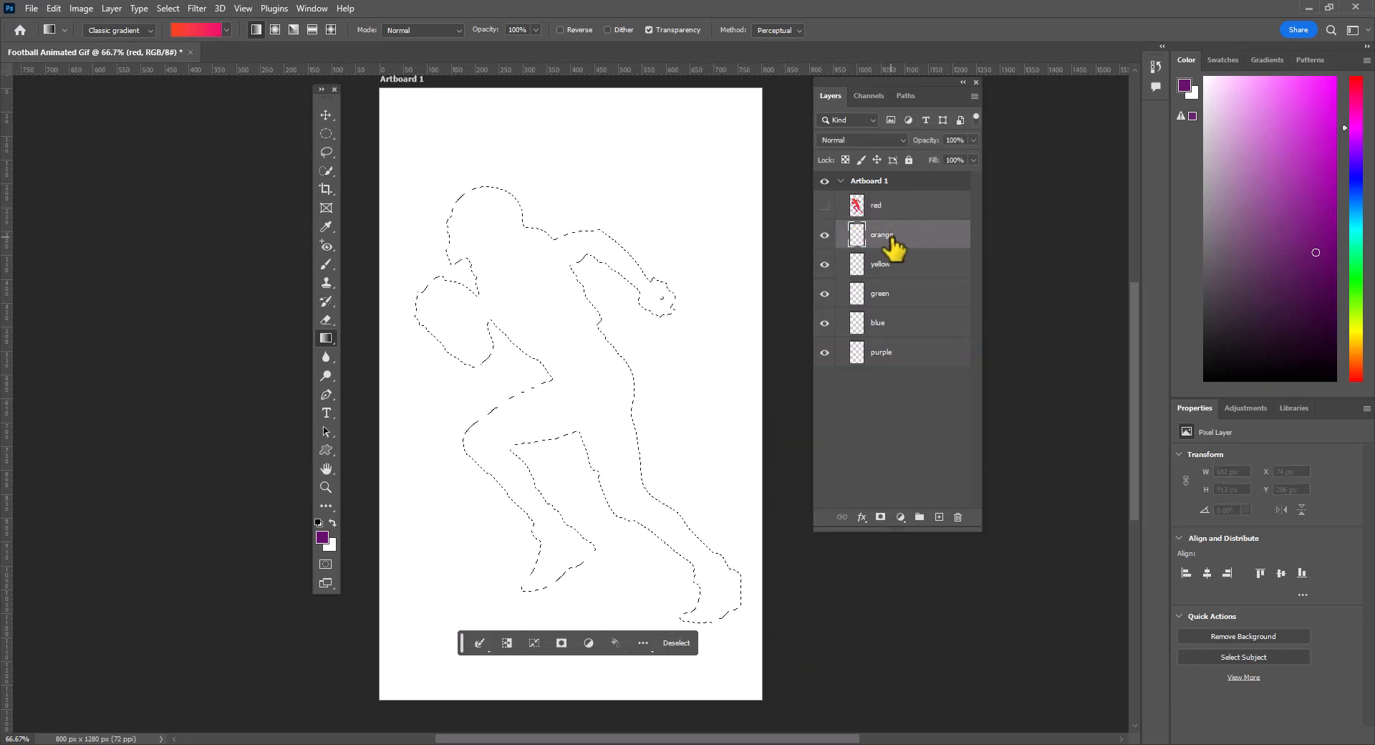
{"action": "left_click", "coordinate": [226, 30]}
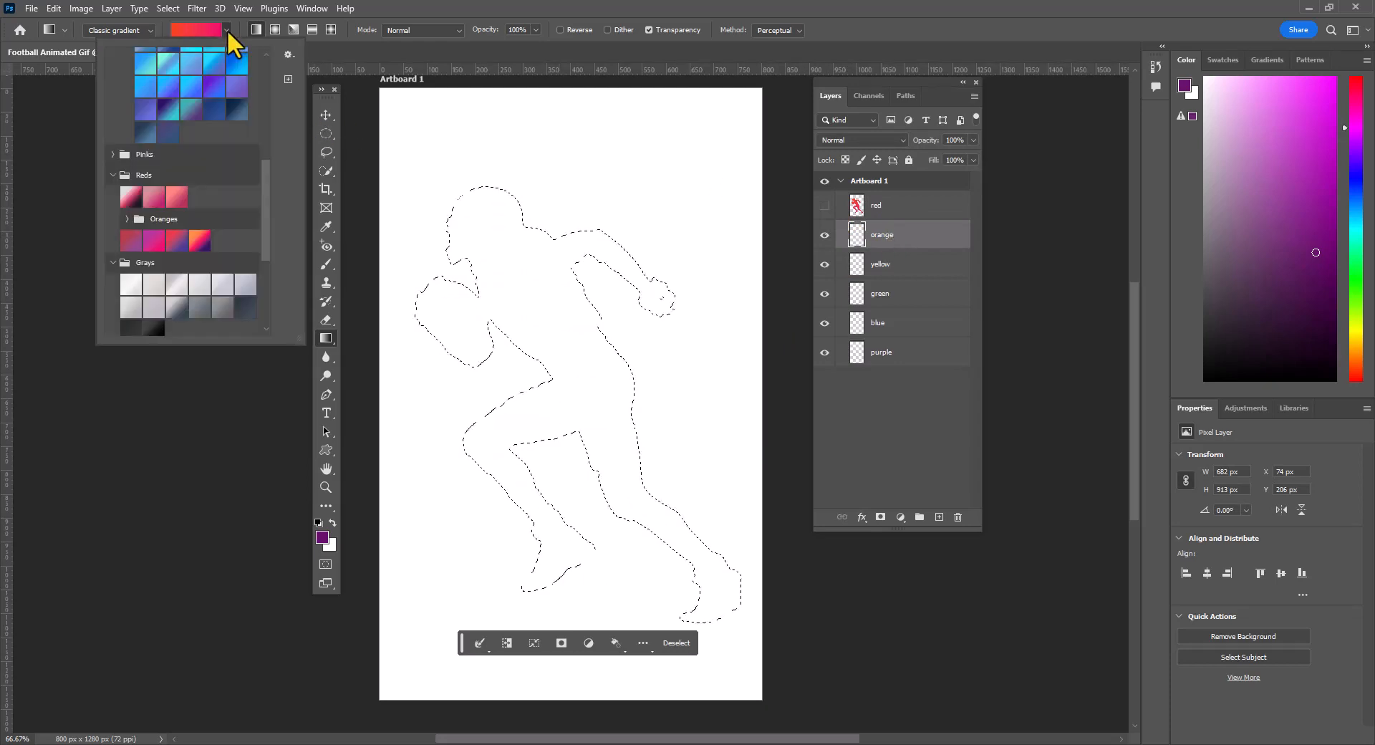
{"action": "left_click", "coordinate": [198, 241]}
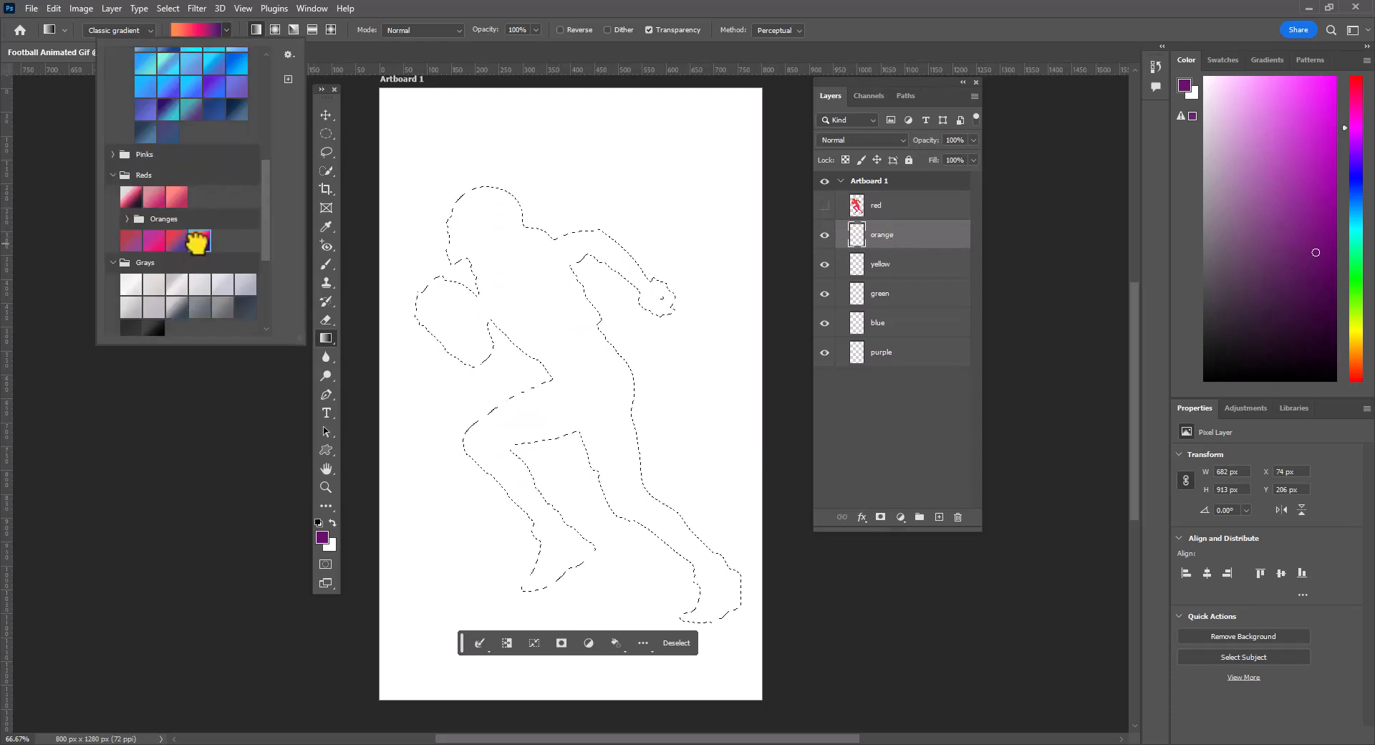
{"action": "double_click", "coordinate": [197, 241]}
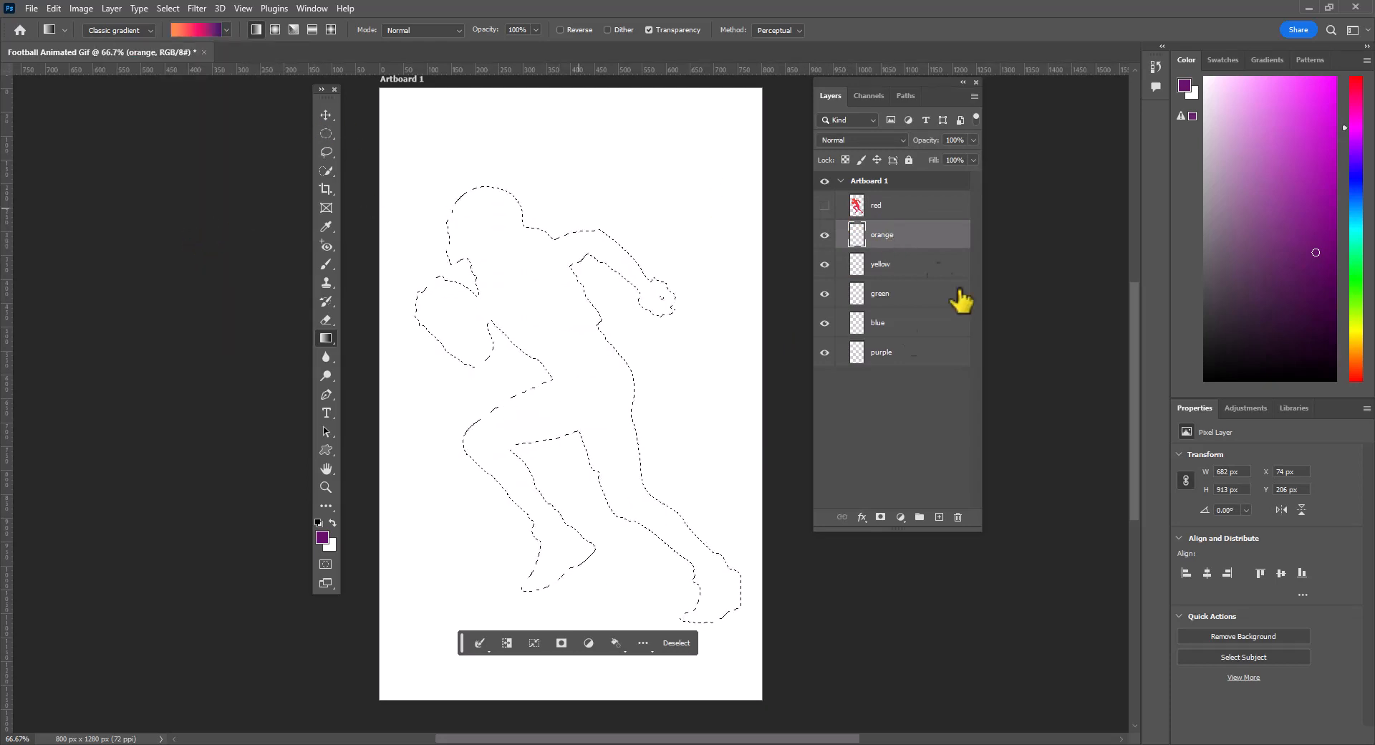
- Remove the gradient's dark purple end stop and move the pink middle stop to location 90
{"action": "left_click", "coordinate": [186, 30]}
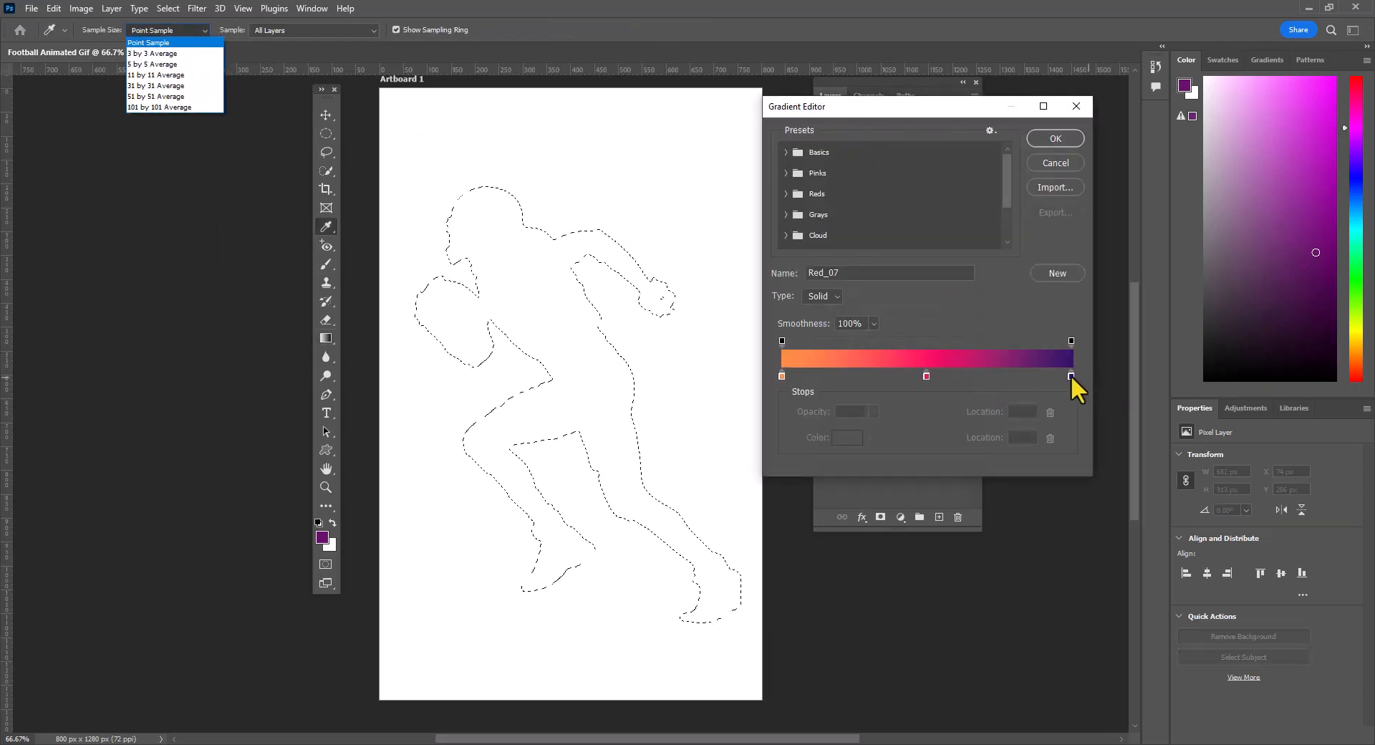
{"action": "left_click", "coordinate": [1071, 376]}
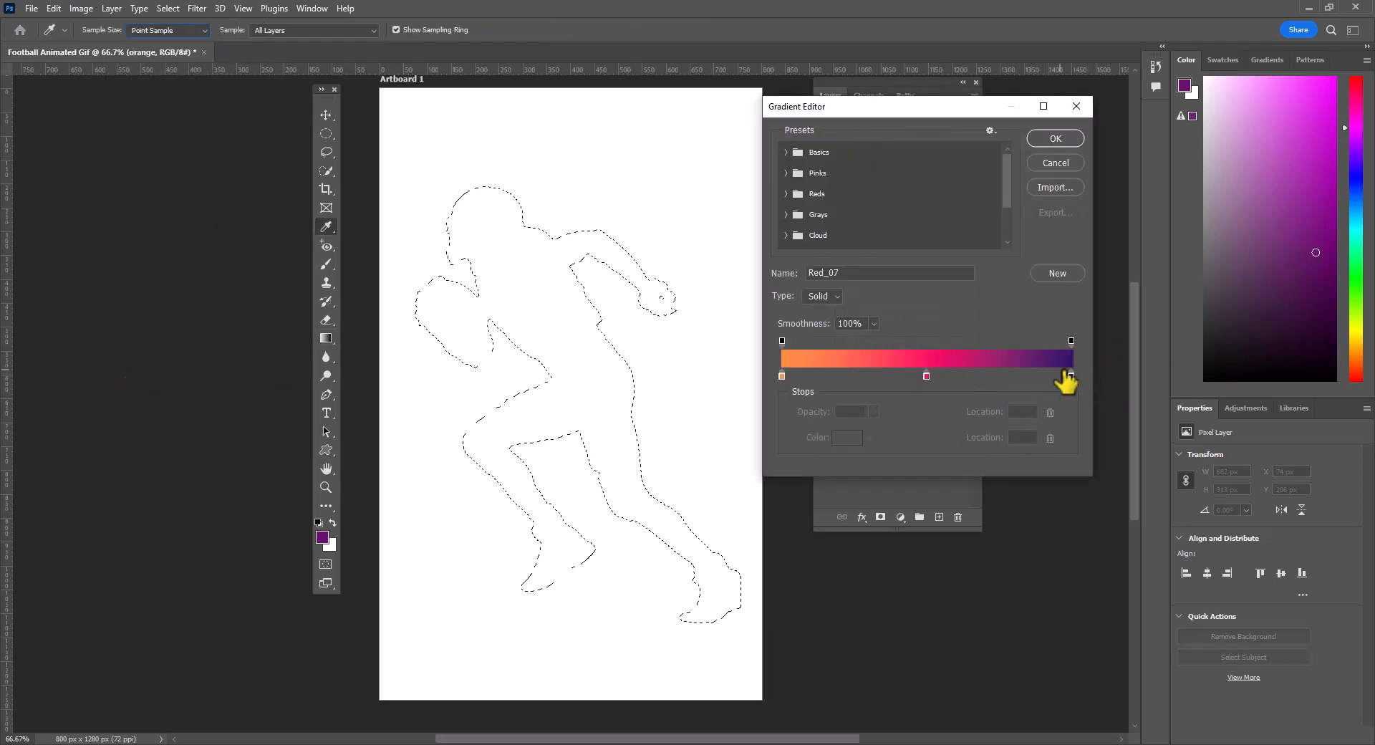
{"action": "left_click_drag", "start_coordinate": [1071, 377], "coordinate": [714, 407]}
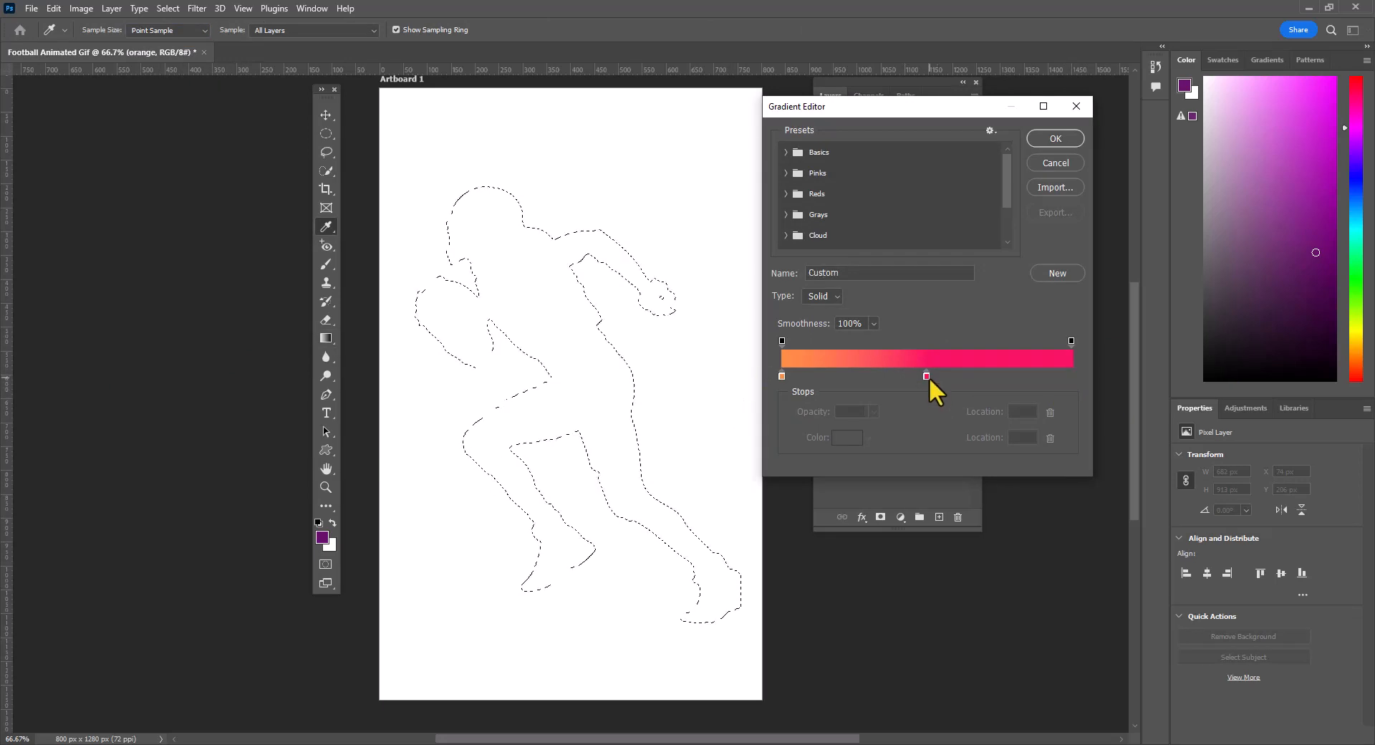
{"action": "left_click_drag", "start_coordinate": [929, 377], "coordinate": [1043, 374]}
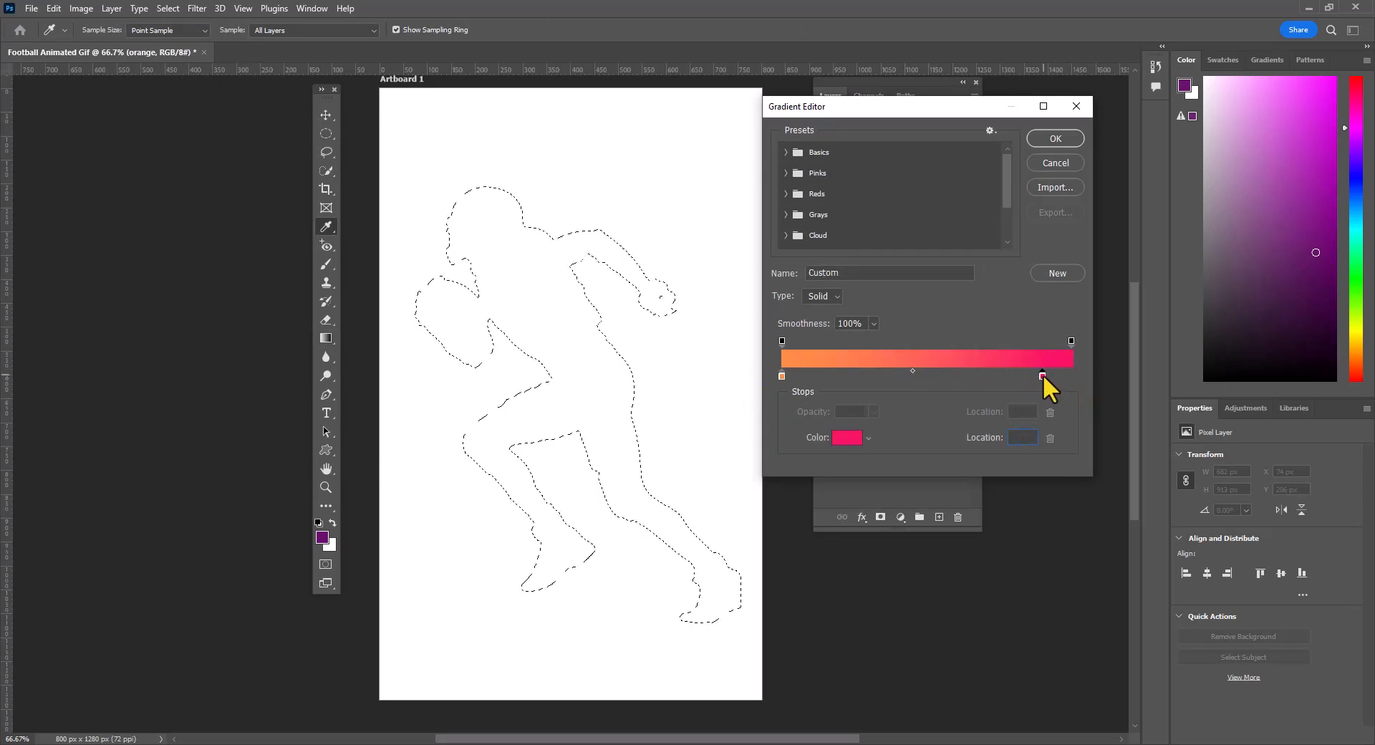
- Change the pink stop to orange f95f13 and fill the player selection on the orange layer diagonally with the edited gradient
{"action": "double_click", "coordinate": [1043, 373]}
{"action": "left_click", "coordinate": [961, 659]}
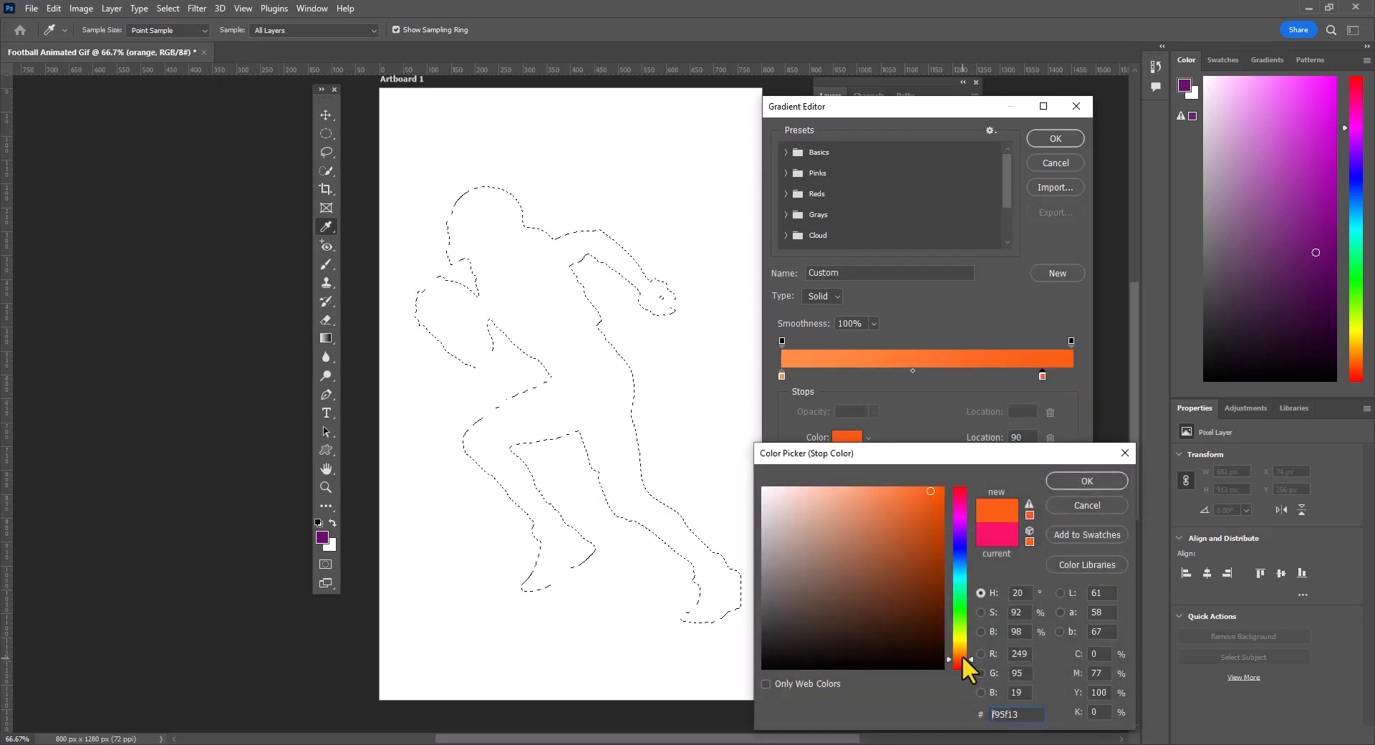
{"action": "left_click", "coordinate": [1110, 481]}
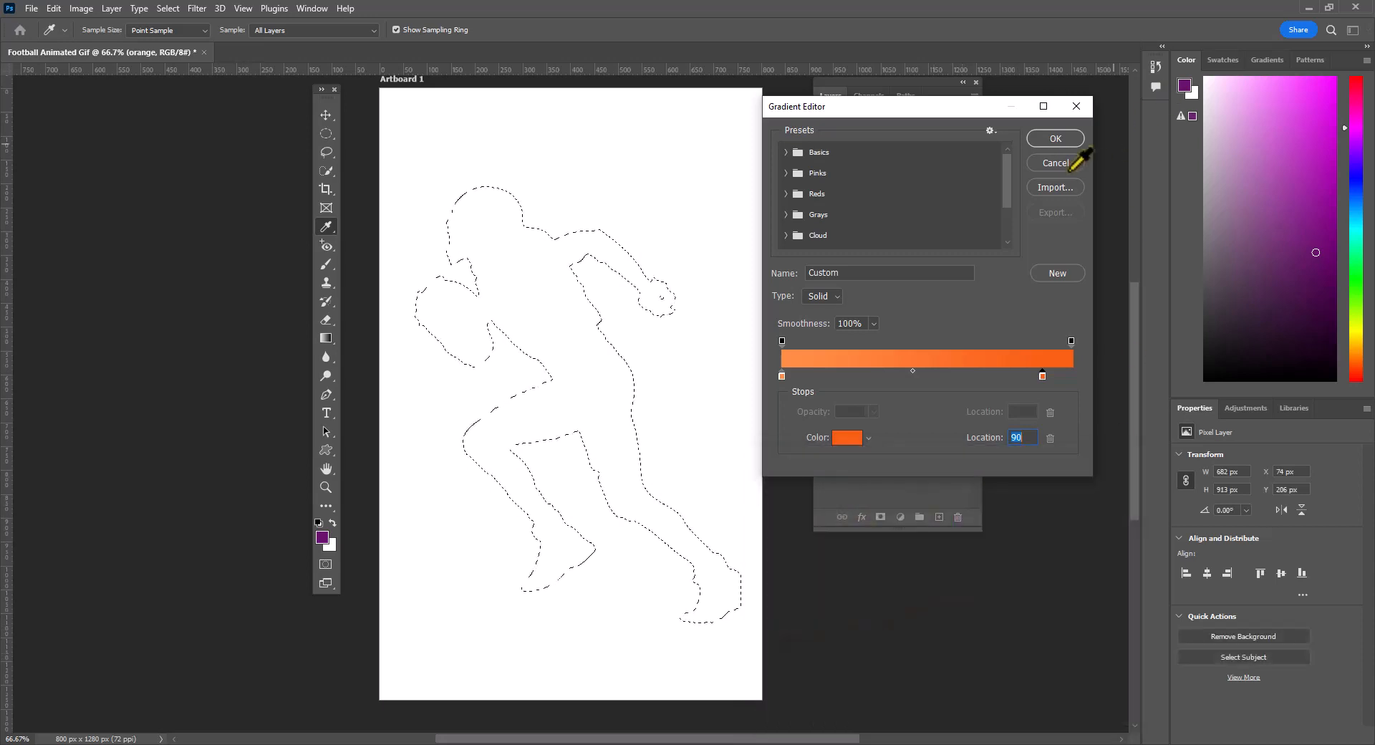
{"action": "left_click", "coordinate": [1062, 136]}
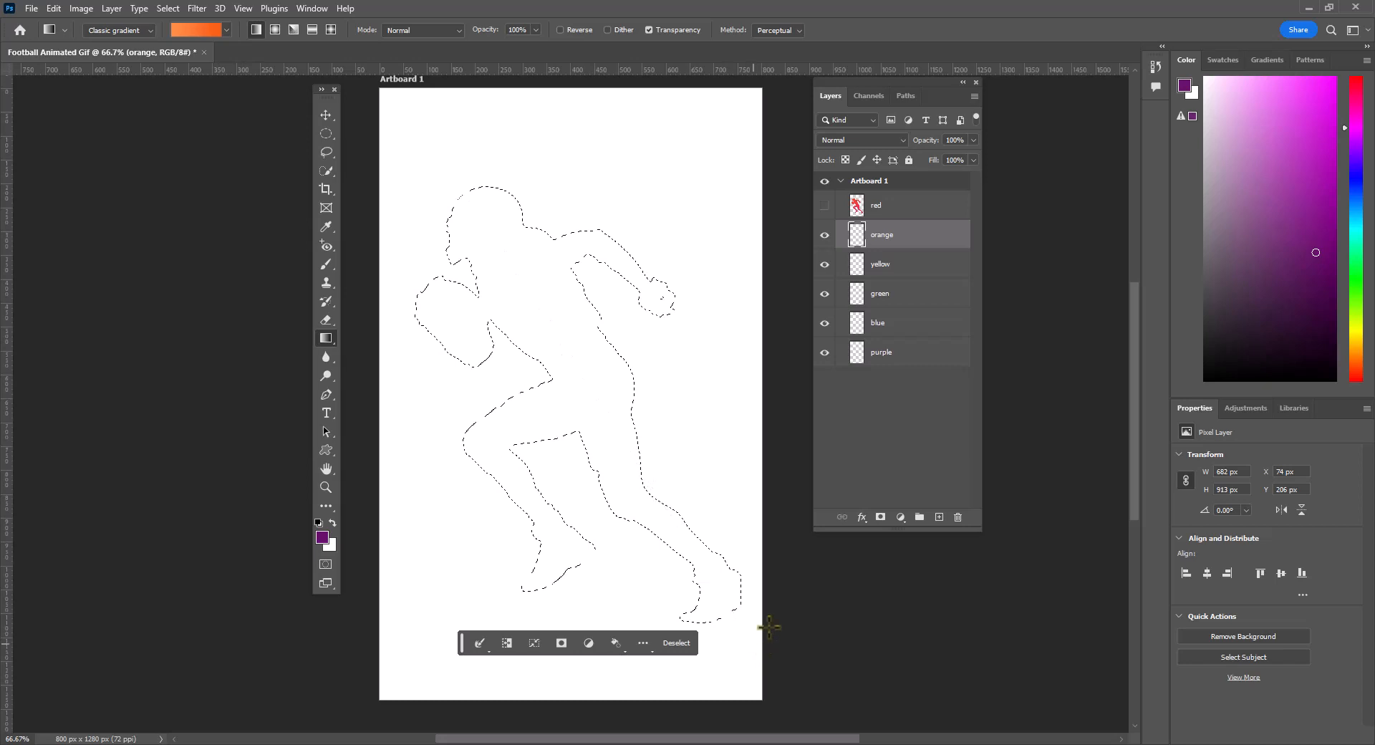
- Hide the orange layer, select the yellow layer, and set the gradient's first colour stop to golden yellow eab320
{"action": "left_click", "coordinate": [944, 268]}
{"action": "left_click", "coordinate": [824, 236]}
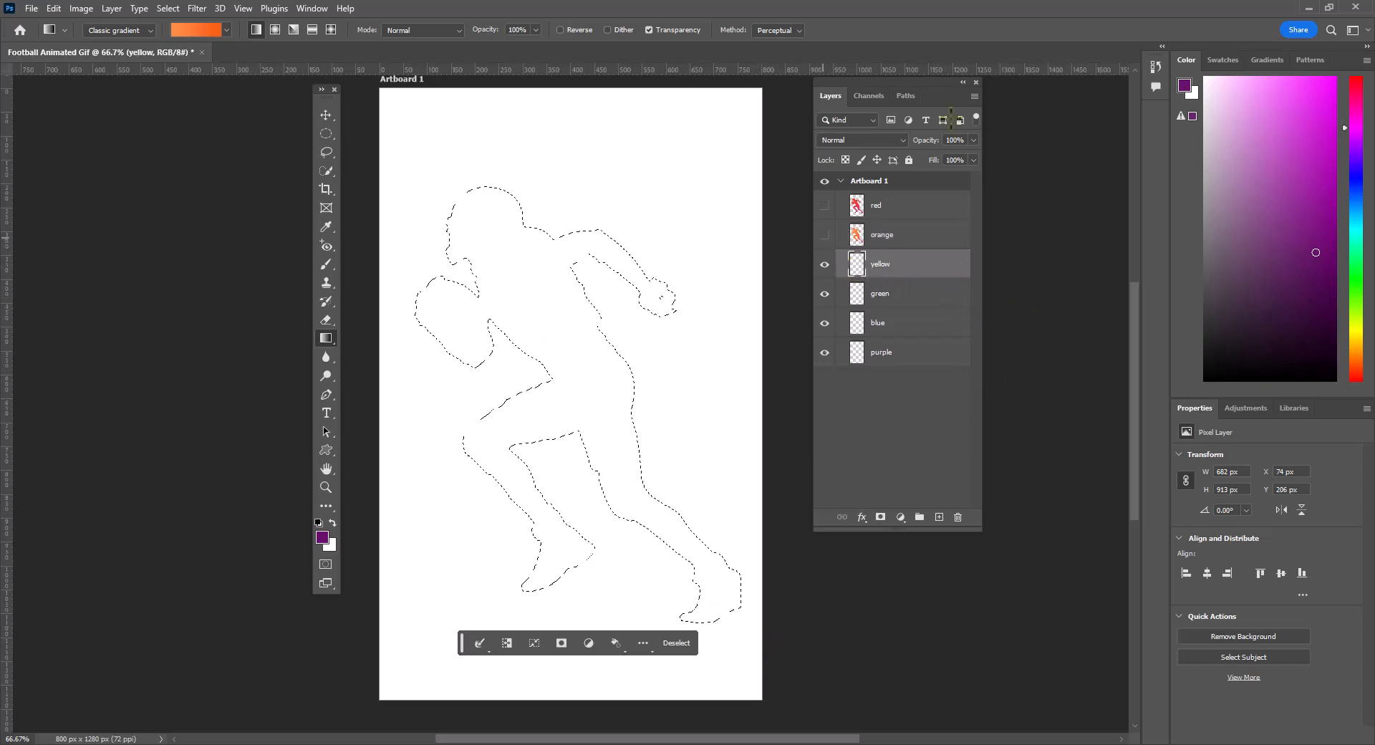
{"action": "left_click", "coordinate": [173, 32]}
{"action": "left_click", "coordinate": [173, 32]}
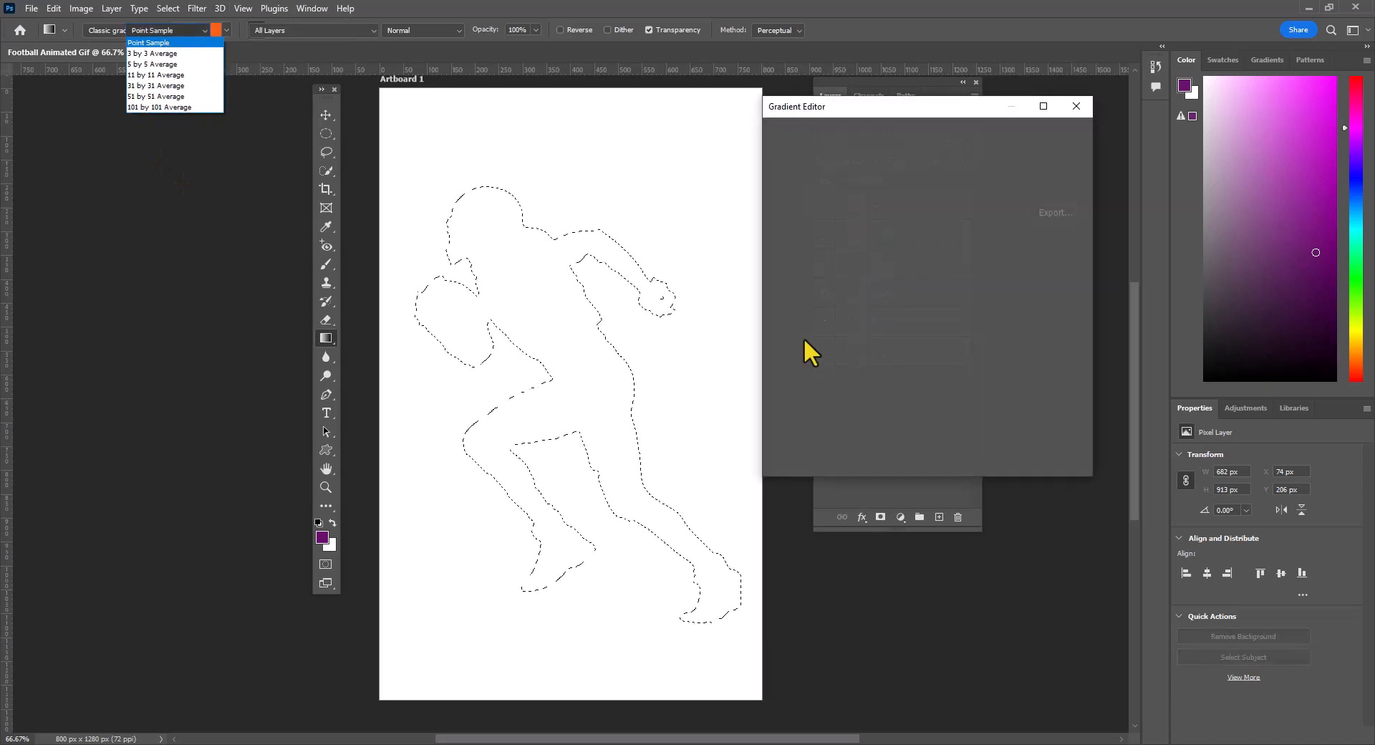
{"action": "left_click", "coordinate": [781, 375]}
{"action": "left_click", "coordinate": [781, 374]}
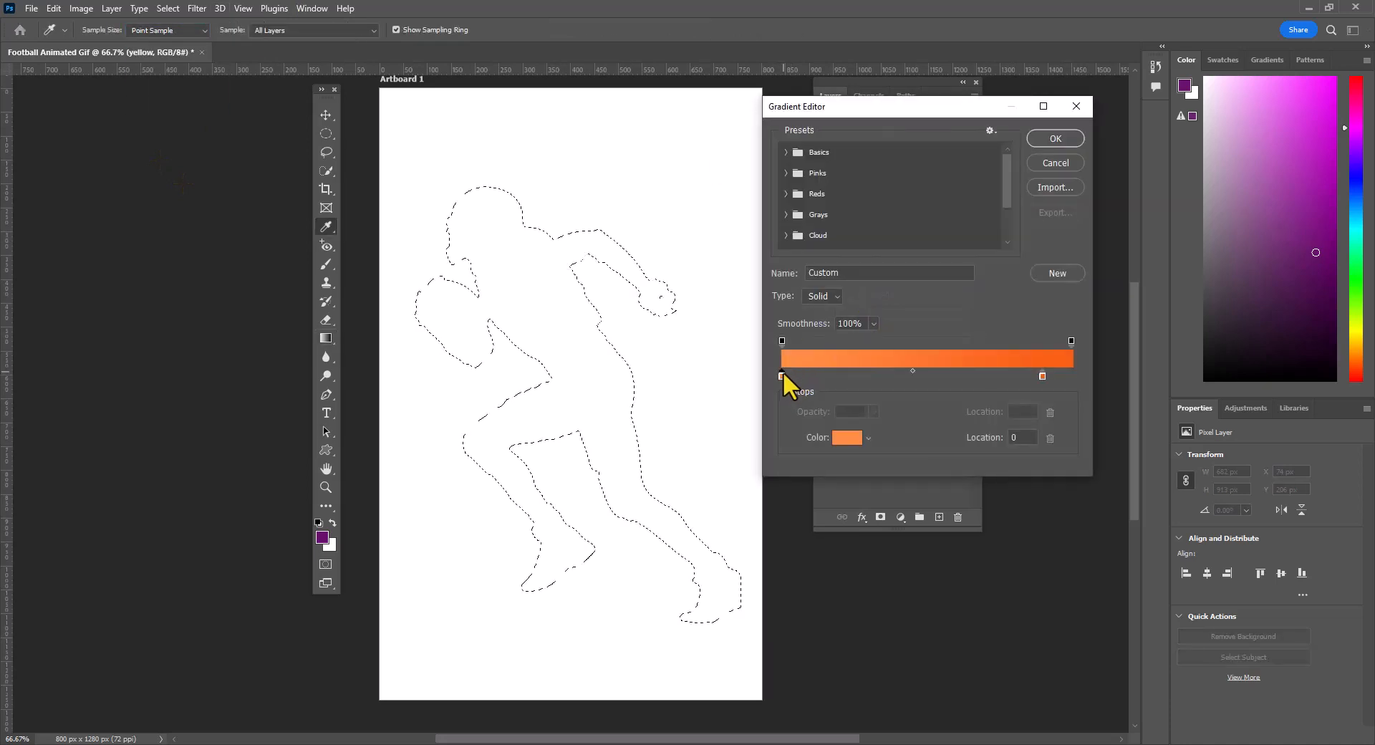
{"action": "double_click", "coordinate": [780, 375]}
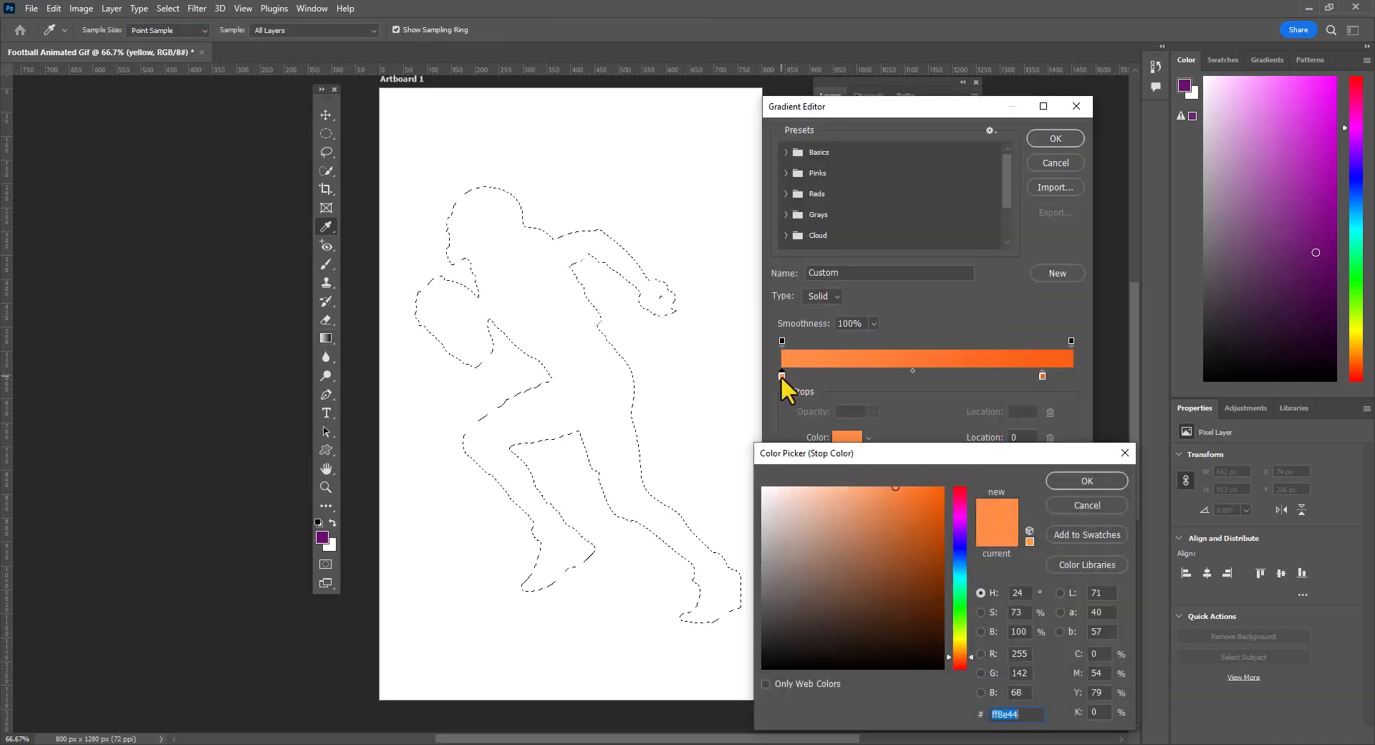
{"action": "left_click", "coordinate": [958, 647]}
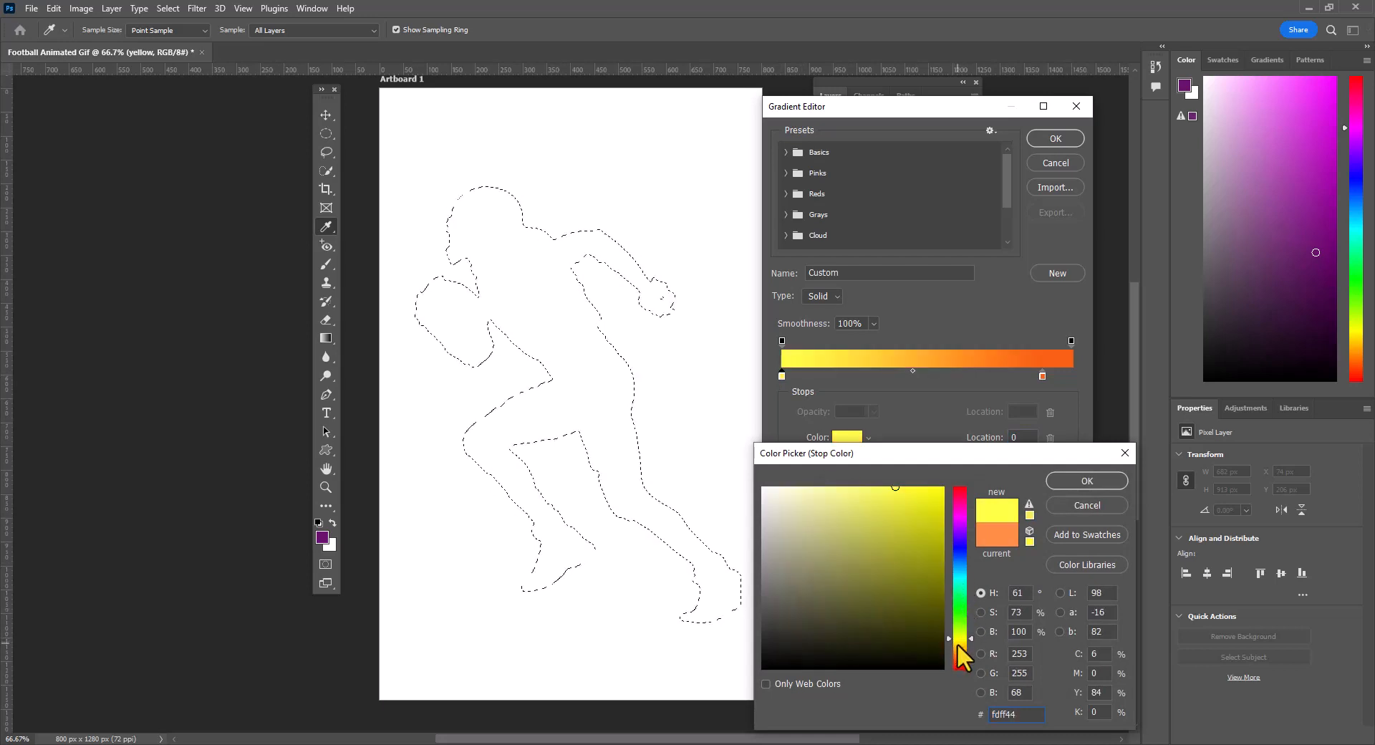
{"action": "left_click", "coordinate": [920, 501]}
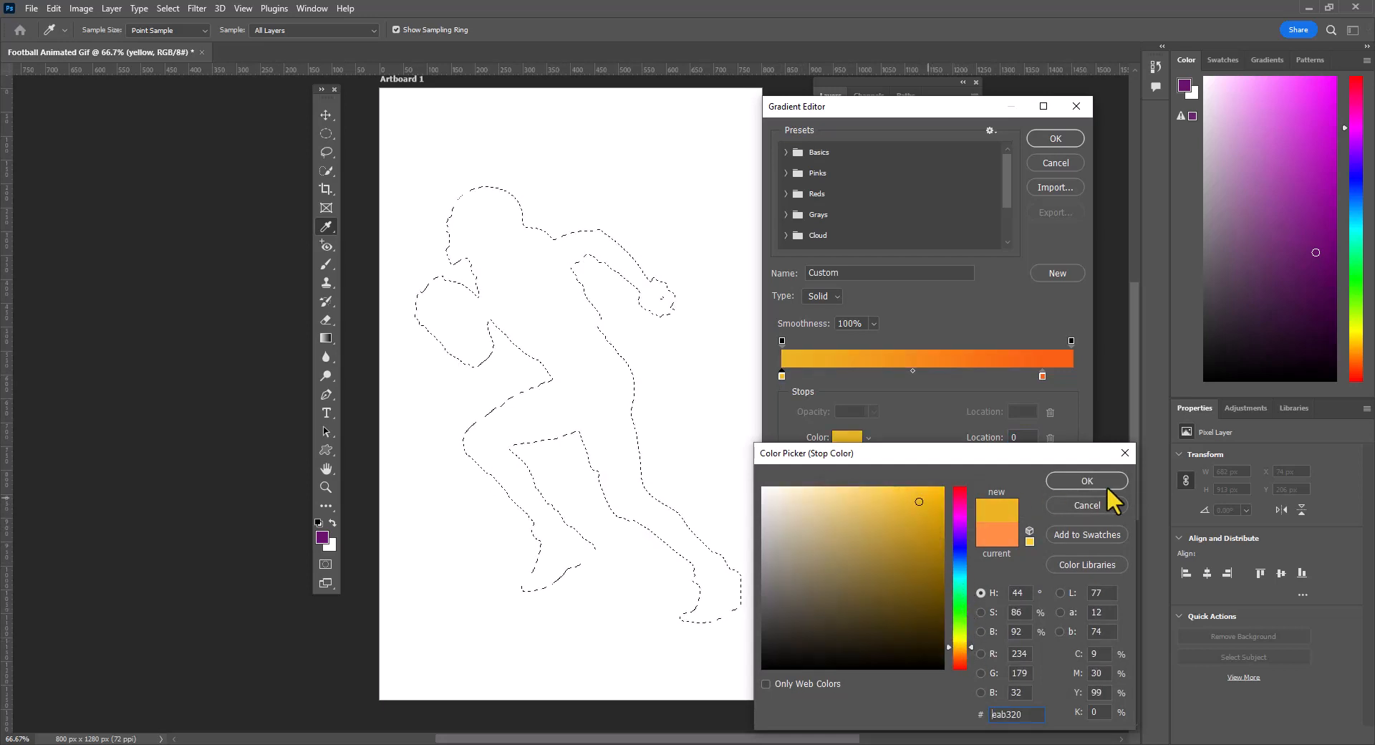
{"action": "left_click", "coordinate": [1089, 481]}
- Set the gradient's end stop to bright yellow f9eb13 and fill the player selection diagonally on the yellow layer
{"action": "double_click", "coordinate": [1042, 376]}
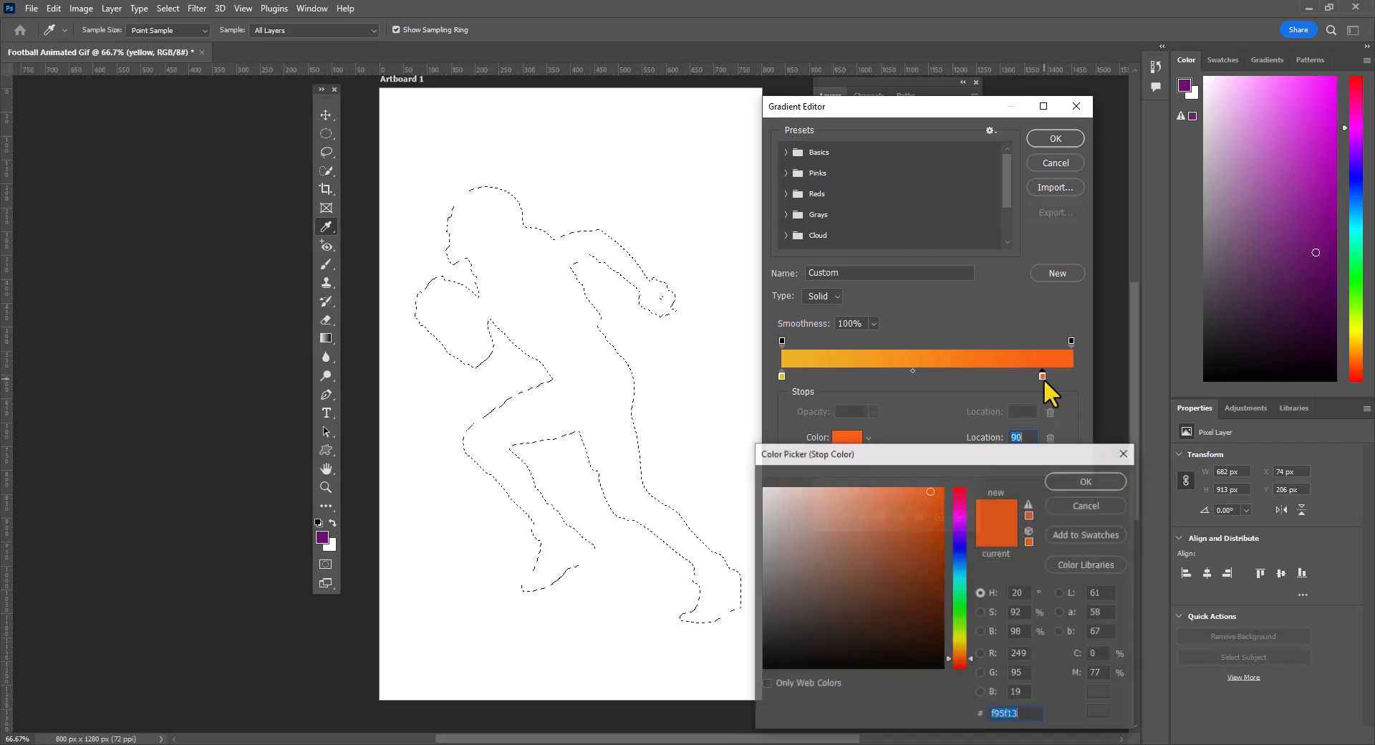
{"action": "left_click", "coordinate": [960, 640]}
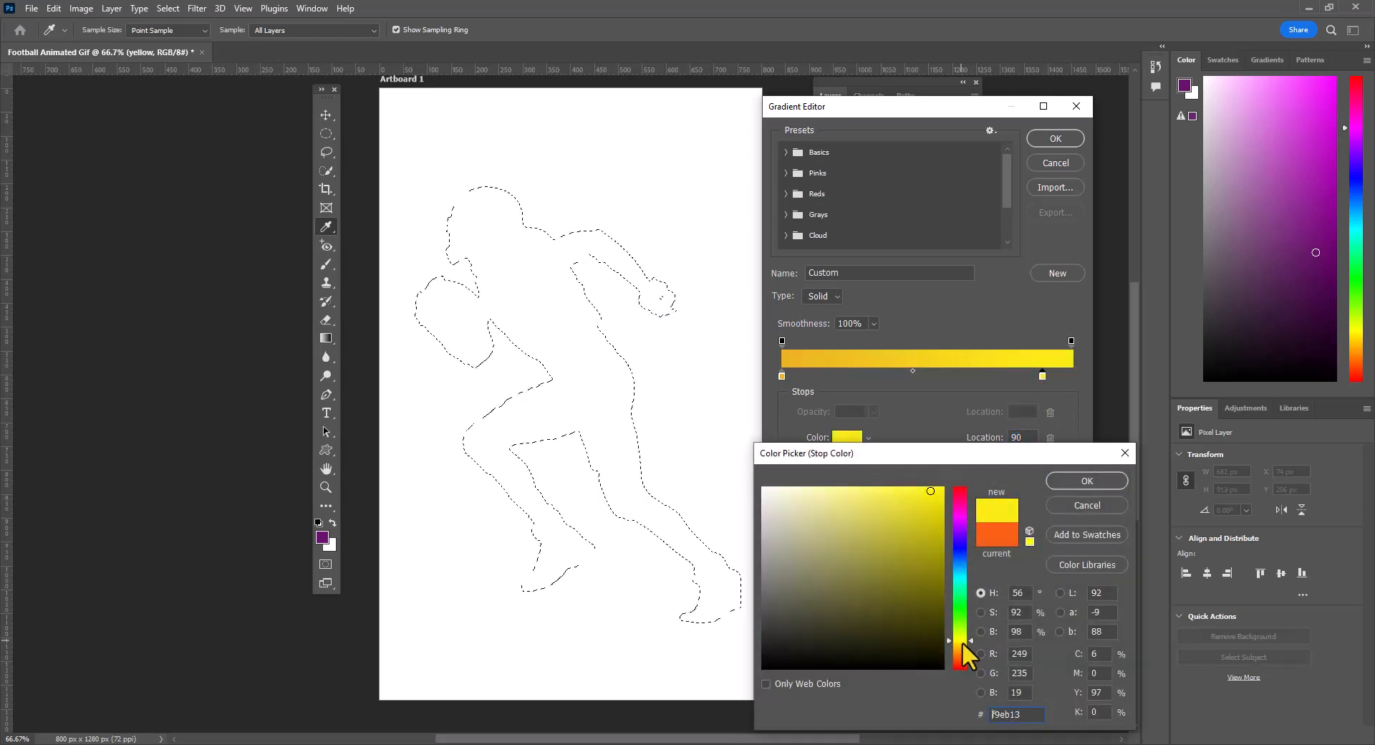
{"action": "left_click", "coordinate": [1107, 478]}
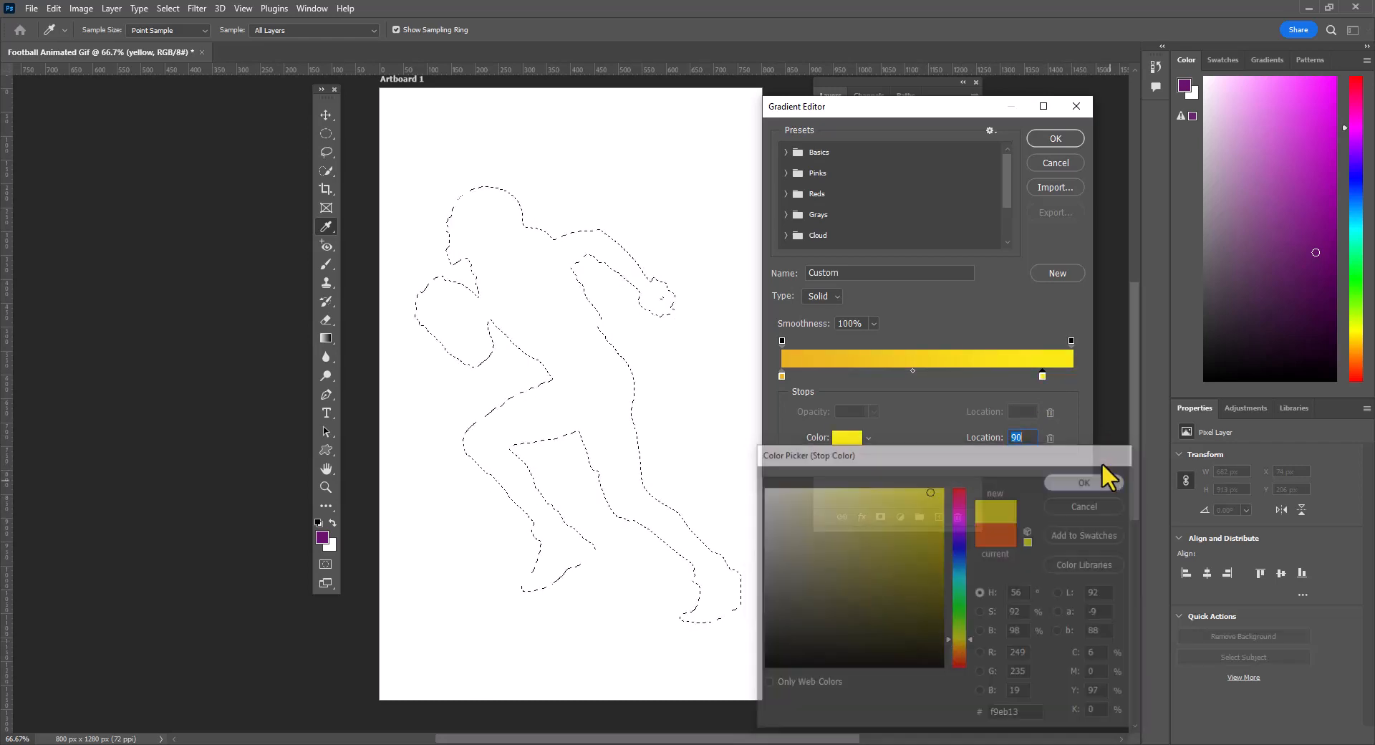
{"action": "left_click", "coordinate": [1073, 136]}
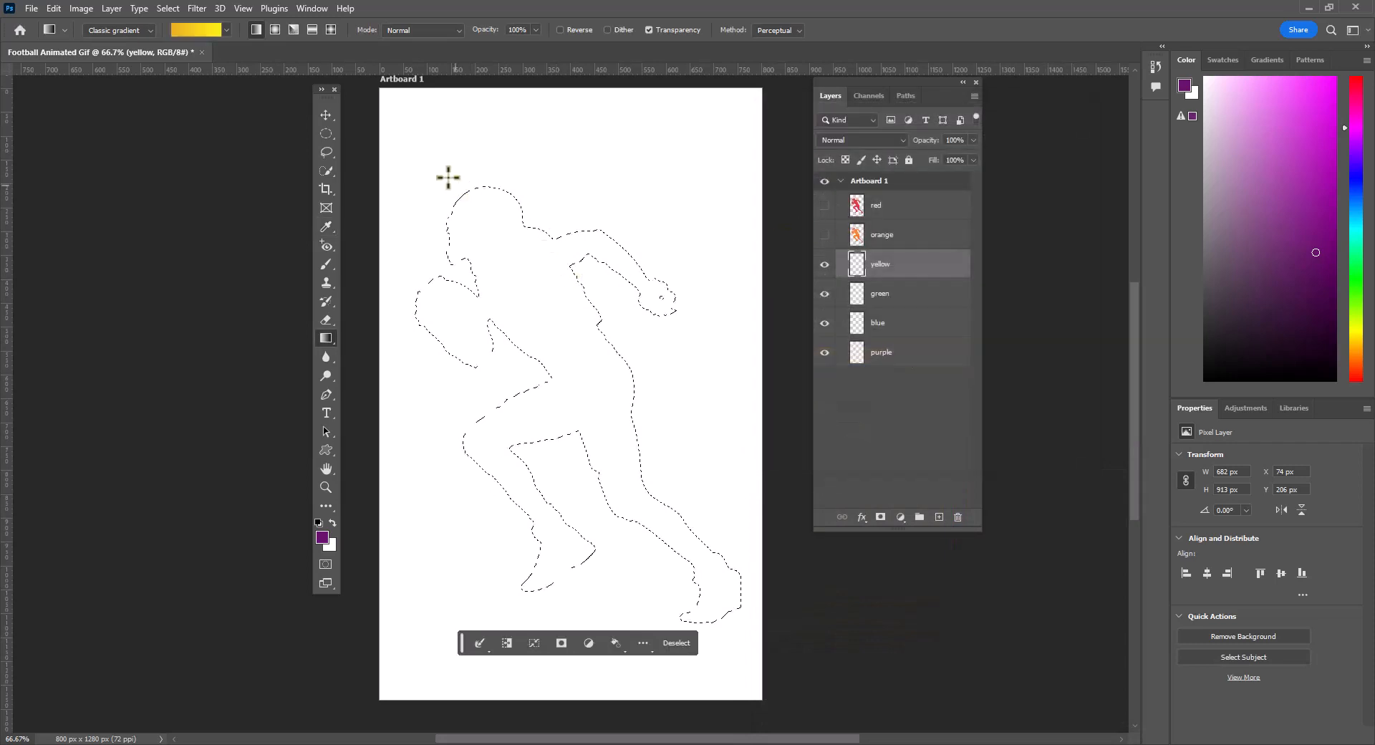
{"action": "left_click_drag", "start_coordinate": [756, 722], "coordinate": [771, 656]}
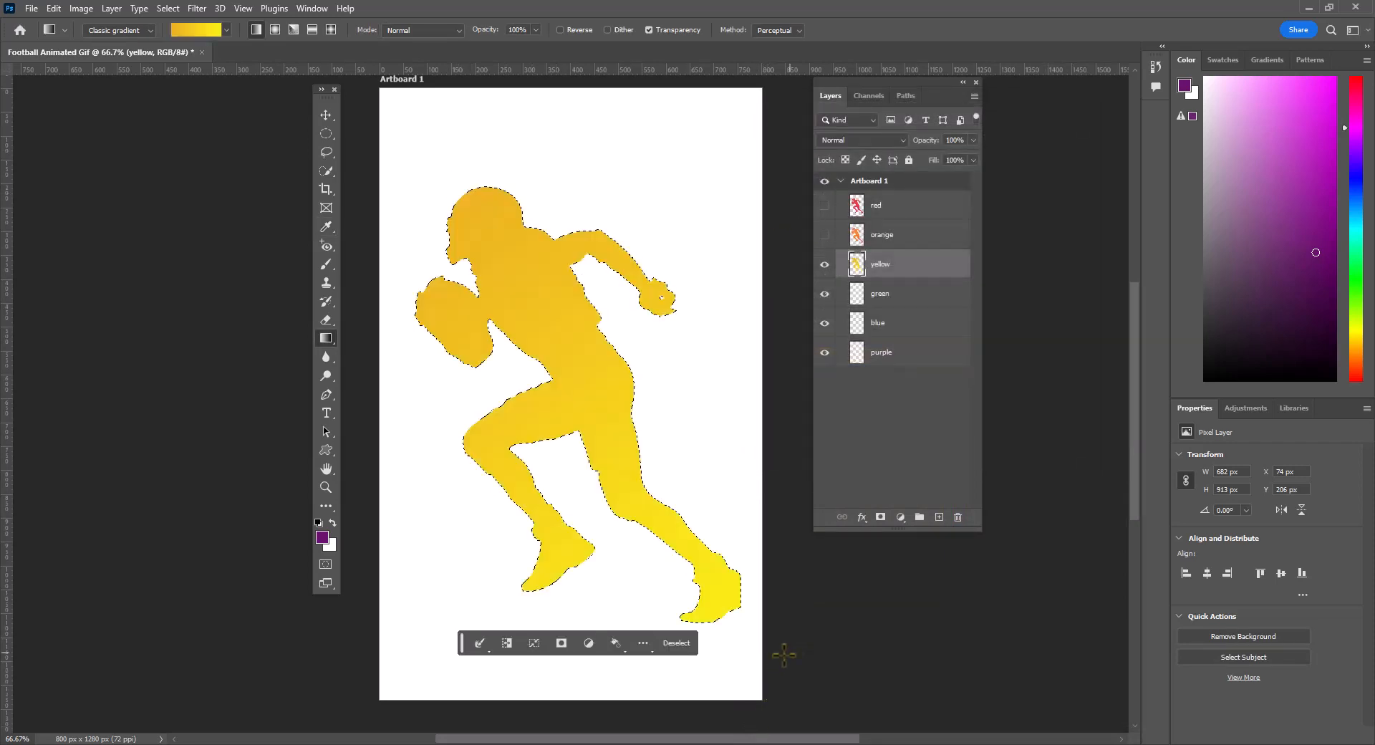
- Hide the yellow layer, select the green layer, and set the gradient's first colour stop to bright green 38ea20
{"action": "left_click", "coordinate": [824, 264]}
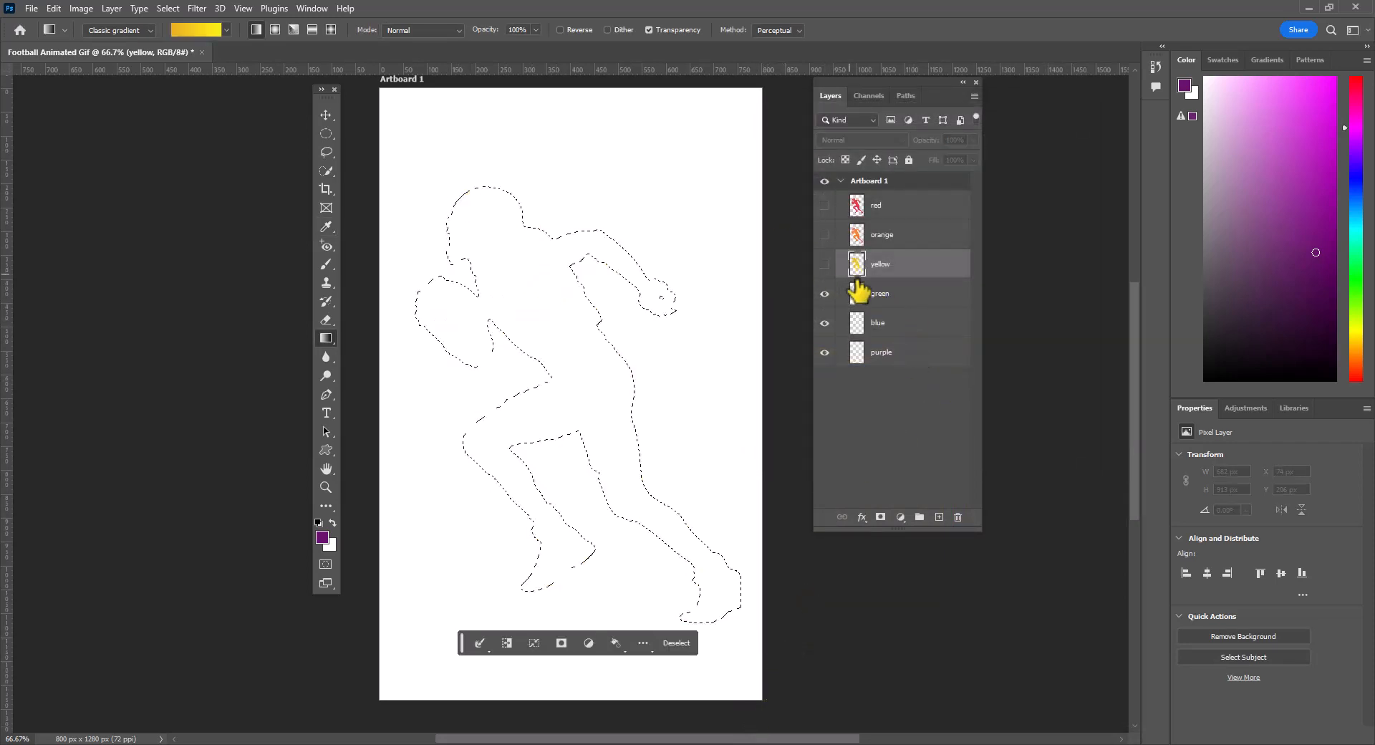
{"action": "left_click", "coordinate": [877, 295]}
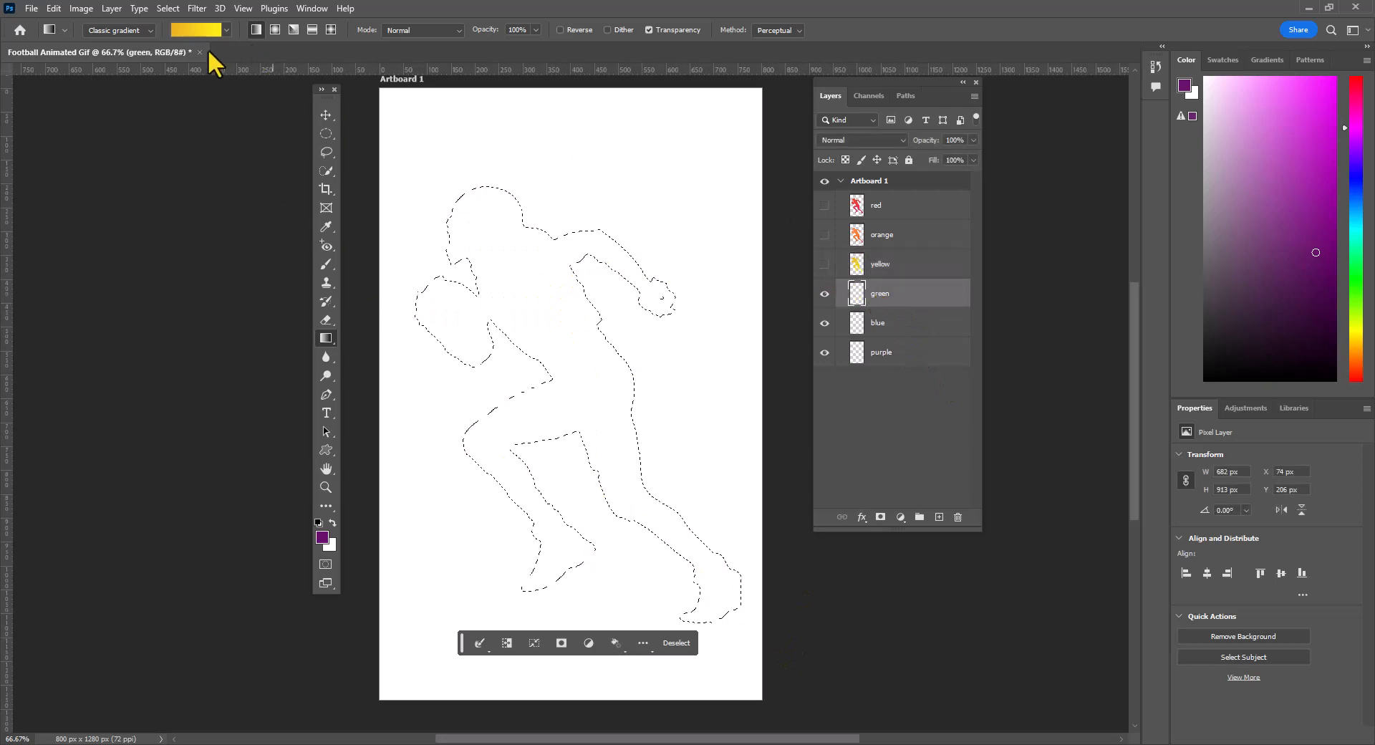
{"action": "left_click", "coordinate": [208, 33]}
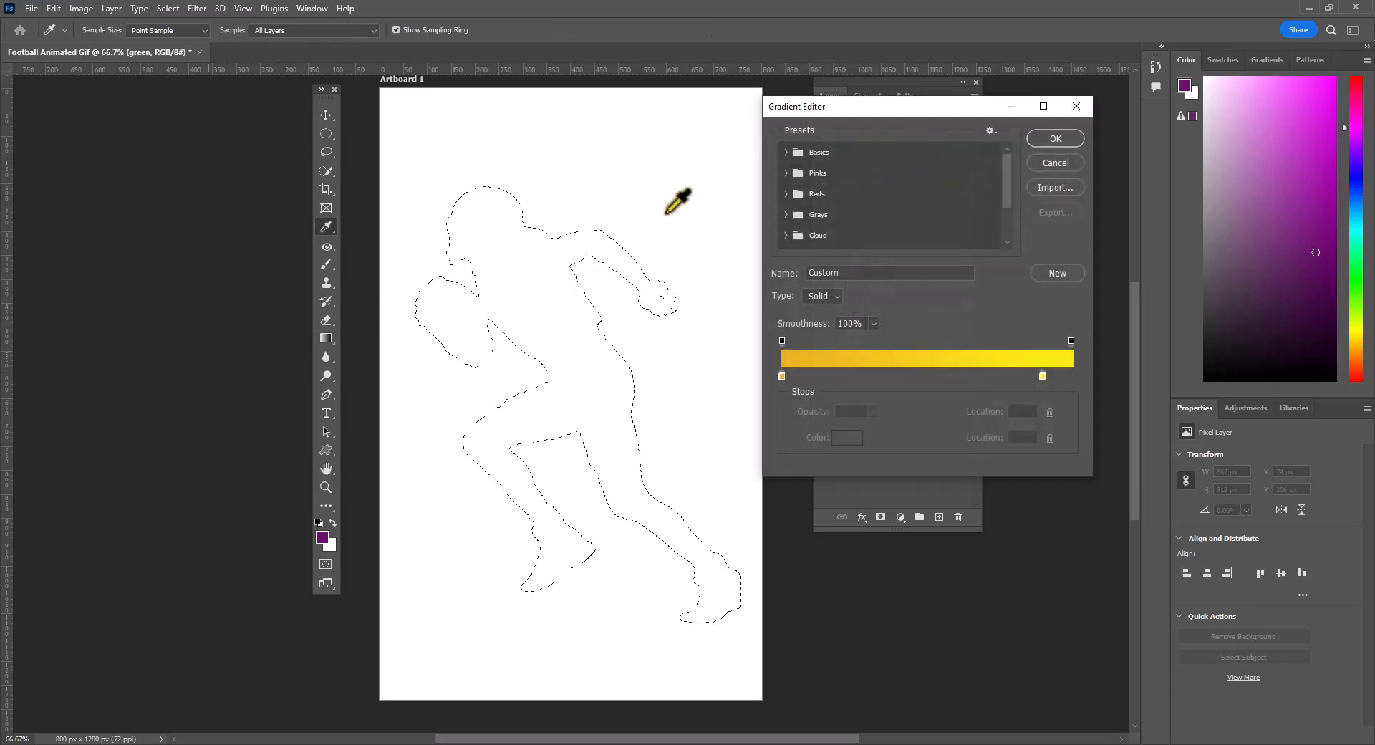
{"action": "double_click", "coordinate": [782, 374]}
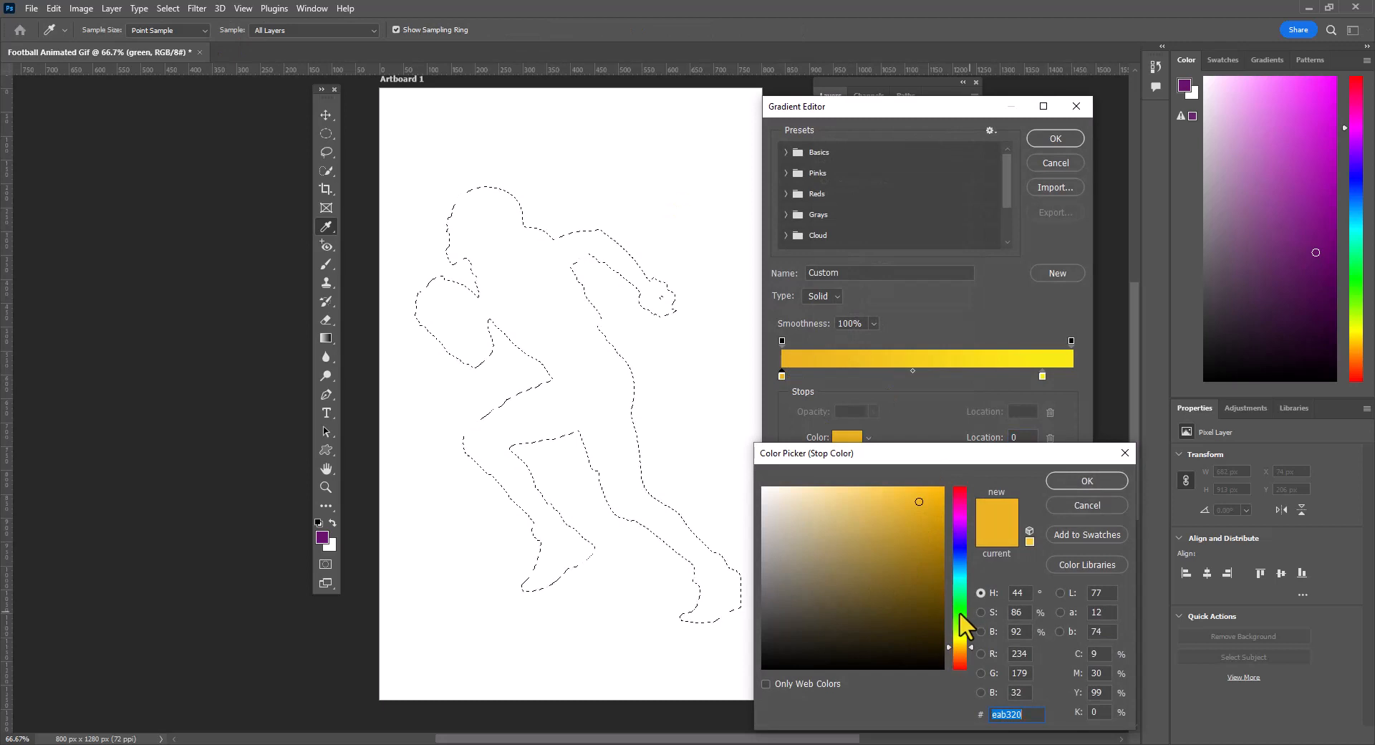
{"action": "left_click_drag", "start_coordinate": [959, 612], "coordinate": [908, 610]}
{"action": "left_click", "coordinate": [1077, 480]}
- Set the gradient's end stop to dark green 105220 and fill the player selection from the helmet to the rear foot
{"action": "left_click", "coordinate": [1042, 375]}
{"action": "double_click", "coordinate": [1042, 375]}
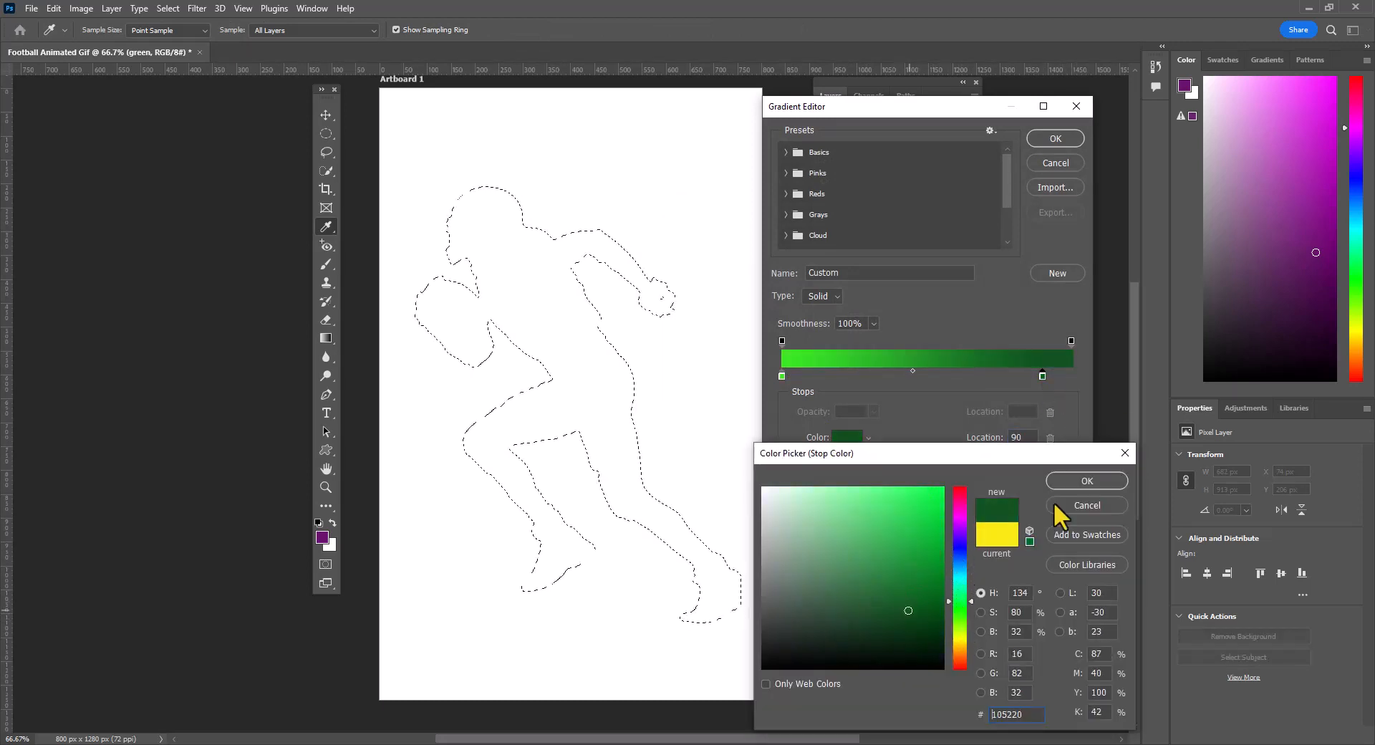
{"action": "left_click", "coordinate": [1086, 480]}
{"action": "left_click", "coordinate": [1055, 138]}
{"action": "left_click_drag", "start_coordinate": [470, 185], "coordinate": [739, 576]}
- Hide the green layer, select the blue layer, and set the gradient's first colour stop to a strong royal blue
{"action": "left_click", "coordinate": [838, 319]}
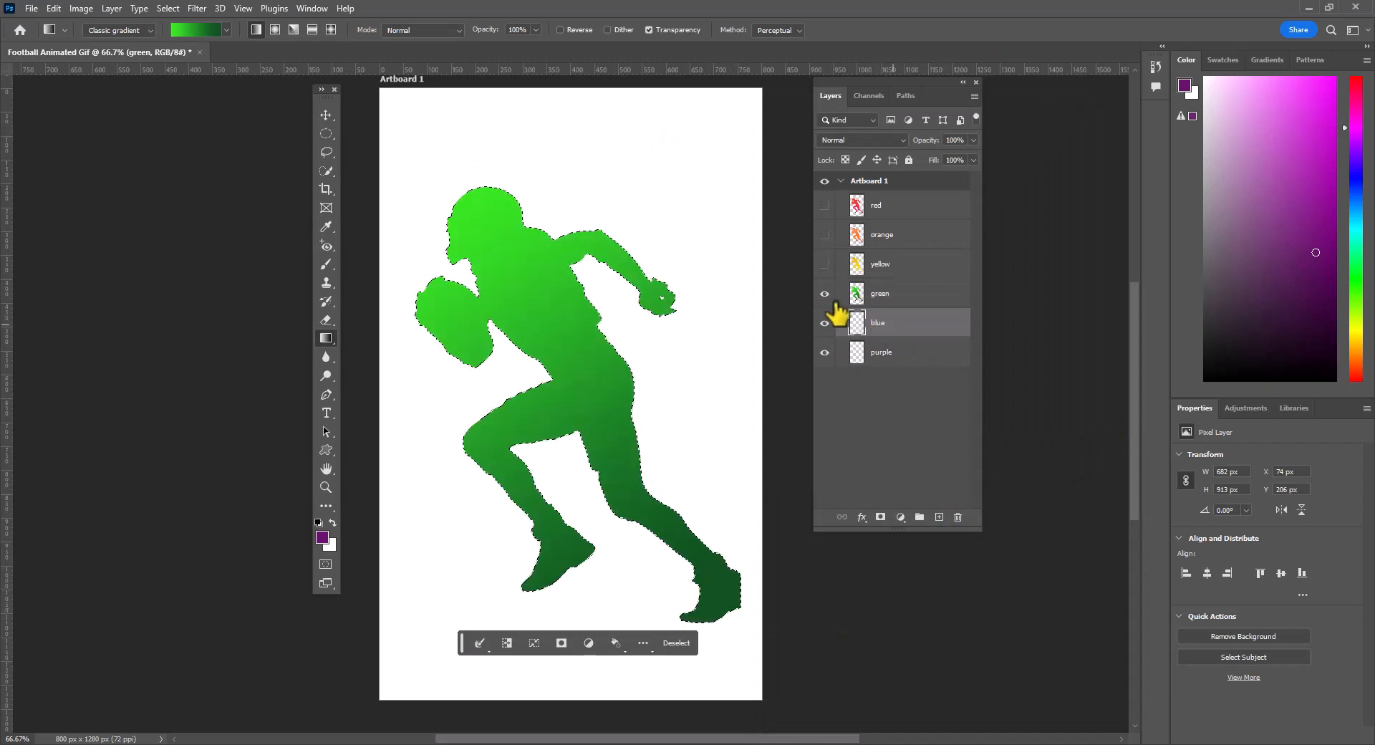
{"action": "left_click", "coordinate": [824, 293]}
{"action": "left_click", "coordinate": [196, 29]}
{"action": "left_click", "coordinate": [782, 375]}
{"action": "double_click", "coordinate": [782, 375]}
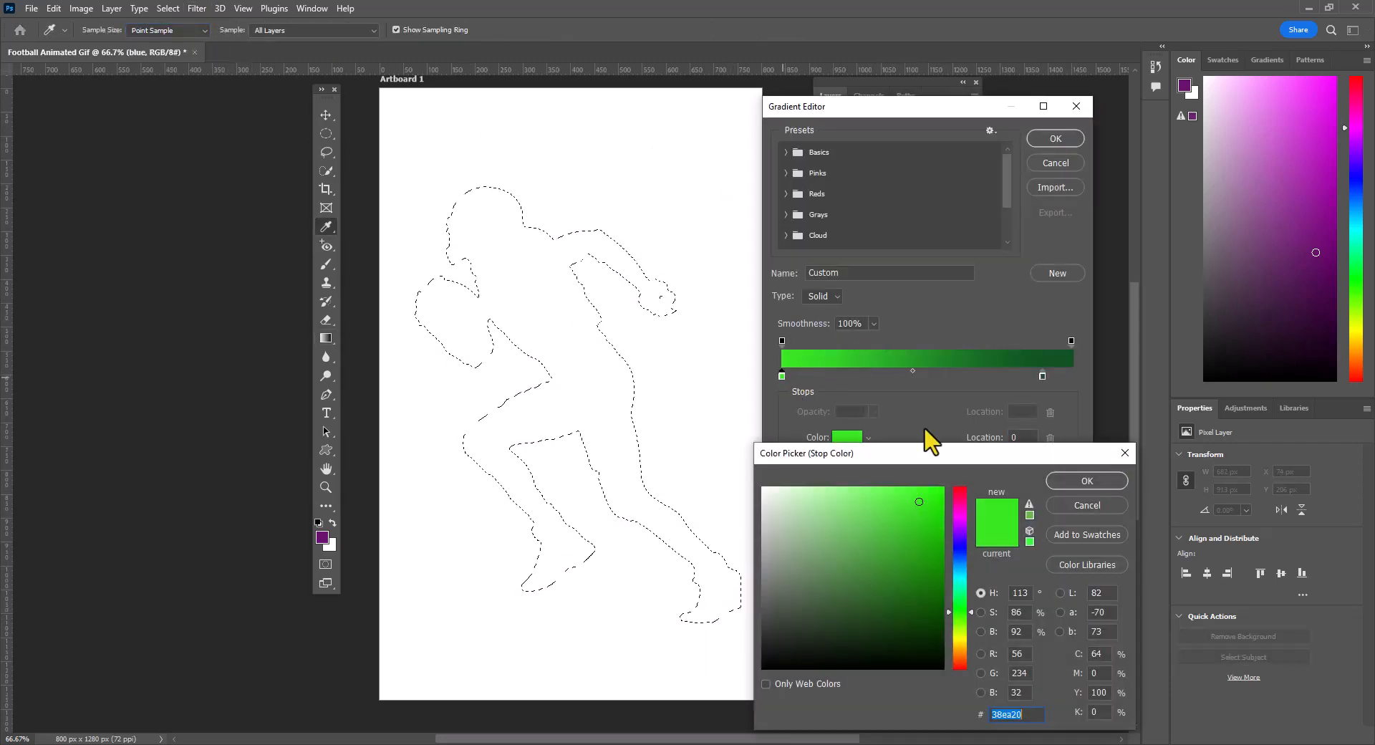
{"action": "left_click", "coordinate": [960, 538]}
{"action": "left_click", "coordinate": [1086, 481]}
- Set the gradient's end stop to azure blue 008df0 and fill the player selection diagonally on the blue layer
{"action": "double_click", "coordinate": [1043, 376]}
{"action": "left_click", "coordinate": [961, 542]}
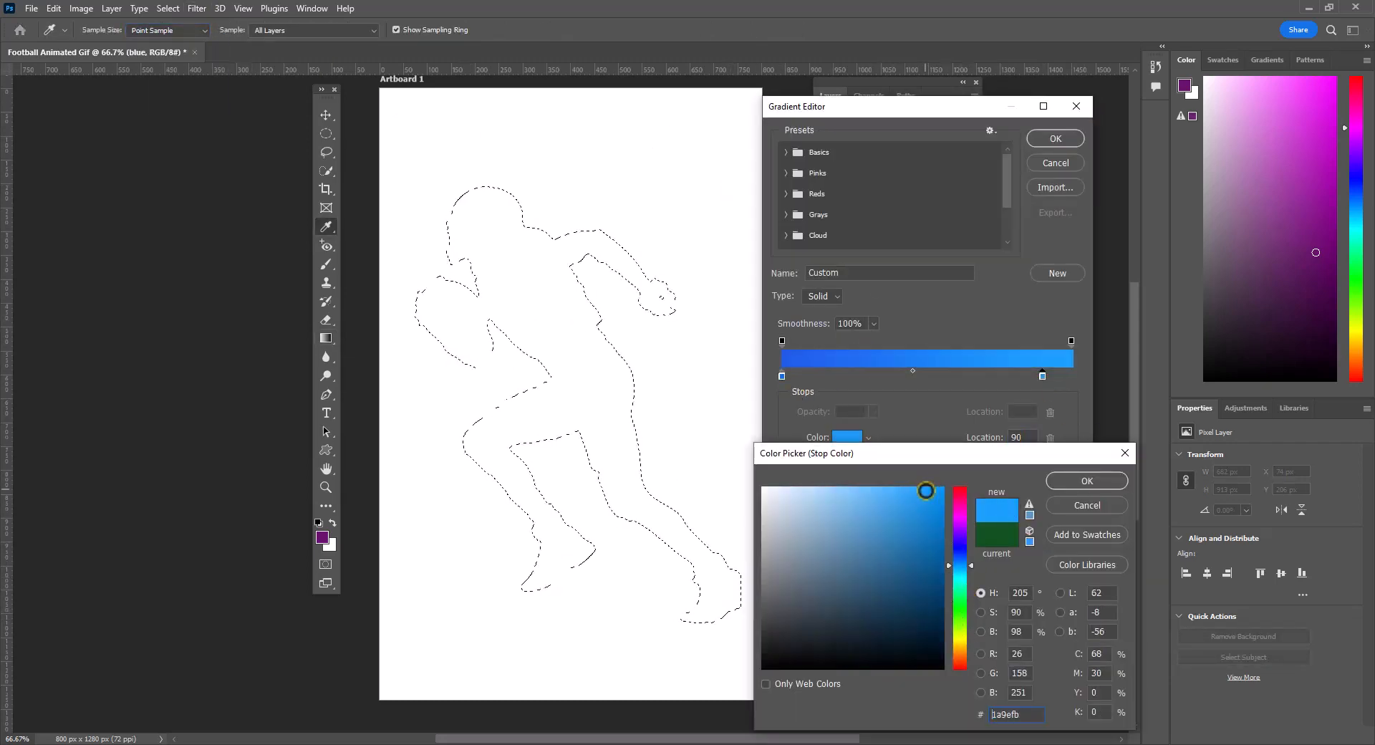
{"action": "left_click", "coordinate": [1087, 480]}
{"action": "left_click", "coordinate": [1056, 138]}
{"action": "left_click_drag", "start_coordinate": [468, 194], "coordinate": [831, 728]}
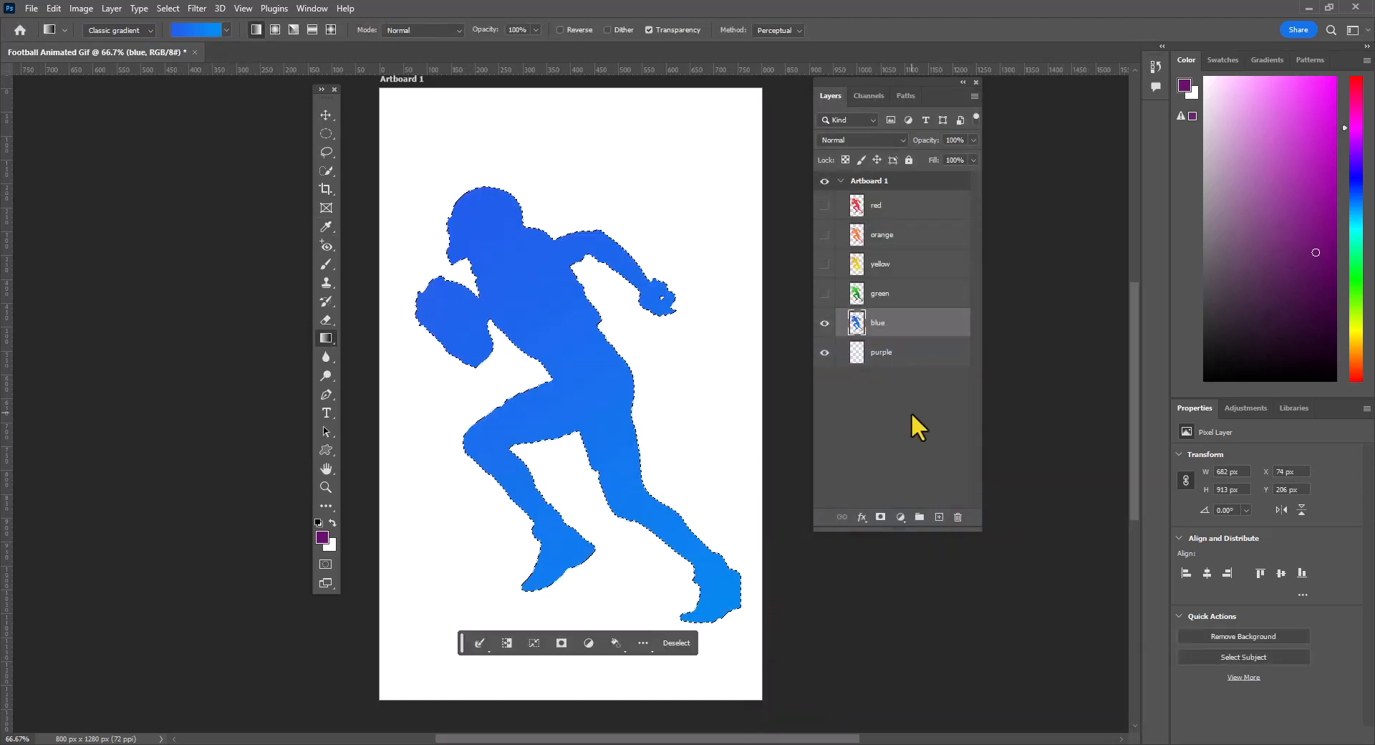
- Lighten the gradient's end stop to a pale blue and refill the player selection from the helmet to the rear foot
{"action": "left_click", "coordinate": [196, 30]}
{"action": "left_click", "coordinate": [1043, 375]}
{"action": "double_click", "coordinate": [1042, 375]}
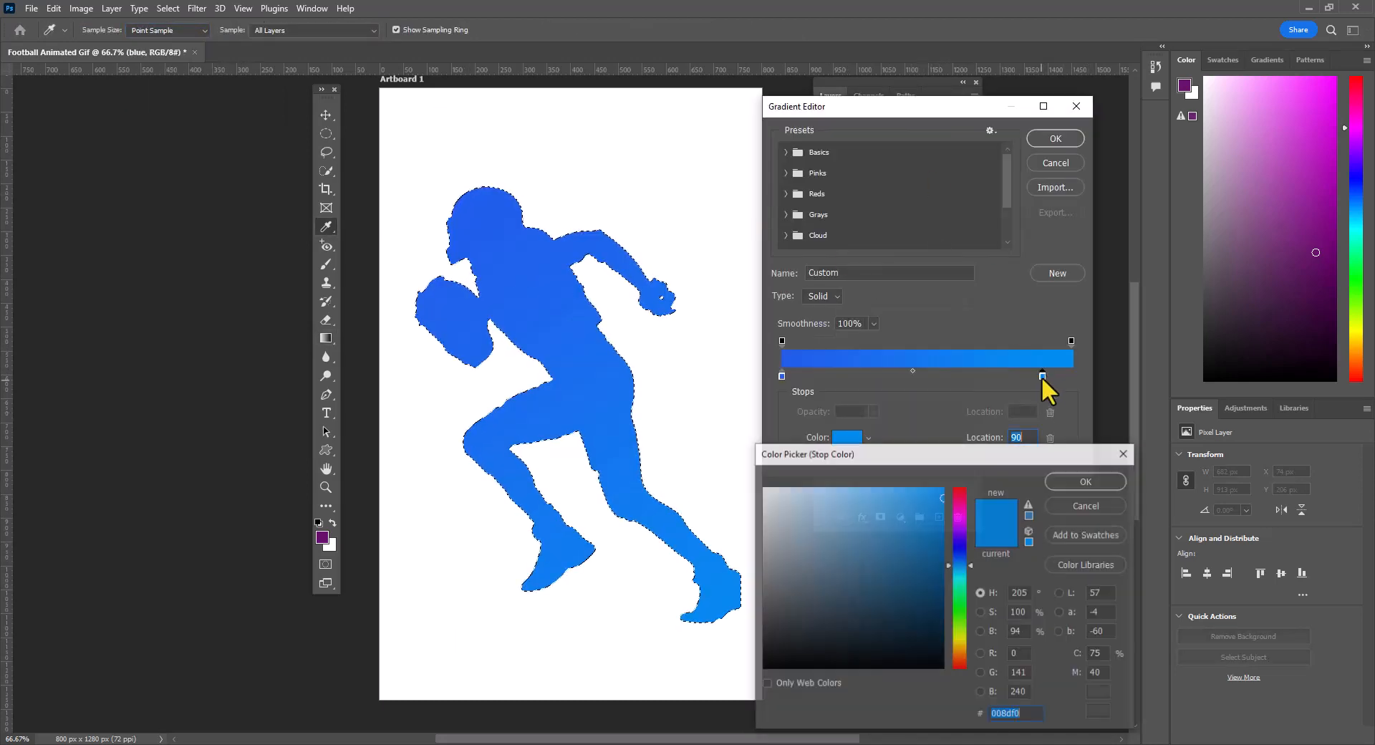
{"action": "left_click", "coordinate": [953, 514]}
{"action": "left_click", "coordinate": [1086, 481]}
{"action": "left_click", "coordinate": [1055, 138]}
{"action": "left_click_drag", "start_coordinate": [456, 202], "coordinate": [719, 547]}
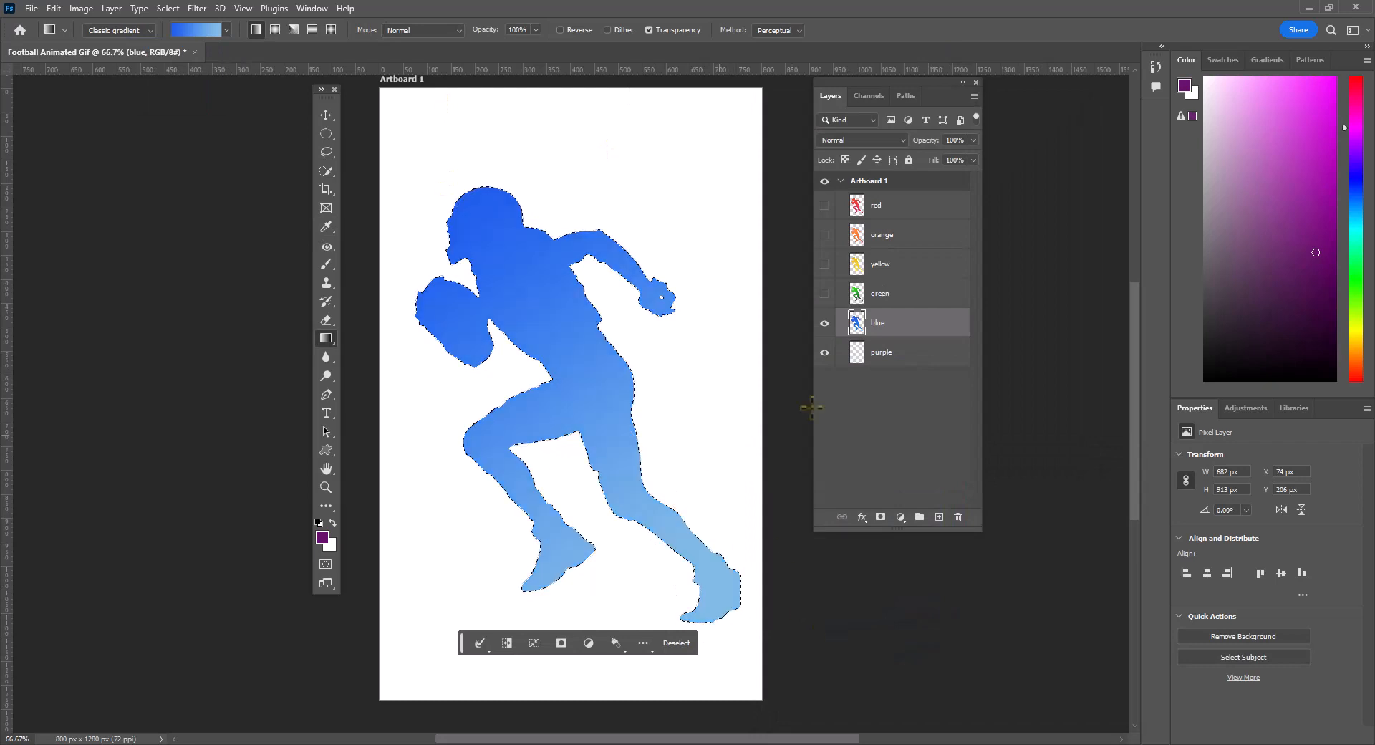
- Hide the blue layer, select the purple layer, and recolour the gradient's stops to run from dark purple to light purple
{"action": "left_click", "coordinate": [903, 352]}
{"action": "left_click", "coordinate": [824, 323]}
{"action": "left_click", "coordinate": [196, 29]}
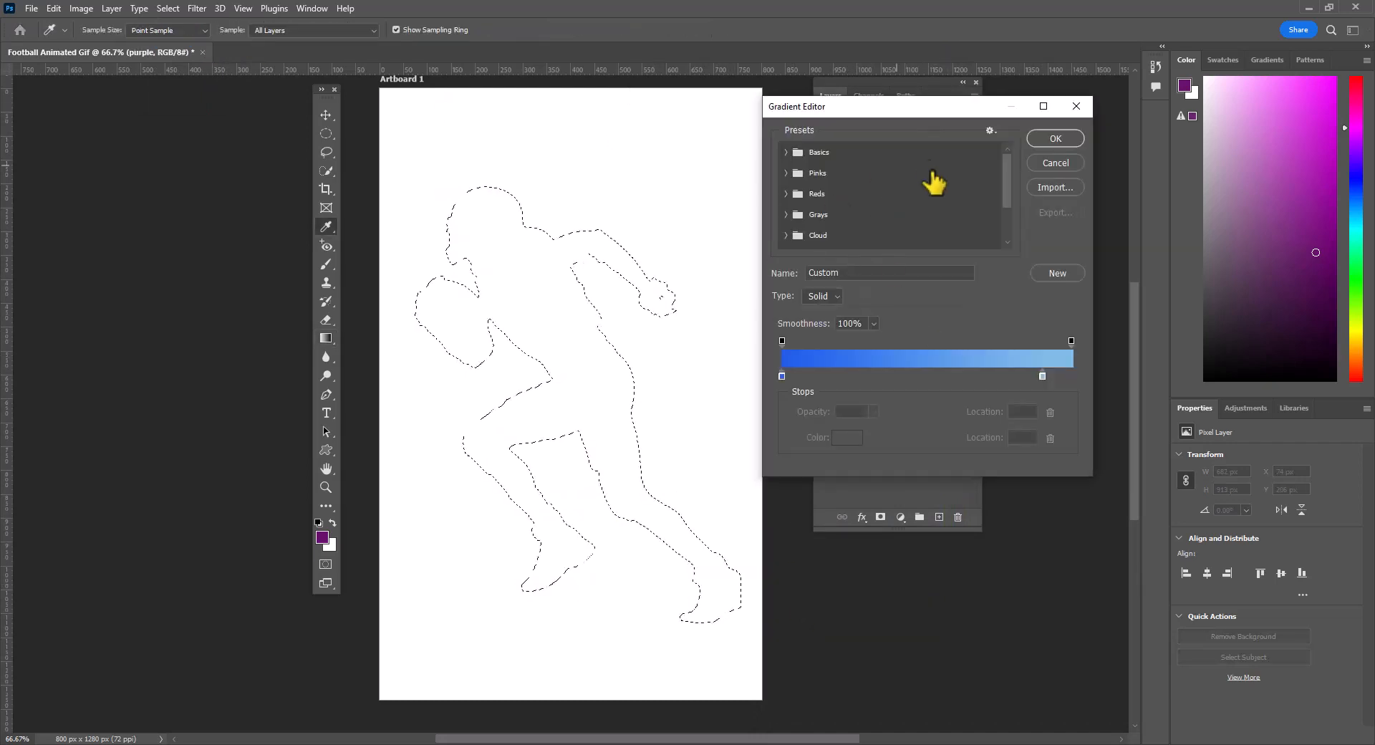
{"action": "double_click", "coordinate": [781, 375]}
{"action": "left_click_drag", "start_coordinate": [958, 559], "coordinate": [959, 526]}
{"action": "left_click", "coordinate": [1086, 480]}
{"action": "double_click", "coordinate": [1043, 375]}
{"action": "left_click", "coordinate": [1103, 486]}
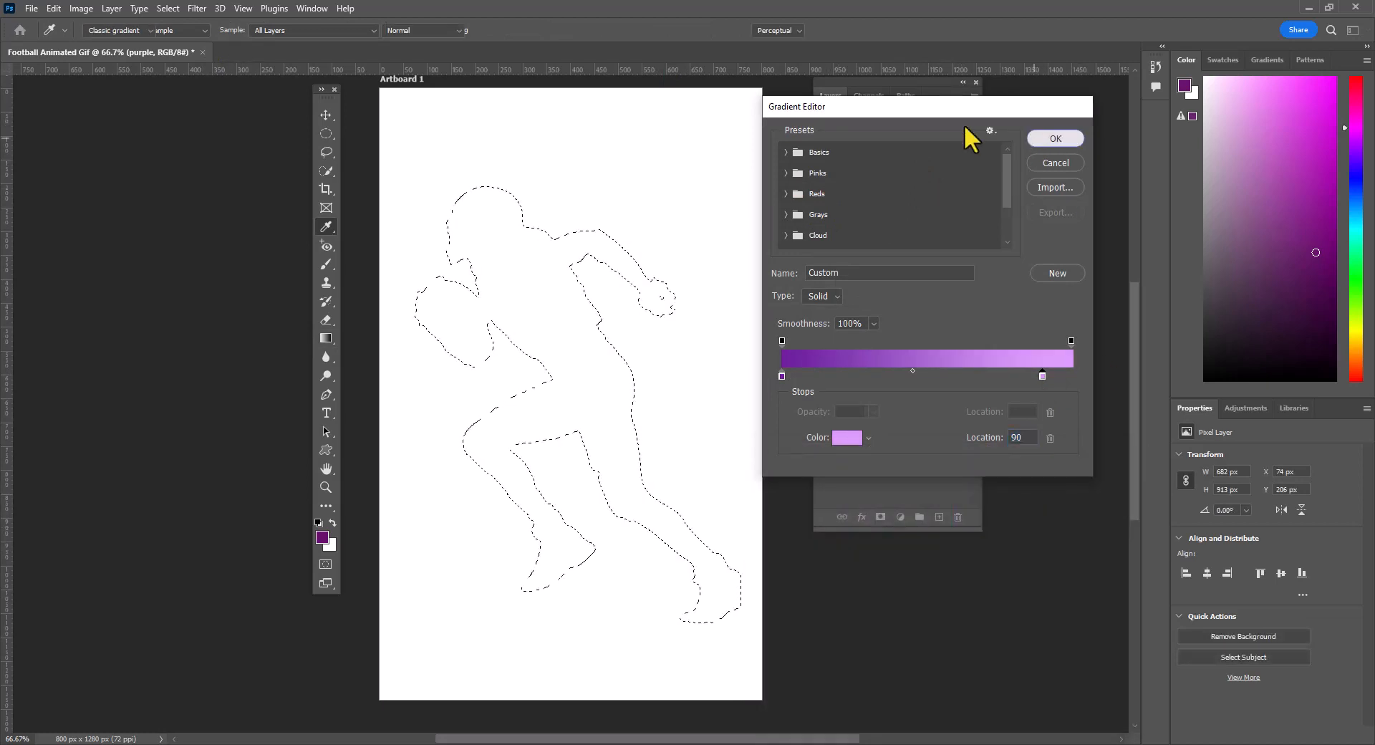
- Fill the player selection on the purple layer with the purple gradient diagonally from helmet to rear foot, and deselect it
{"action": "left_click", "coordinate": [1056, 139]}
{"action": "left_click_drag", "start_coordinate": [454, 184], "coordinate": [743, 663]}
{"action": "key", "text": "v"}
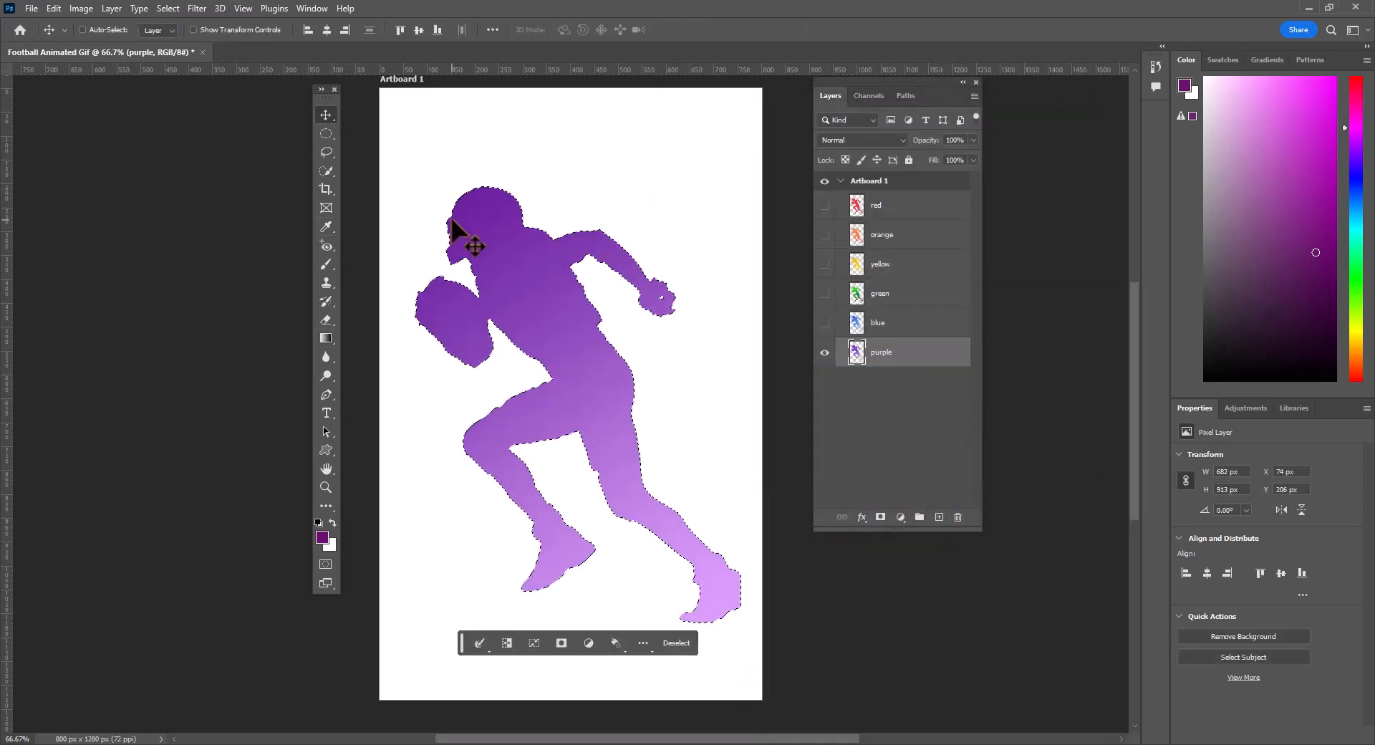
{"action": "key", "text": "ctrl+d"}
- Add a 5 px outside stroke in pale yellow f5dd9c to the purple layer
{"action": "left_click", "coordinate": [862, 517]}
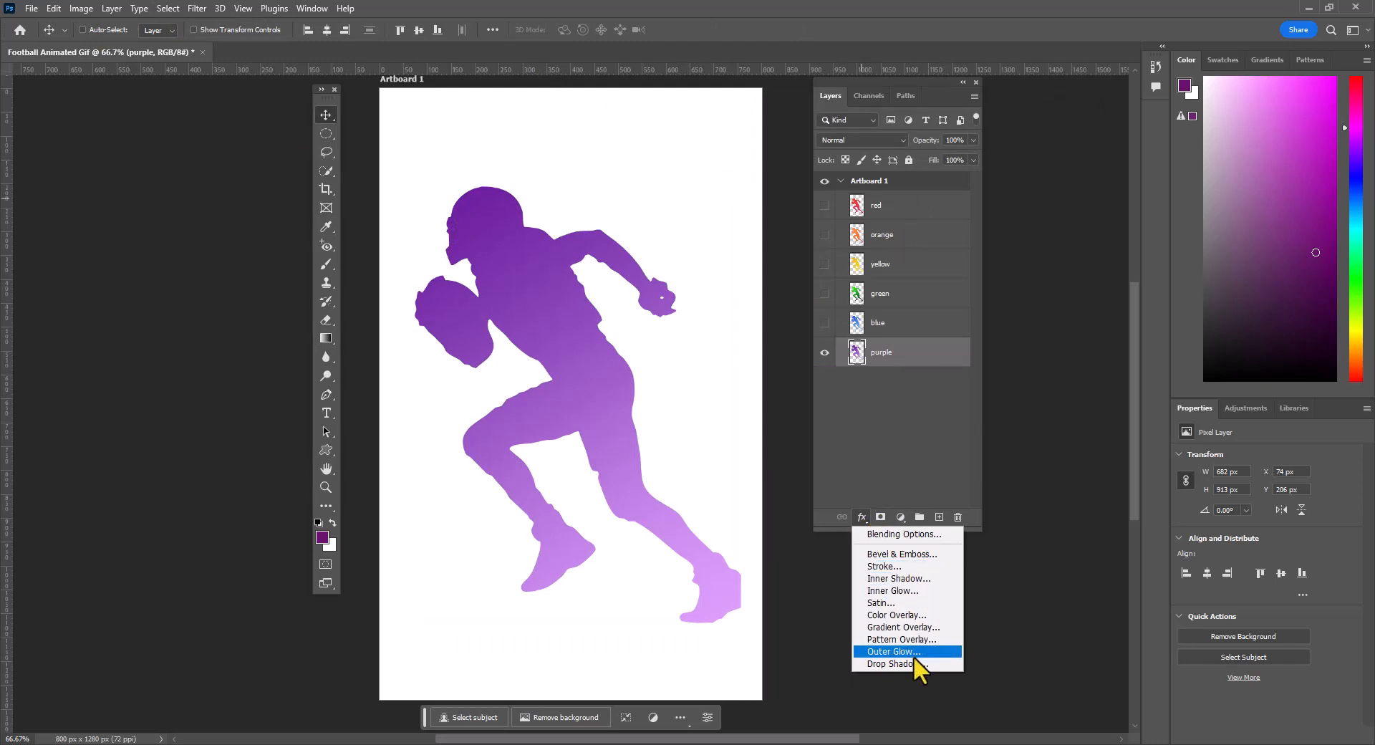
{"action": "left_click", "coordinate": [910, 566]}
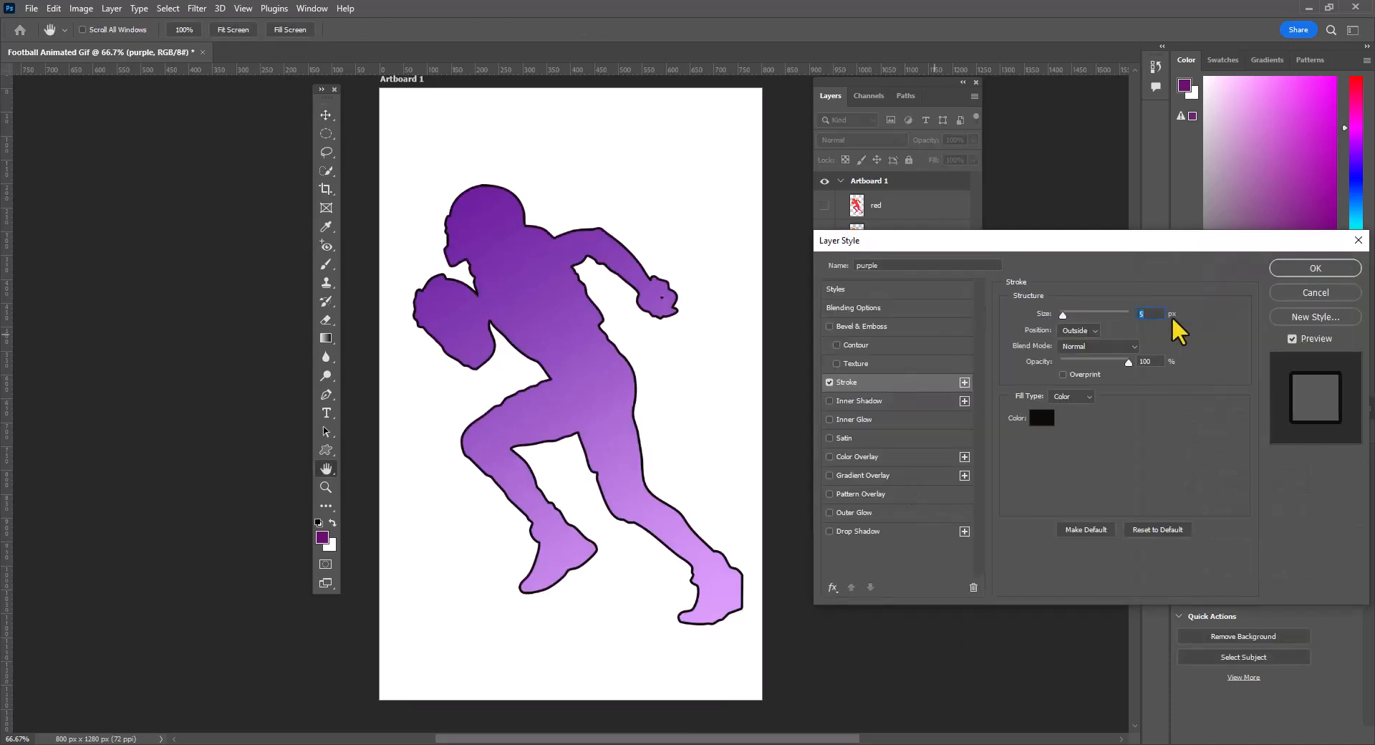
{"action": "left_click", "coordinate": [1042, 418]}
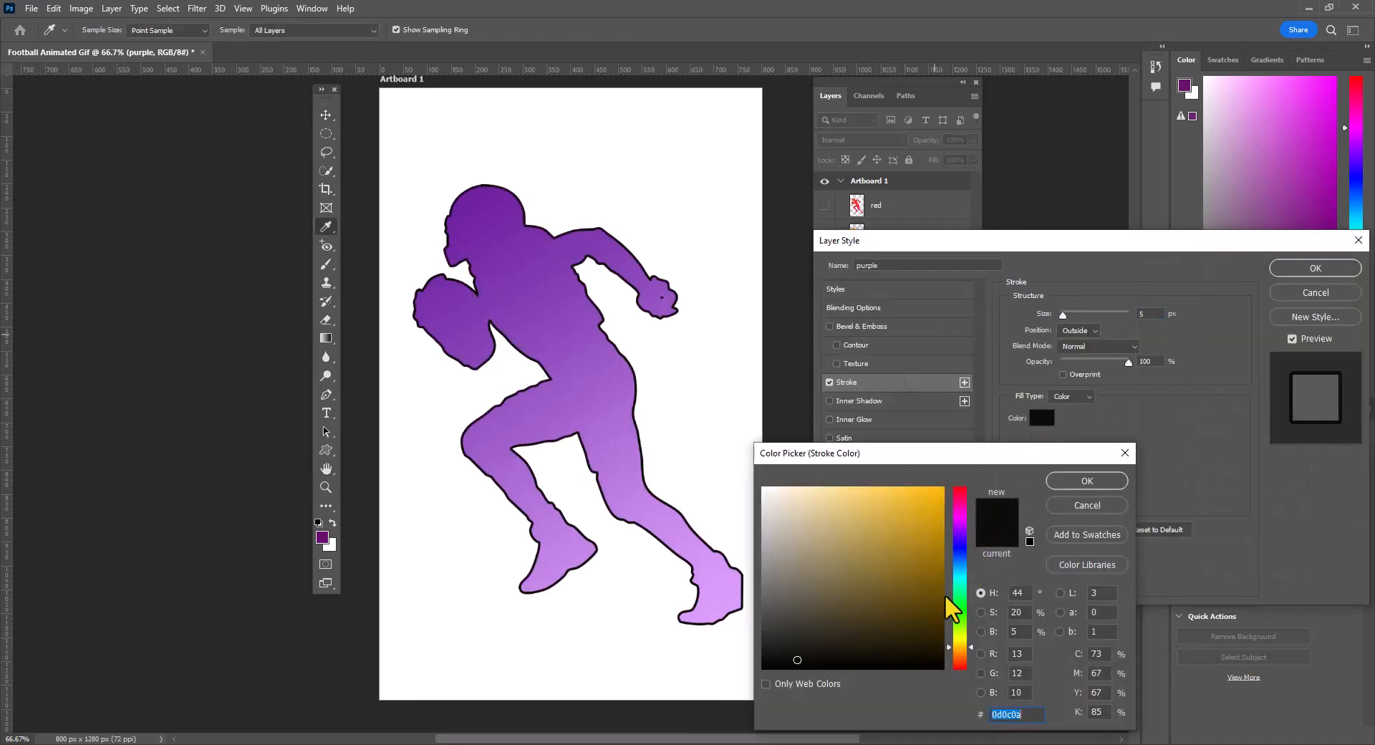
{"action": "left_click", "coordinate": [828, 494]}
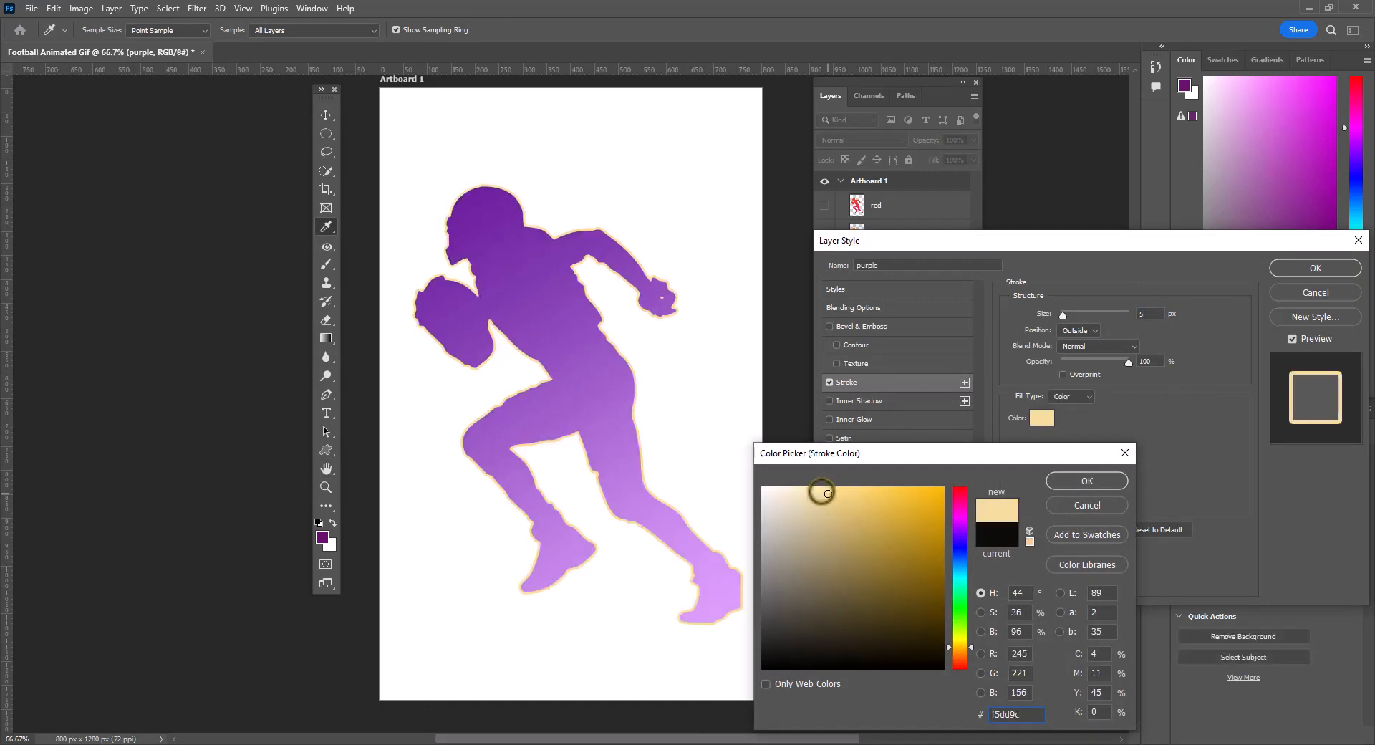
{"action": "left_click", "coordinate": [1078, 482]}
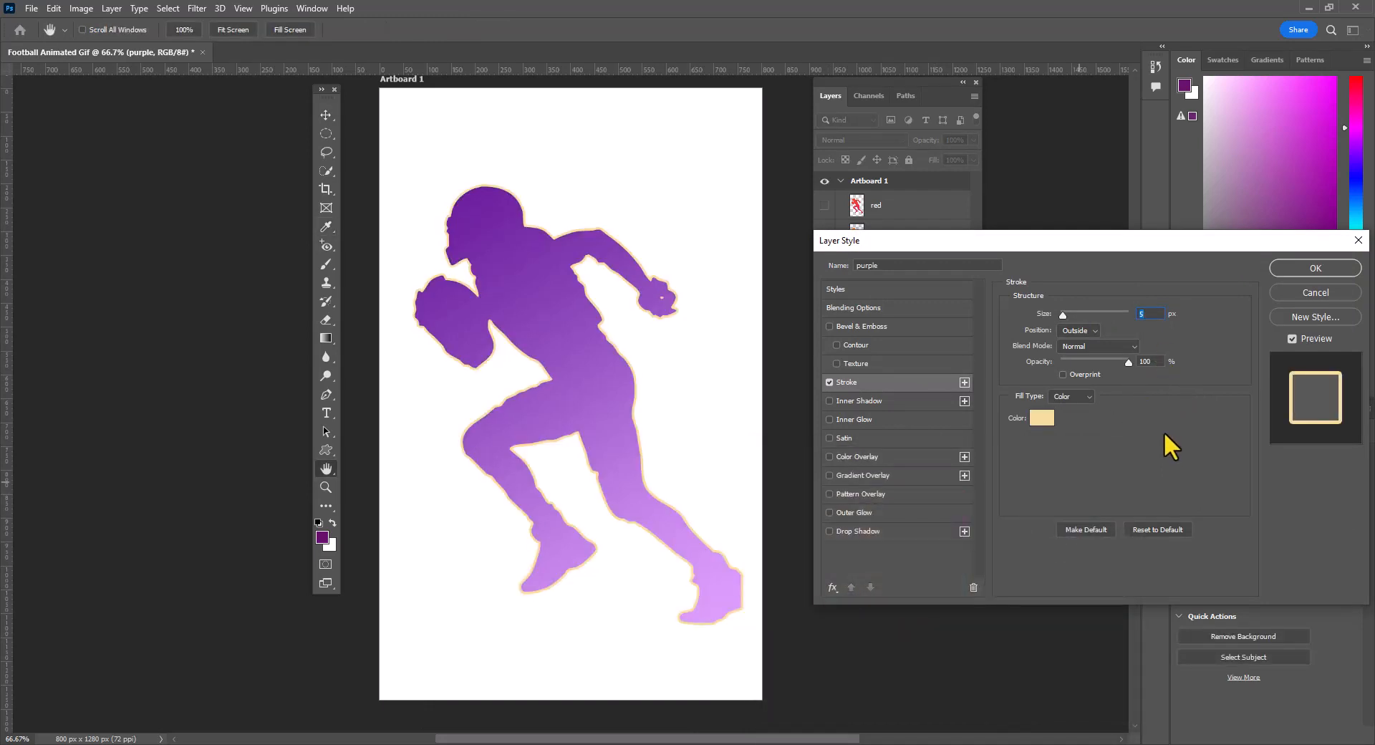
{"action": "left_click", "coordinate": [1310, 268]}
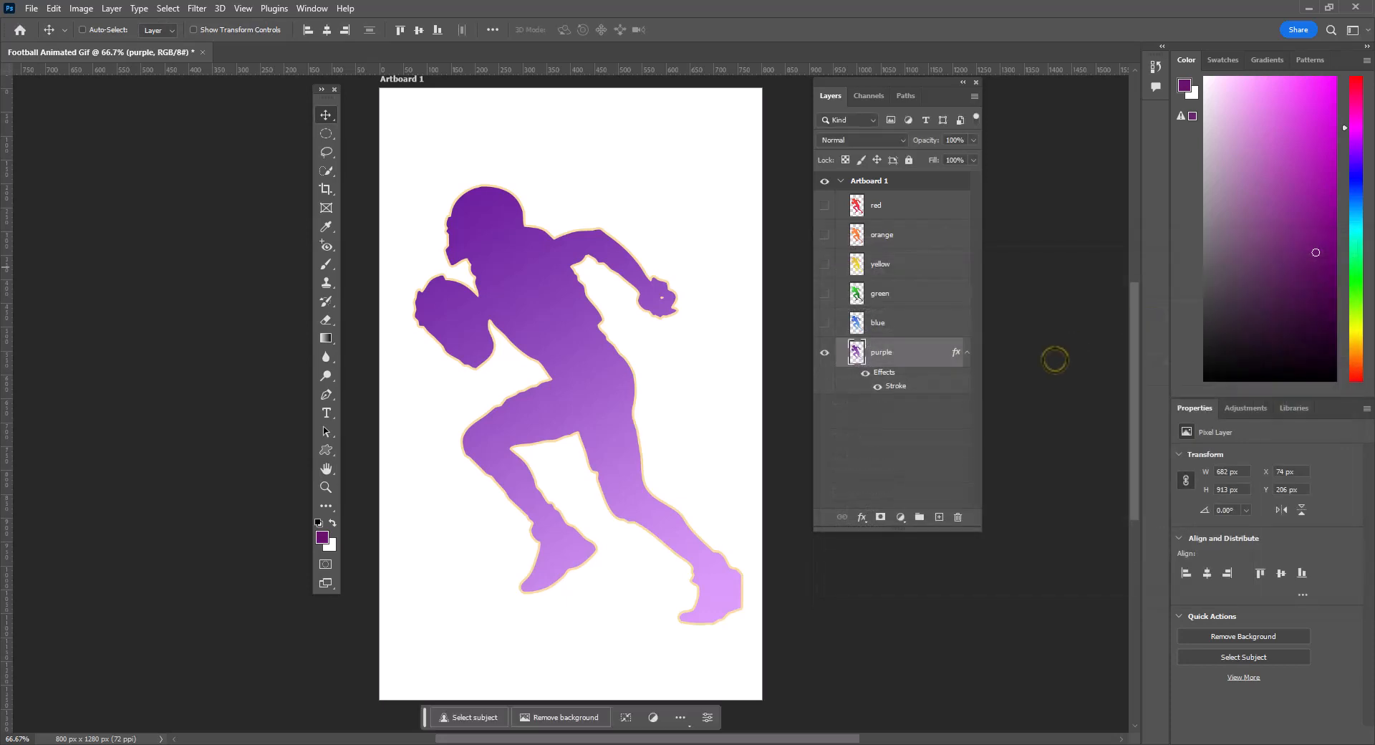
- Copy the purple layer's style onto the blue, green, yellow, orange and red layers, and make all the layers visible
{"action": "right_click", "coordinate": [925, 358]}
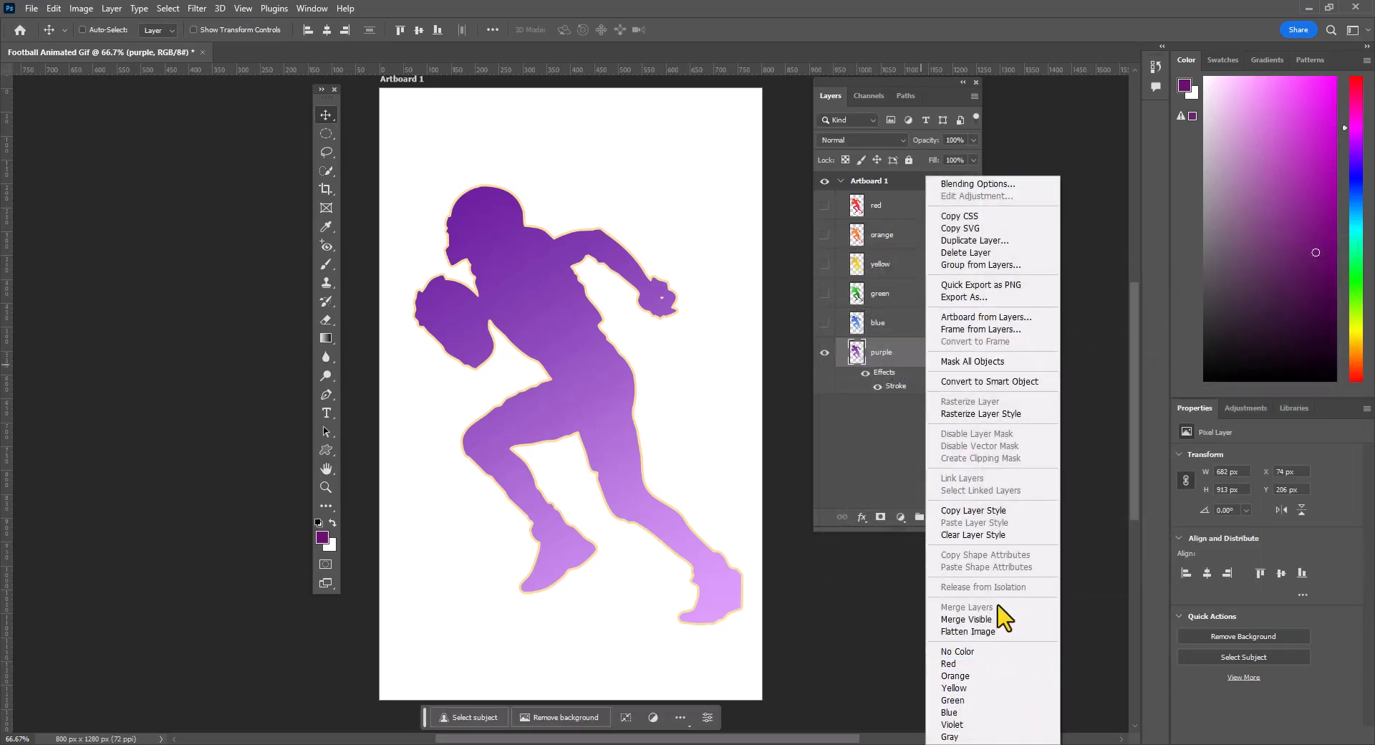
{"action": "left_click", "coordinate": [974, 511]}
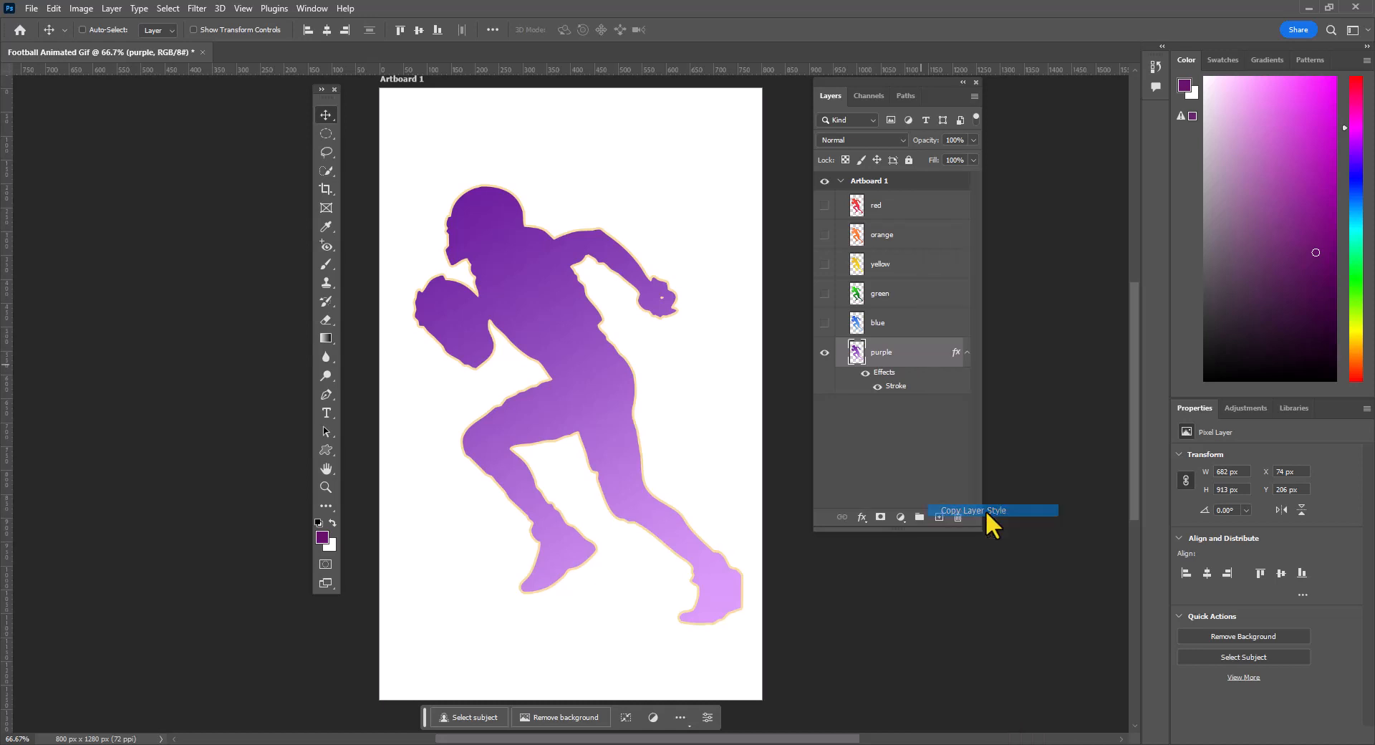
{"action": "left_click", "coordinate": [927, 333]}
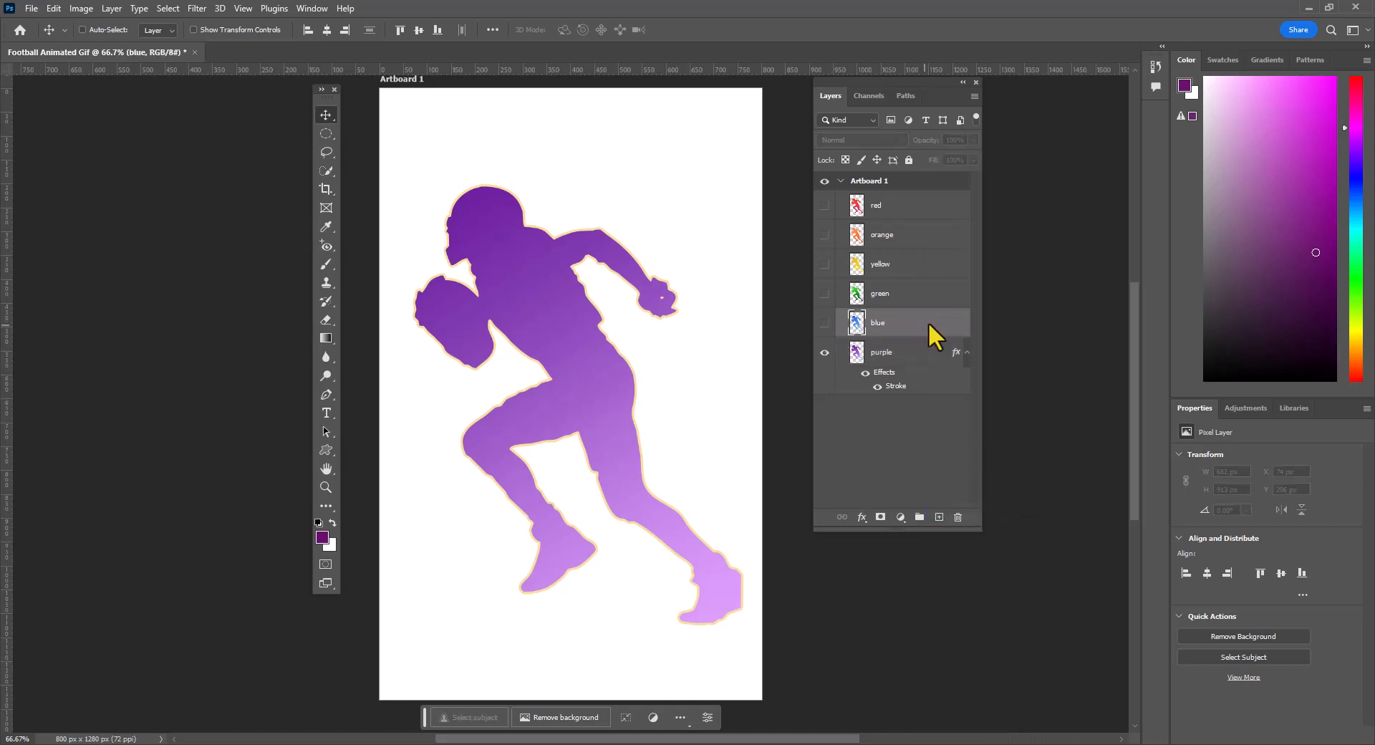
{"action": "right_click", "coordinate": [928, 320]}
{"action": "left_click", "coordinate": [1009, 522]}
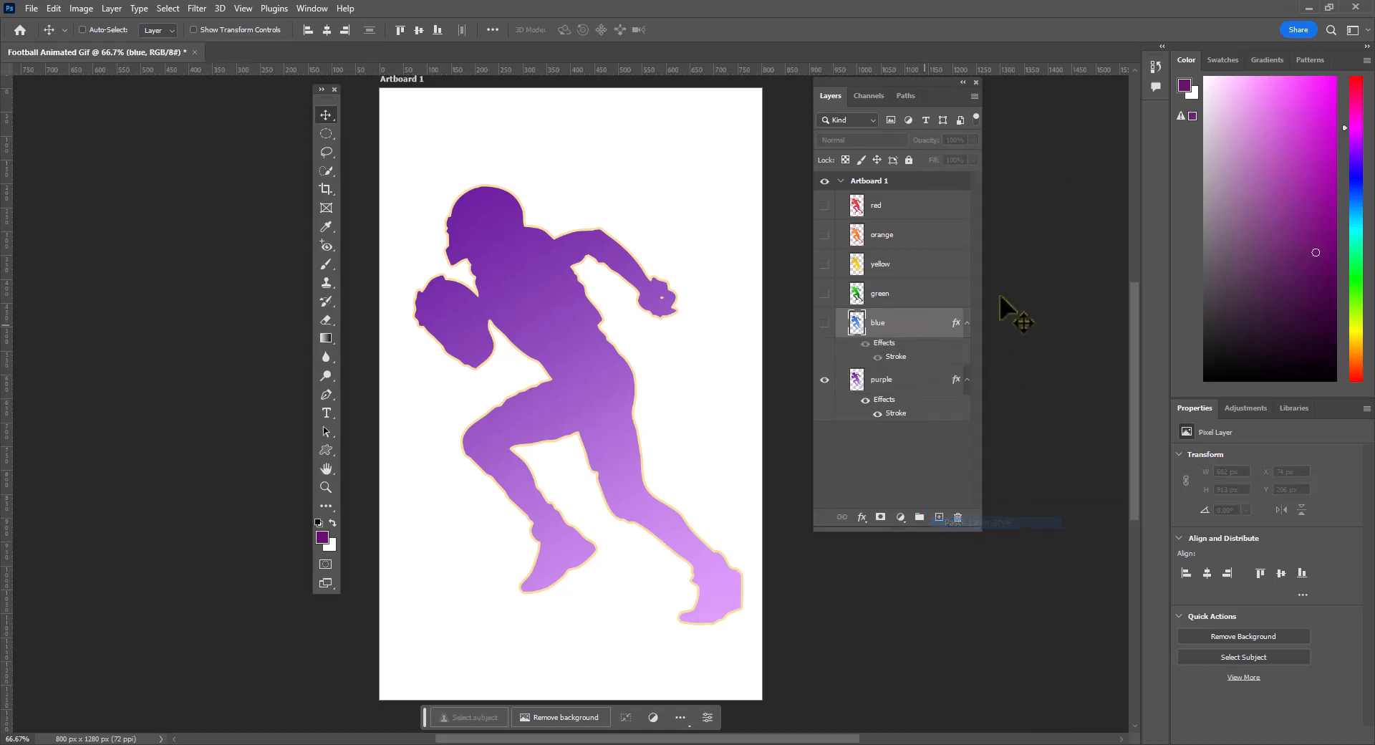
{"action": "right_click", "coordinate": [925, 302]}
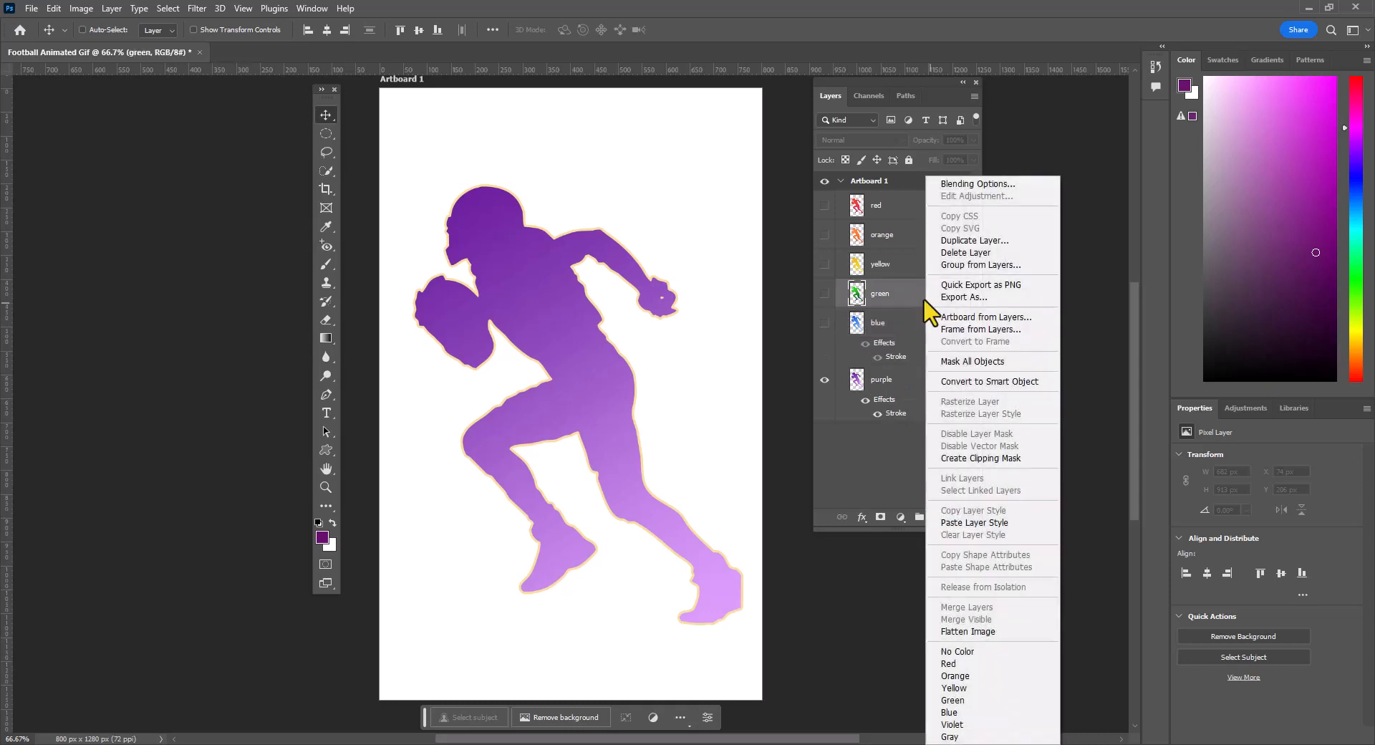
{"action": "left_click", "coordinate": [984, 522]}
{"action": "left_click", "coordinate": [932, 243]}
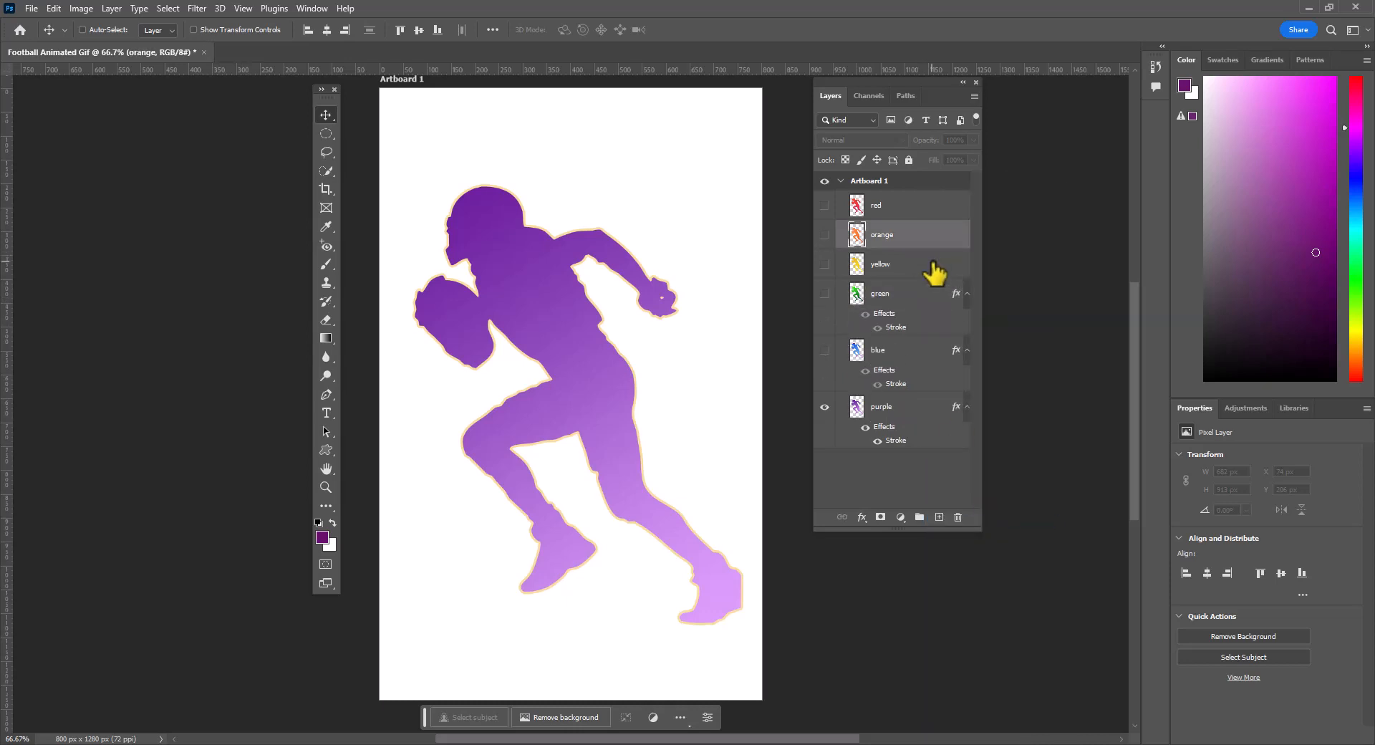
{"action": "right_click", "coordinate": [933, 270]}
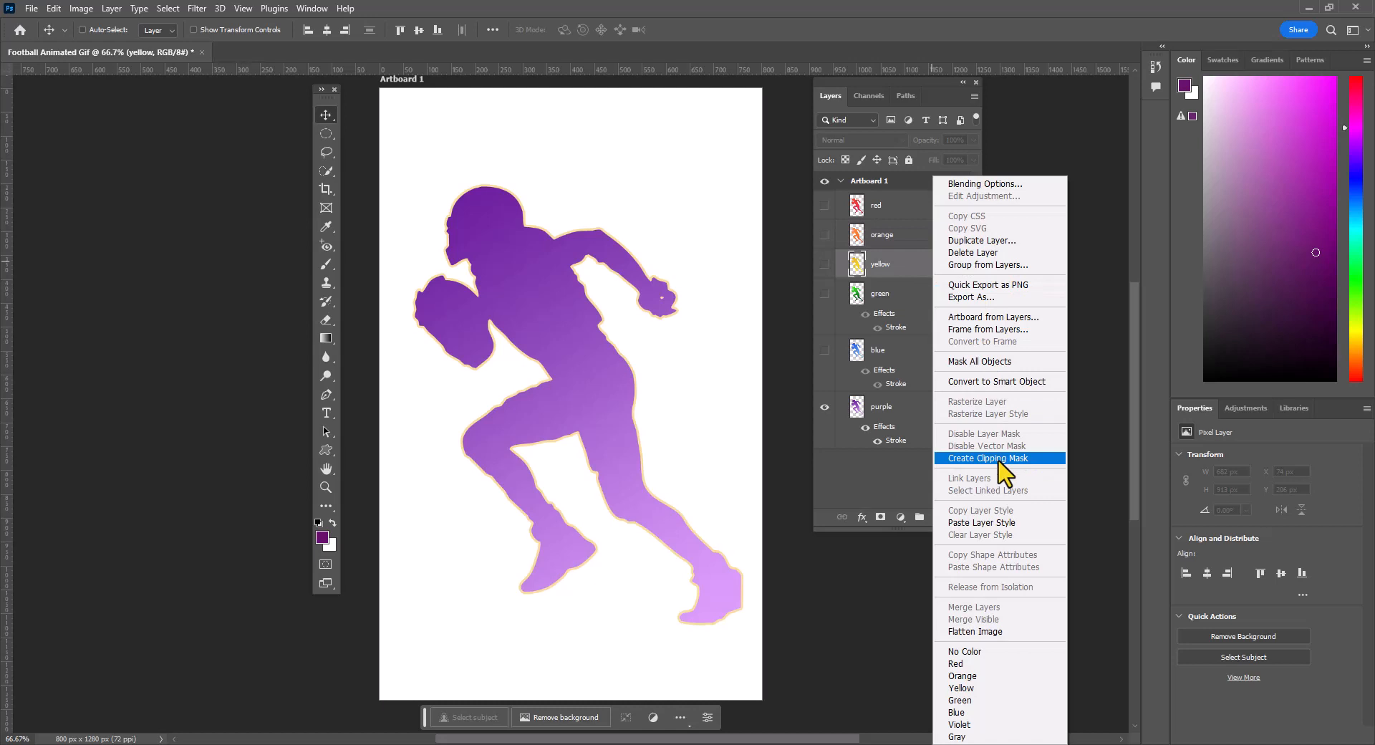
{"action": "left_click", "coordinate": [1009, 522]}
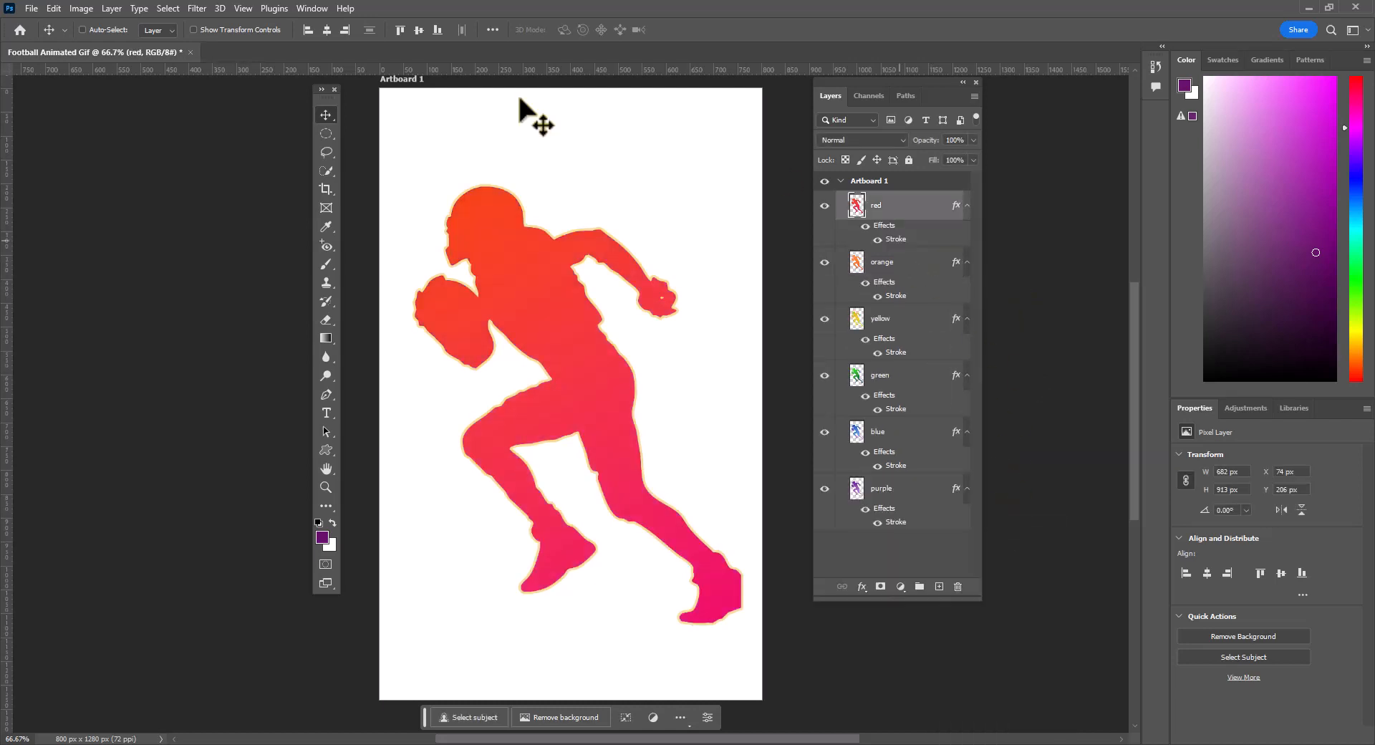
- Create a frame animation in the Timeline with frames made from the layers, and preview its playback
{"action": "left_click", "coordinate": [313, 9]}
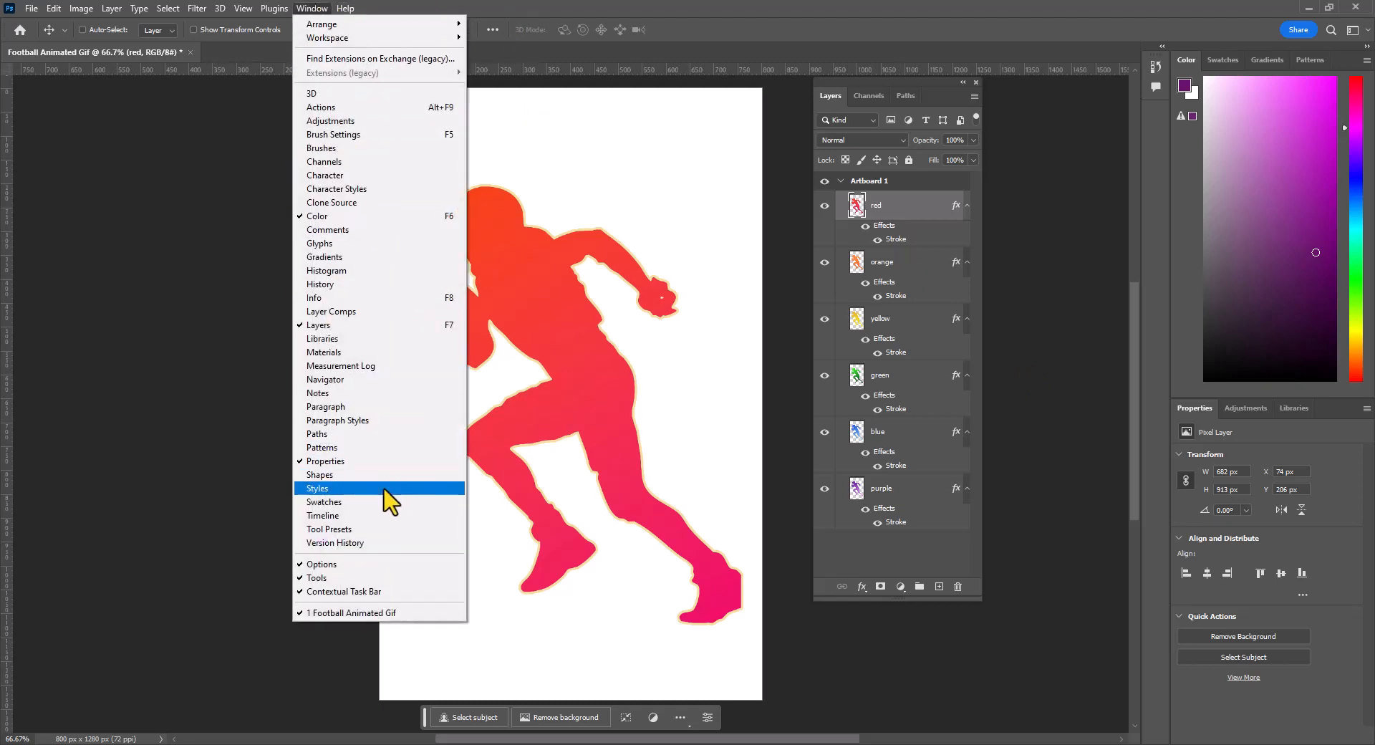
{"action": "left_click", "coordinate": [384, 515]}
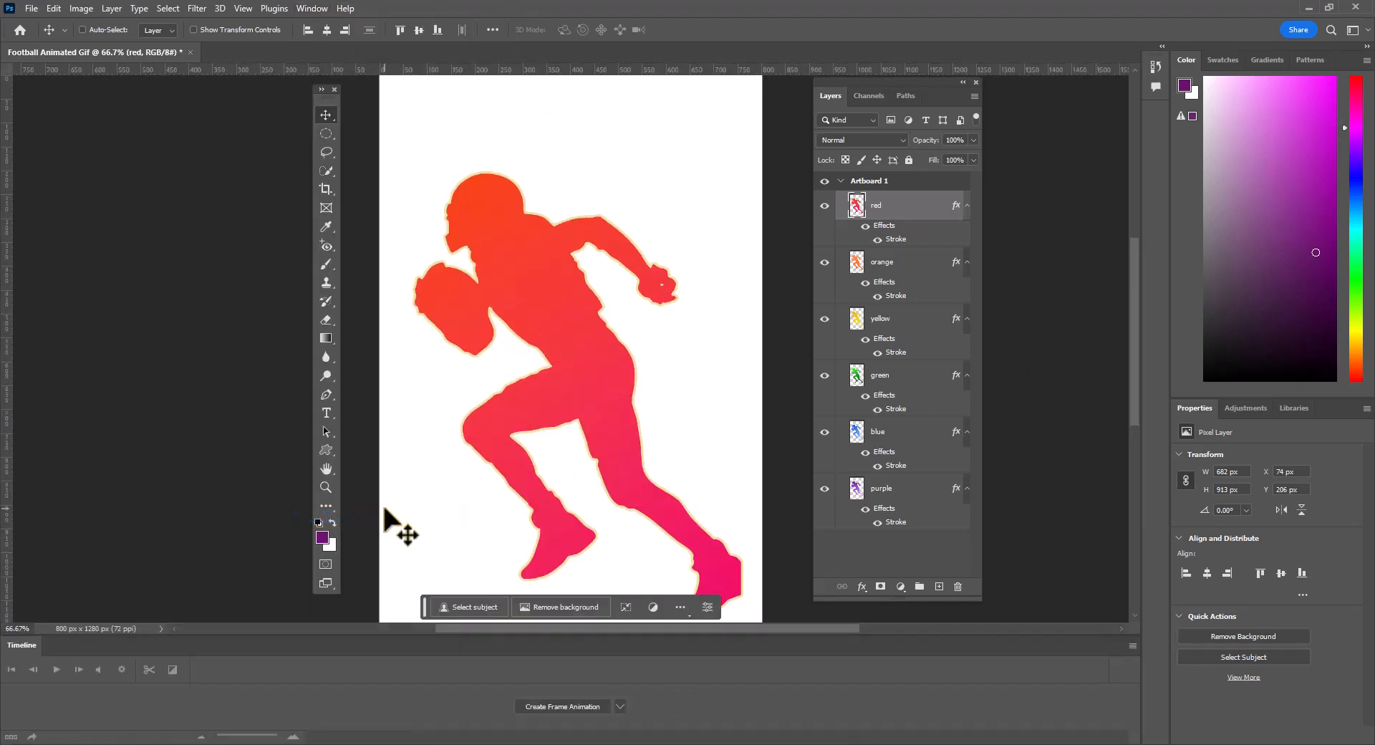
{"action": "left_click", "coordinate": [576, 709]}
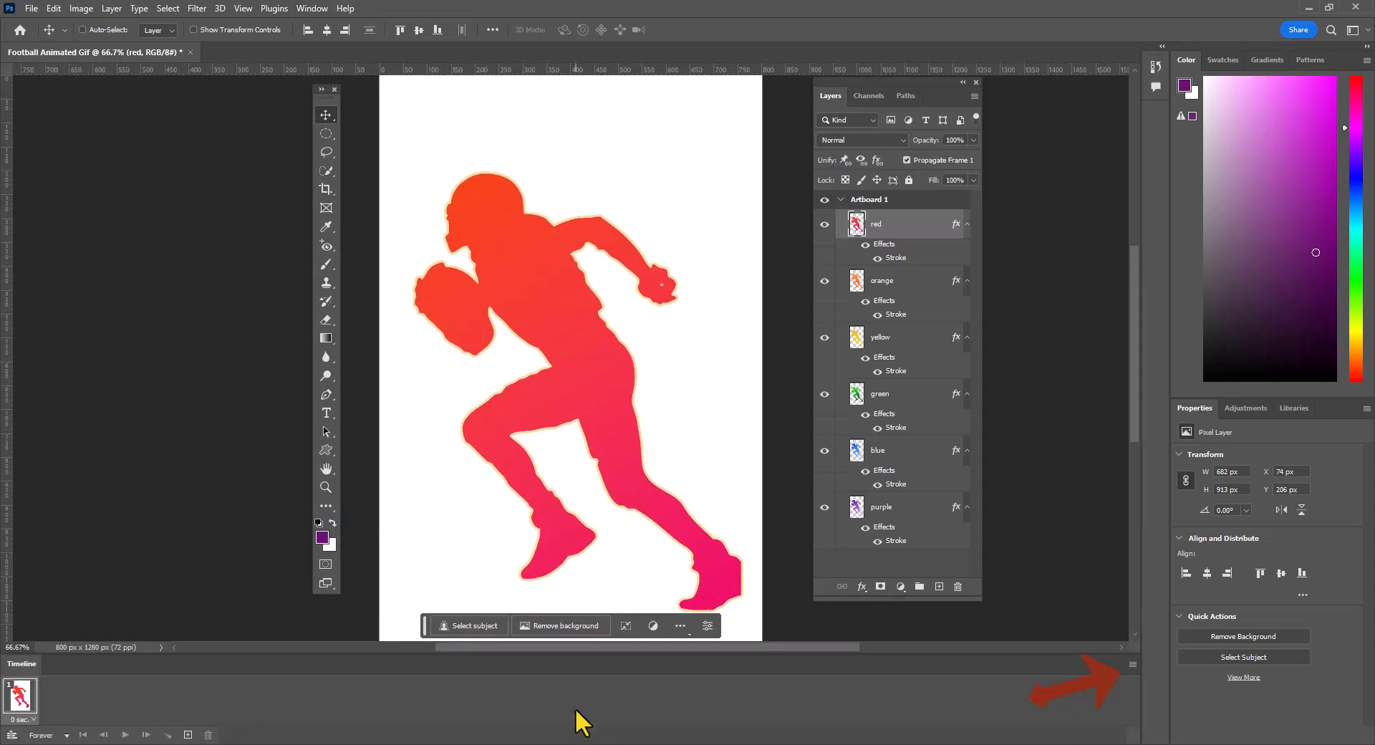
{"action": "left_click", "coordinate": [1132, 666]}
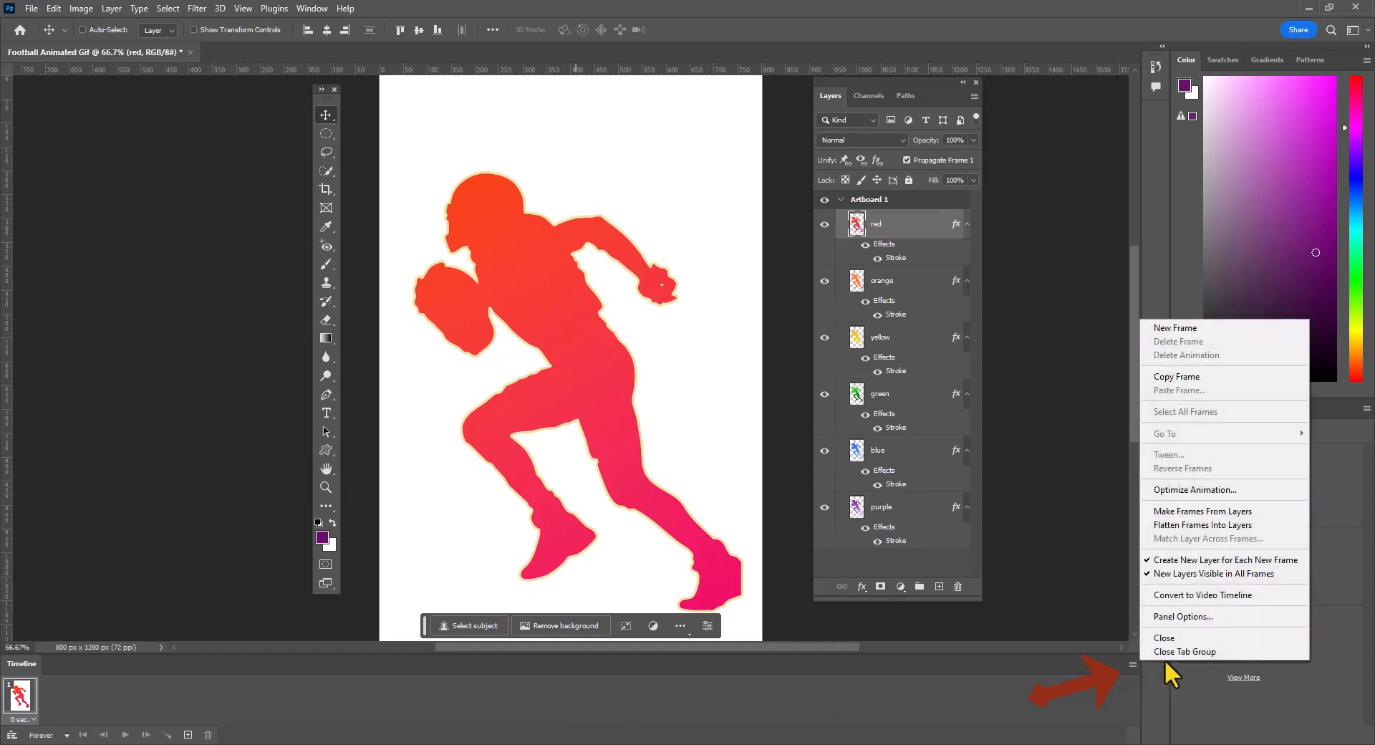
{"action": "left_click", "coordinate": [1218, 511]}
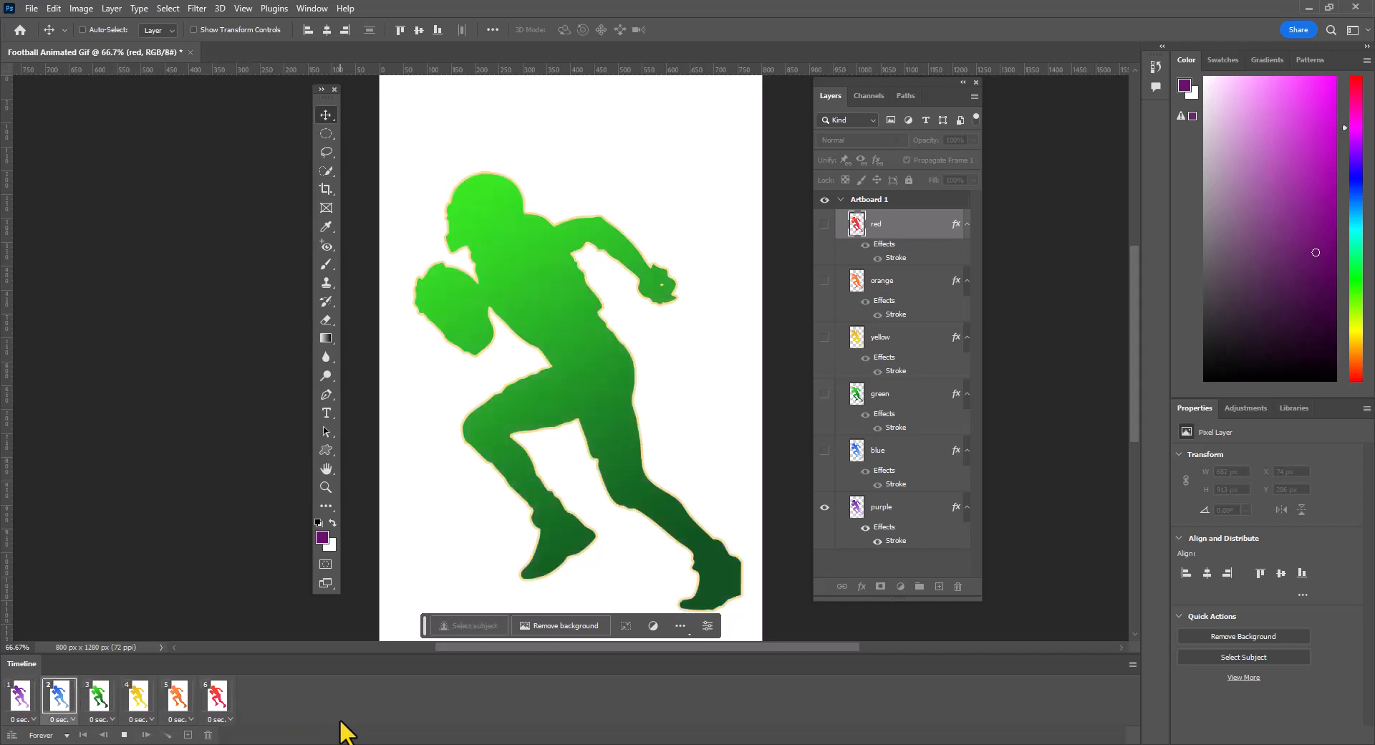
{"action": "left_click", "coordinate": [124, 734]}
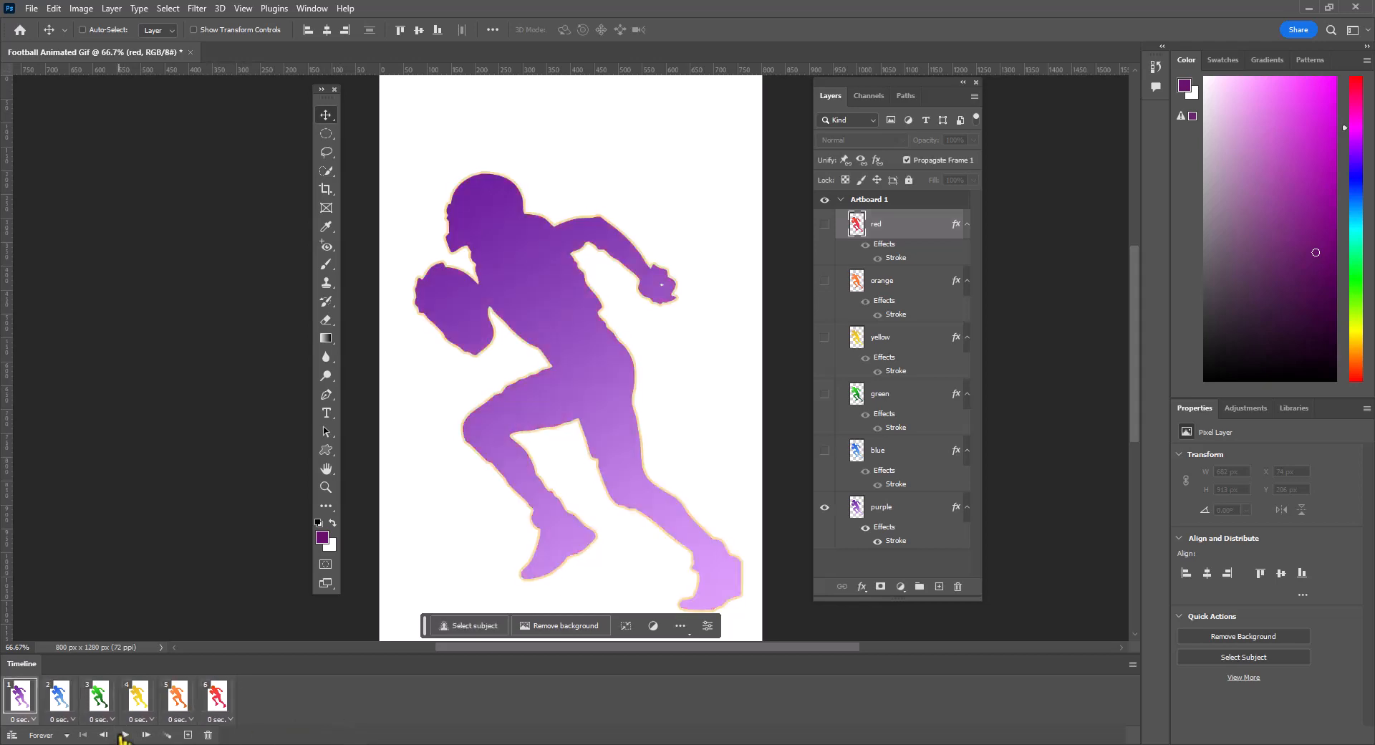
- Set the delay of all six animation frames to 0.2 seconds and preview the playback
{"action": "left_click", "coordinate": [33, 717]}
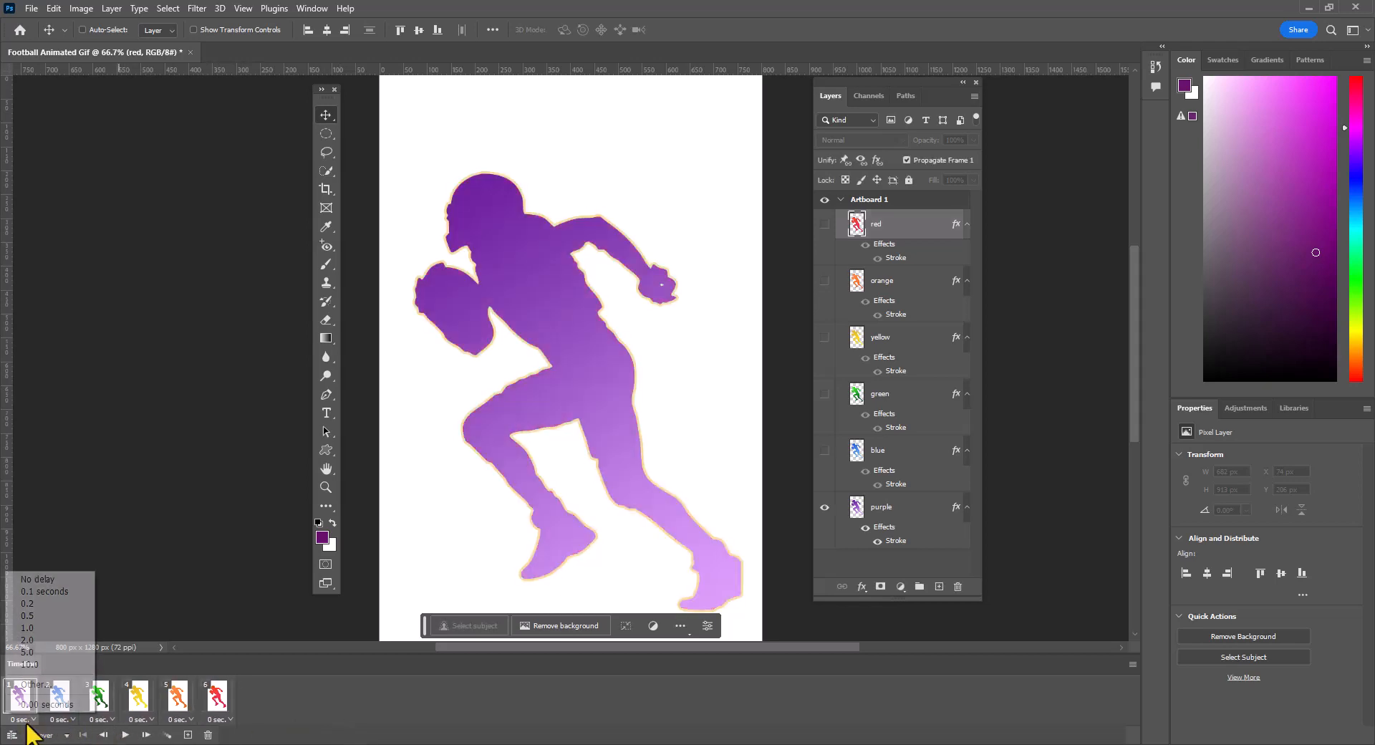
{"action": "left_click", "coordinate": [49, 604]}
{"action": "left_click", "coordinate": [63, 718]}
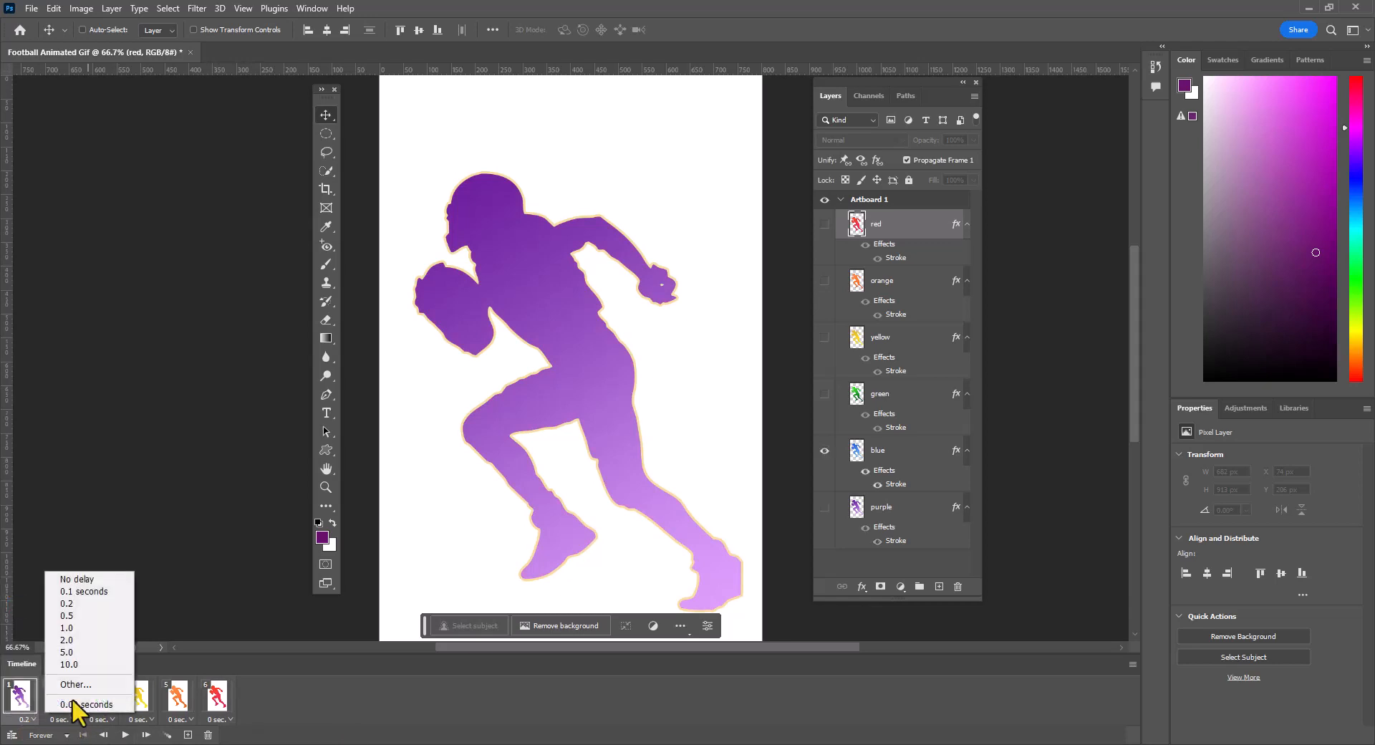
{"action": "left_click", "coordinate": [72, 603]}
{"action": "left_click", "coordinate": [103, 718]}
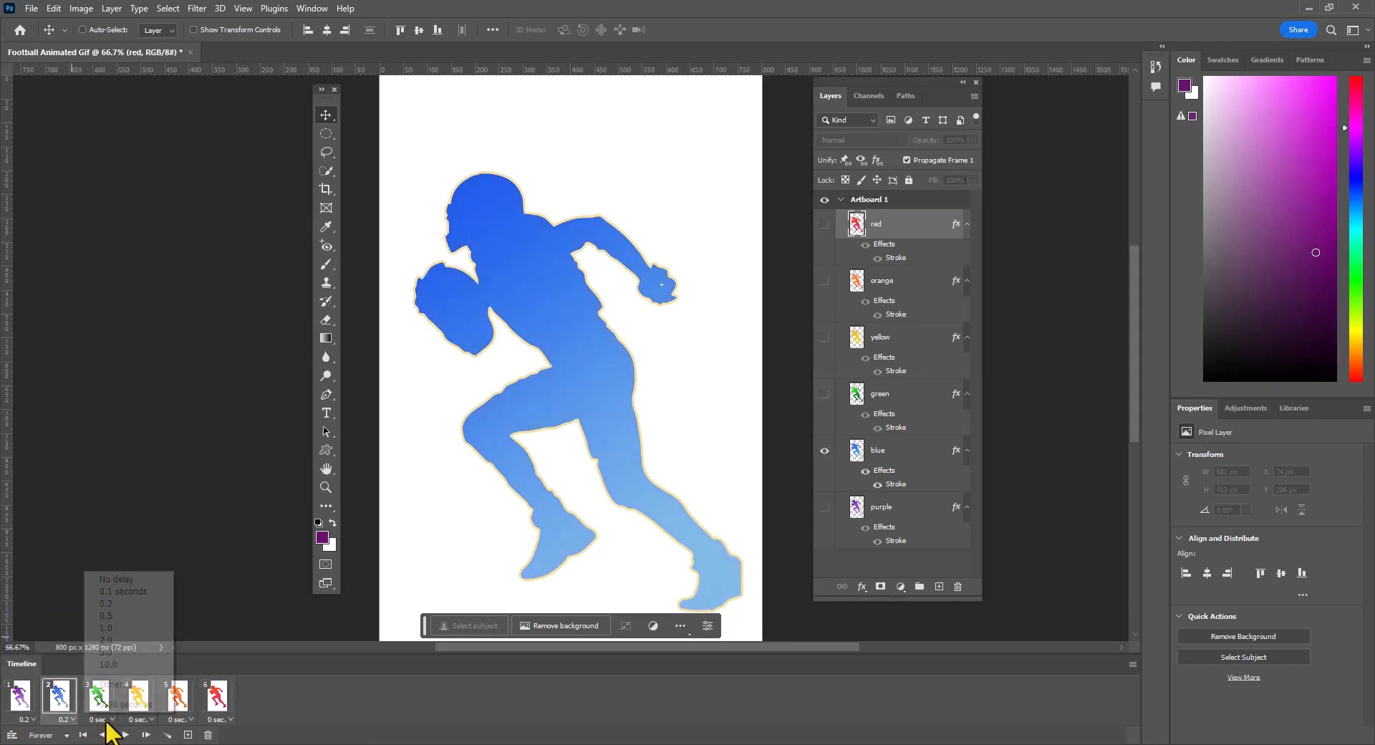
{"action": "left_click", "coordinate": [107, 604]}
{"action": "left_click", "coordinate": [138, 718]}
{"action": "left_click", "coordinate": [188, 732]}
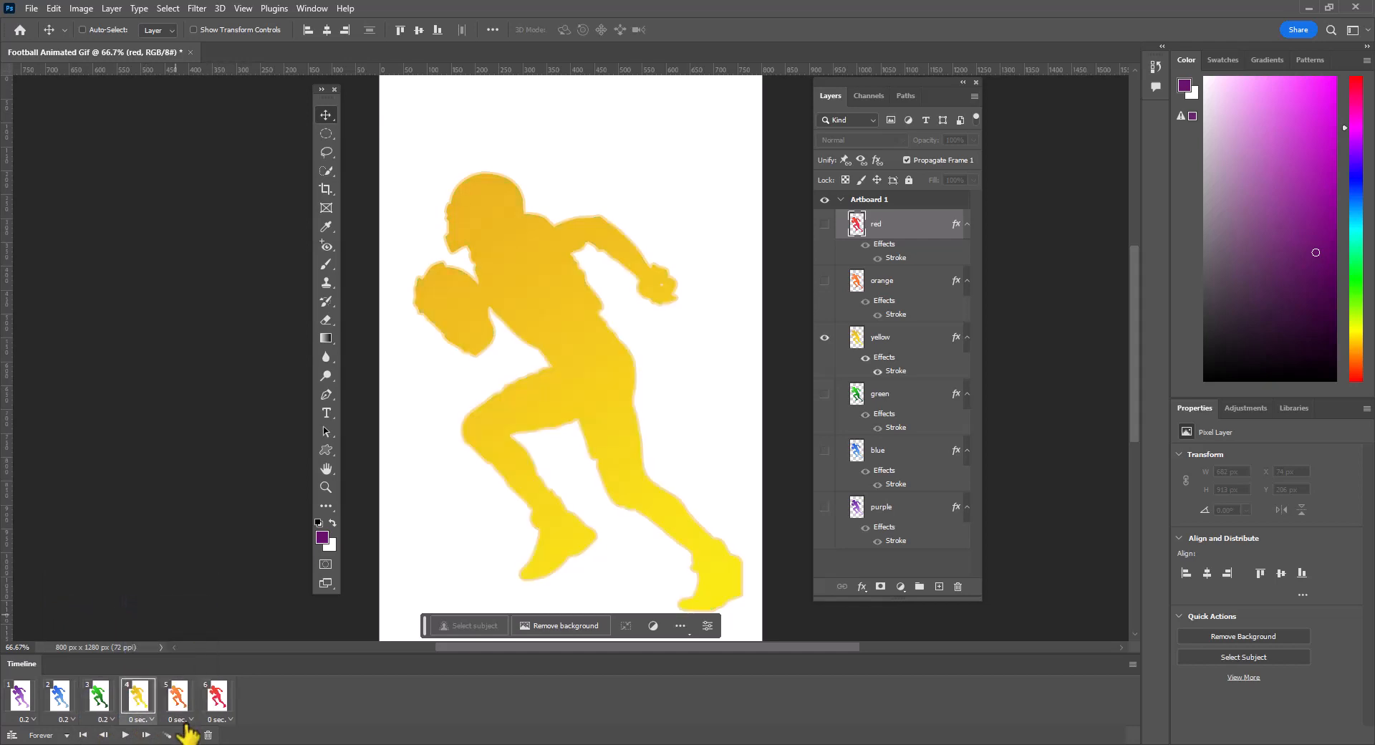
{"action": "left_click", "coordinate": [181, 718]}
{"action": "left_click", "coordinate": [185, 606]}
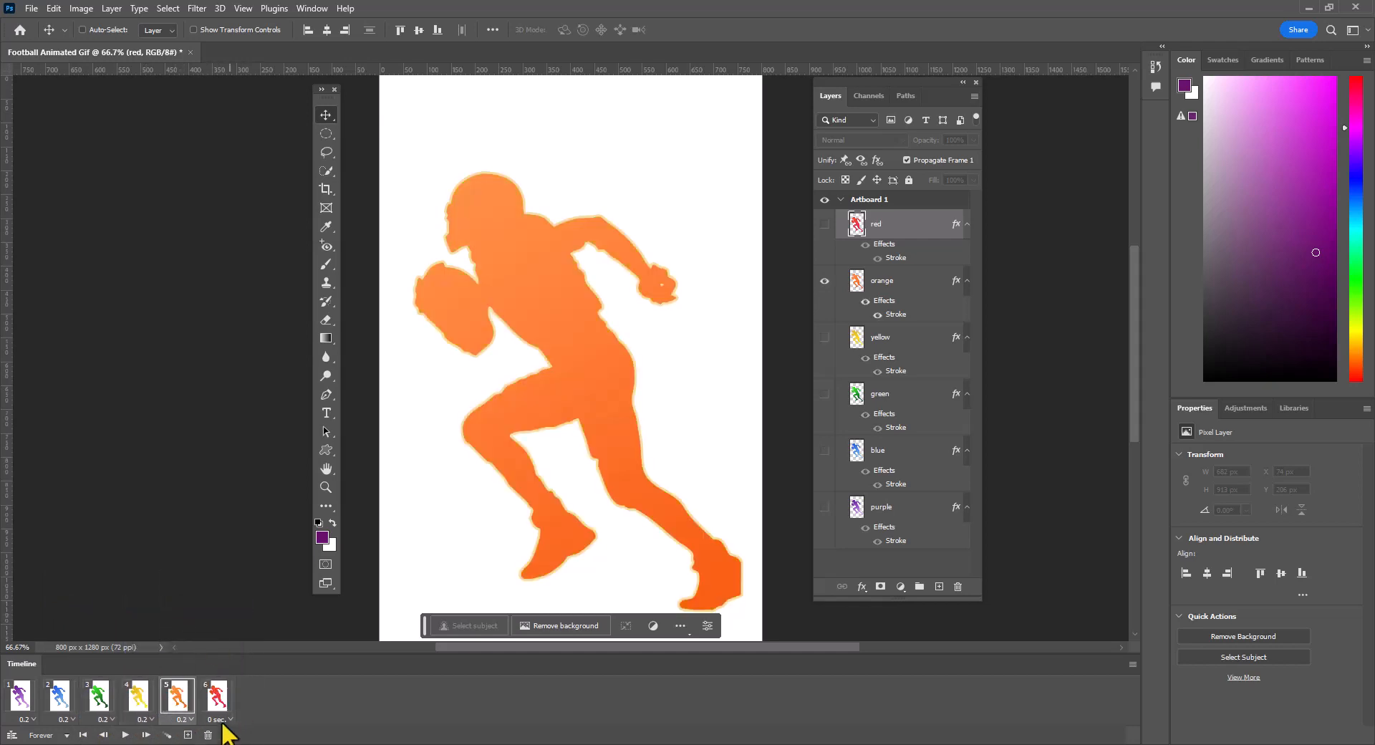
{"action": "left_click", "coordinate": [226, 719]}
{"action": "left_click", "coordinate": [239, 606]}
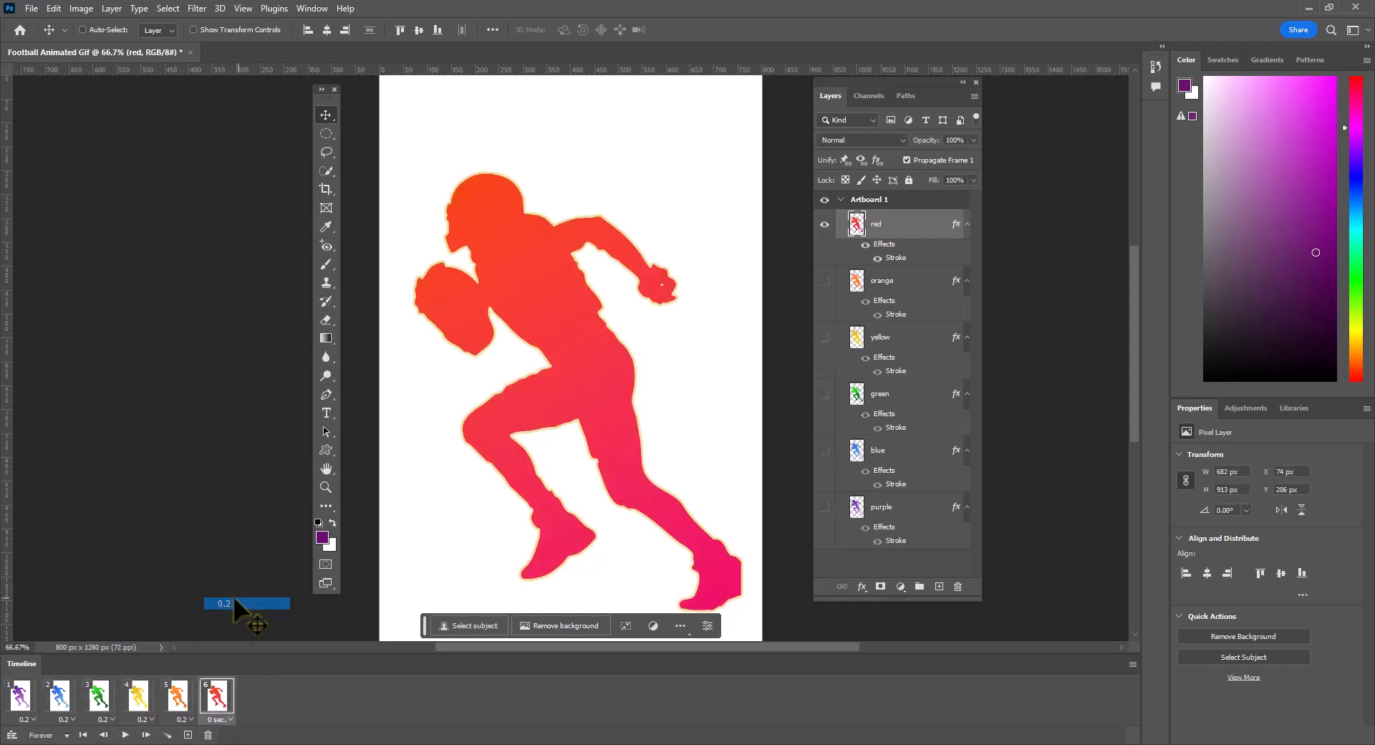
{"action": "left_click", "coordinate": [126, 734]}
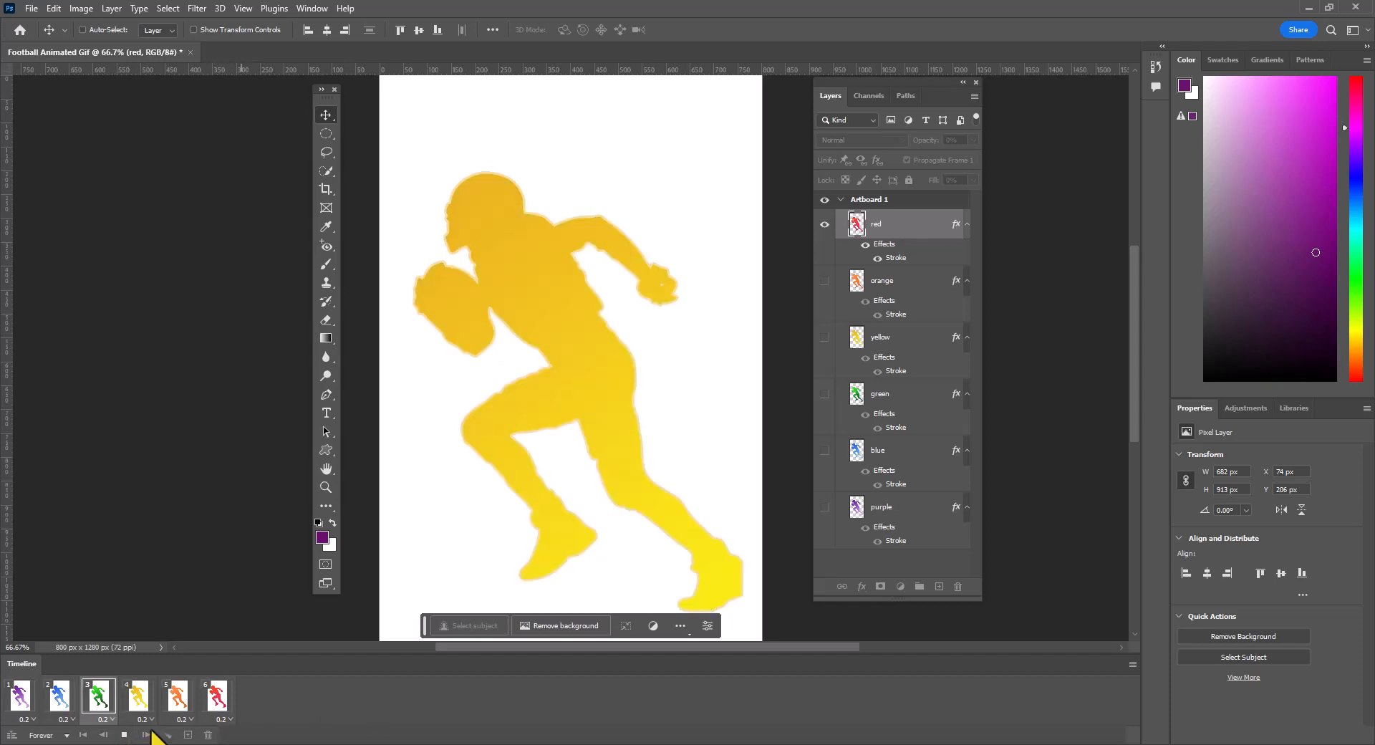
{"action": "left_click", "coordinate": [126, 734]}
- Set the delay of the purple, blue, green and yellow frames to 0.5 seconds and preview the playback
{"action": "left_click", "coordinate": [25, 719]}
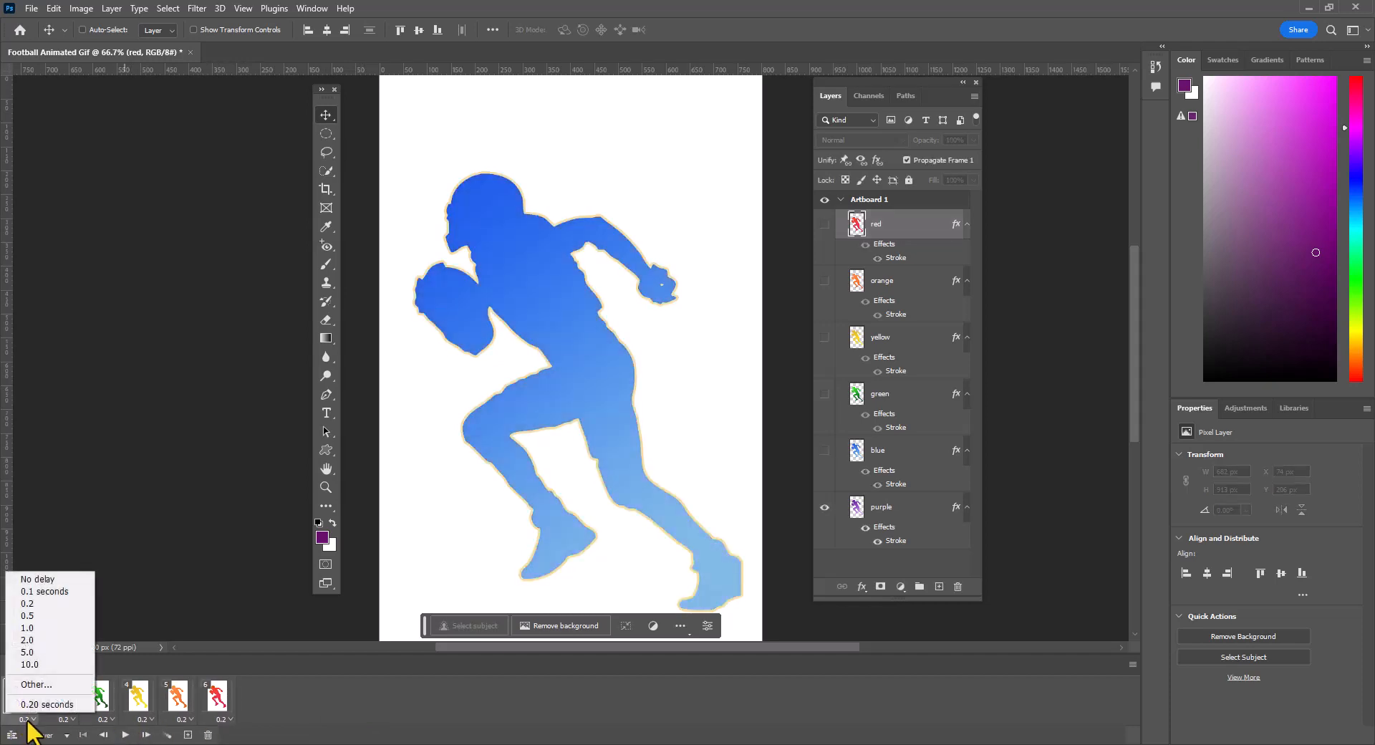
{"action": "left_click", "coordinate": [29, 615]}
{"action": "left_click", "coordinate": [66, 719]}
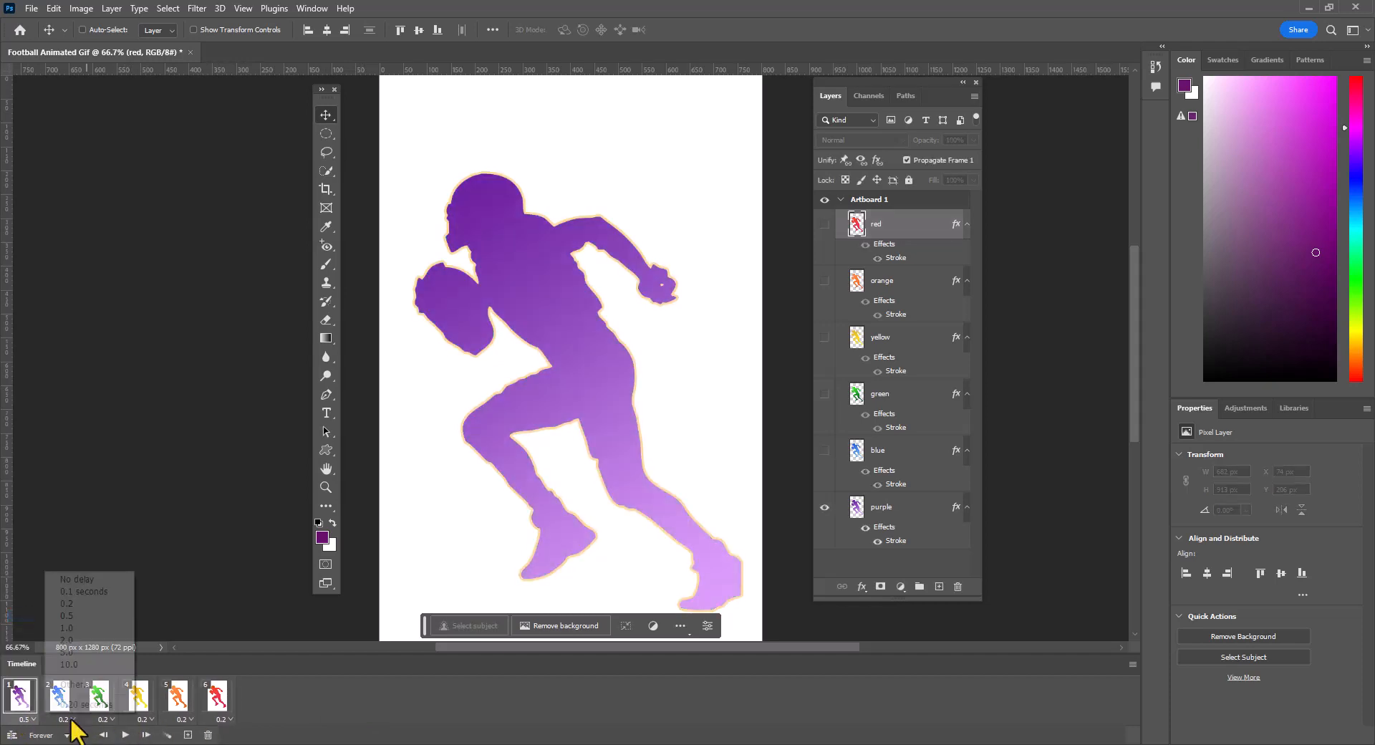
{"action": "left_click", "coordinate": [68, 615]}
{"action": "left_click", "coordinate": [105, 719]}
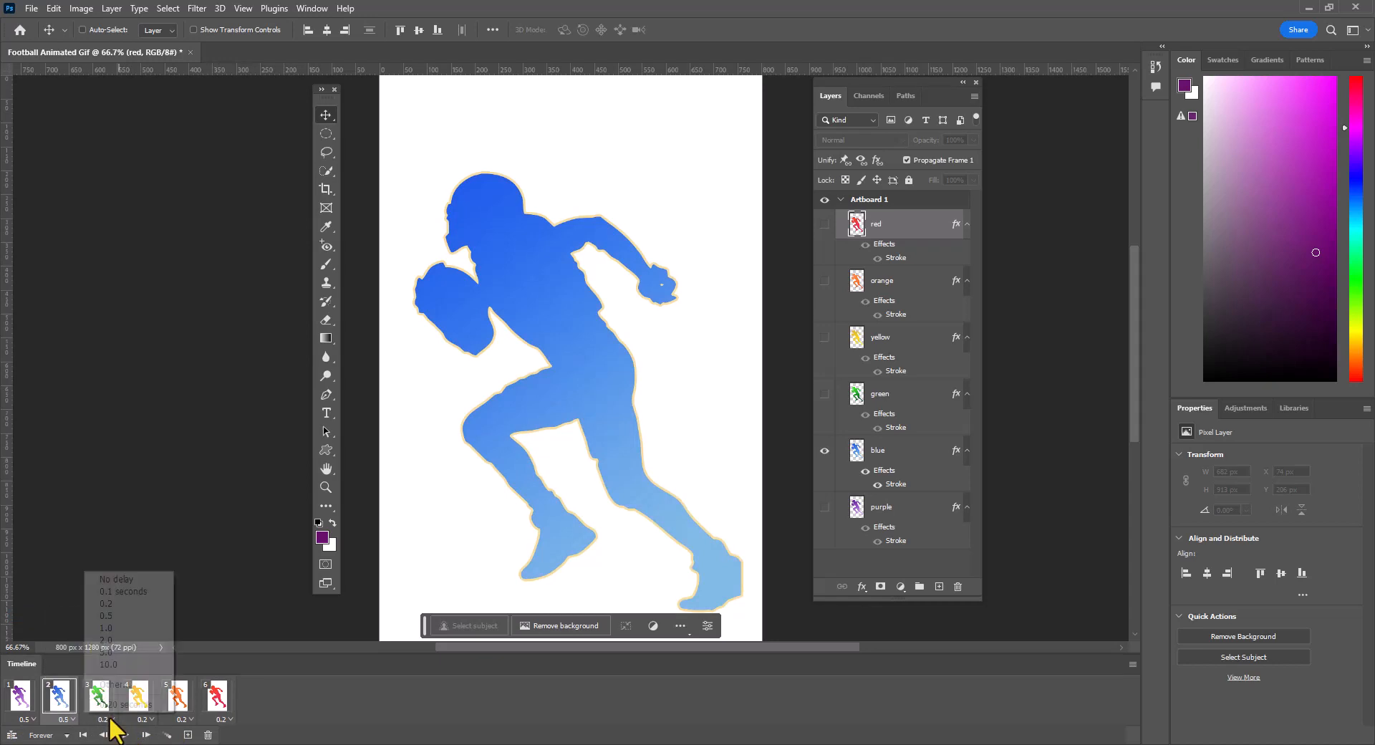
{"action": "left_click", "coordinate": [119, 615]}
{"action": "left_click", "coordinate": [143, 719]}
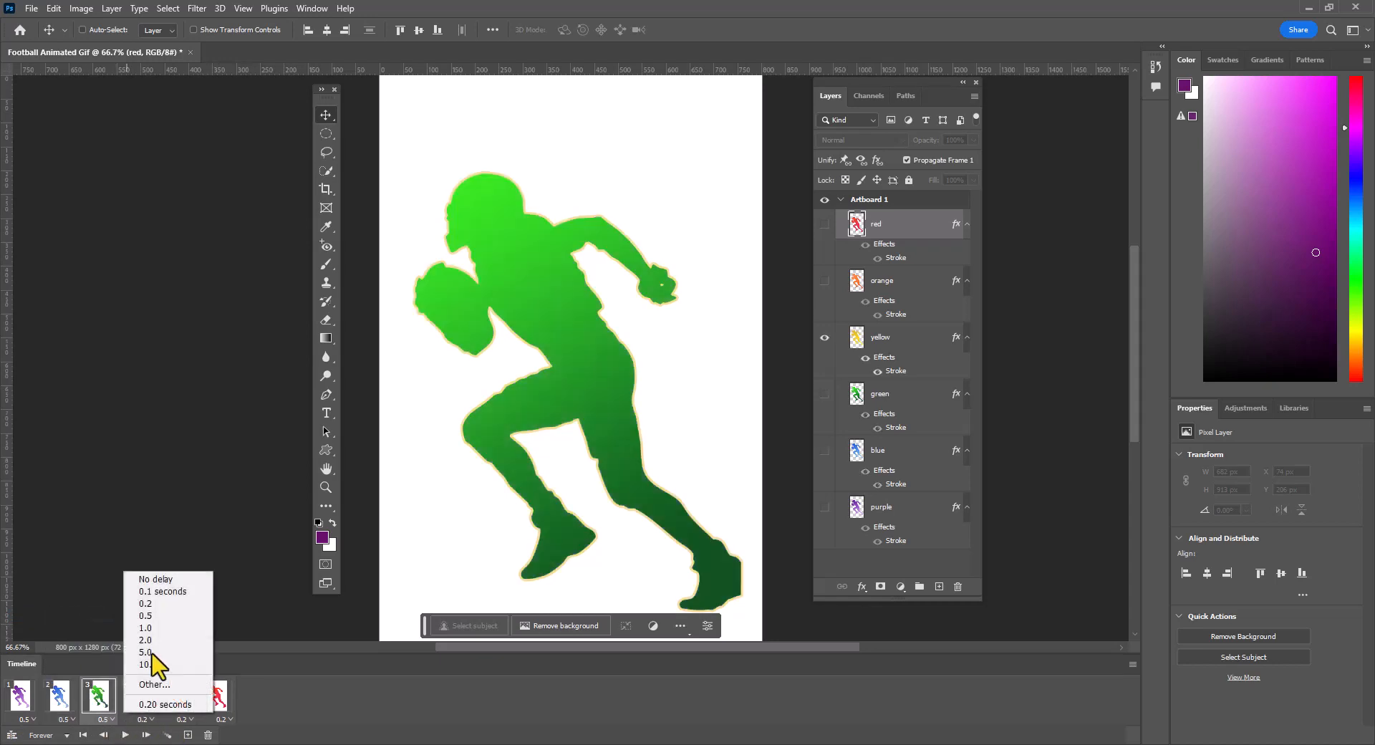
{"action": "left_click", "coordinate": [146, 615]}
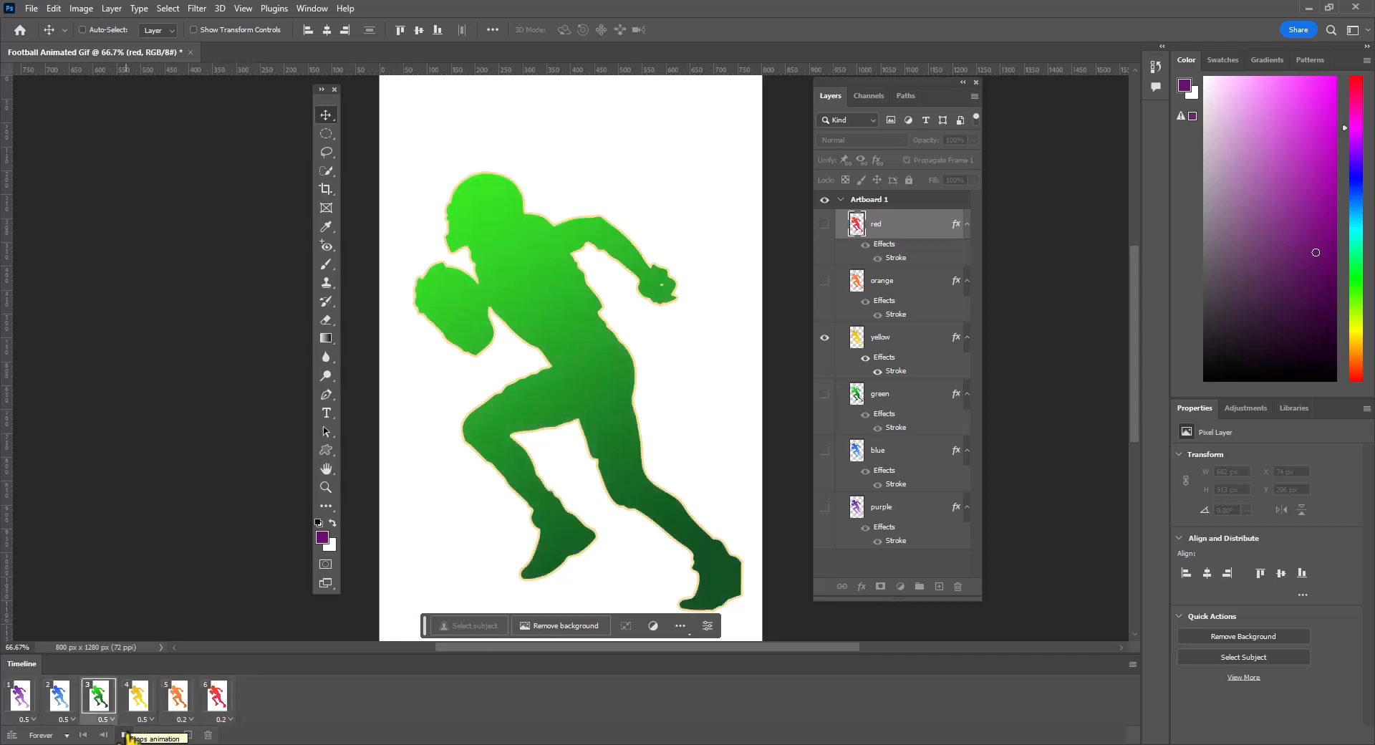
{"action": "left_click", "coordinate": [126, 734]}
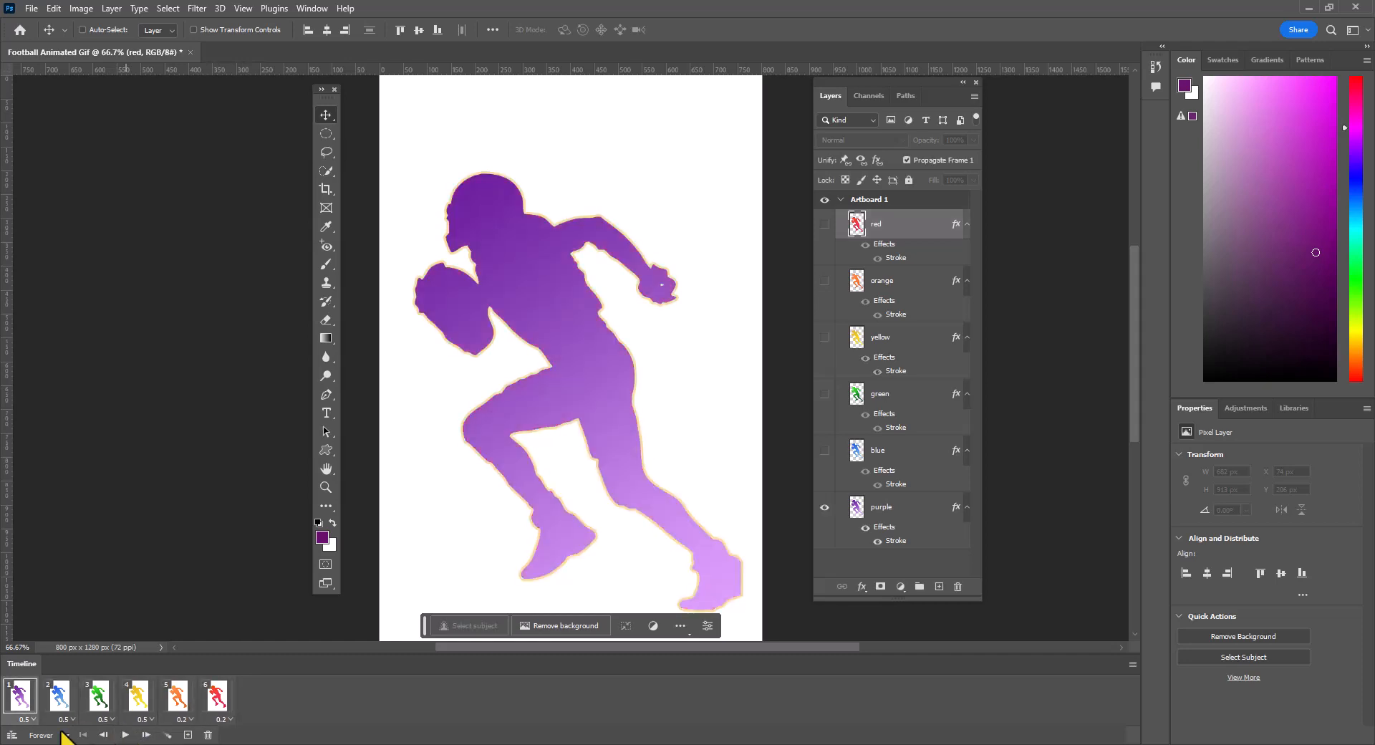
- Set the delay of the purple, blue, green and yellow frames to 0.2 seconds
{"action": "left_click", "coordinate": [27, 719]}
{"action": "left_click", "coordinate": [36, 603]}
{"action": "left_click", "coordinate": [66, 720]}
{"action": "left_click", "coordinate": [72, 603]}
{"action": "left_click", "coordinate": [103, 719]}
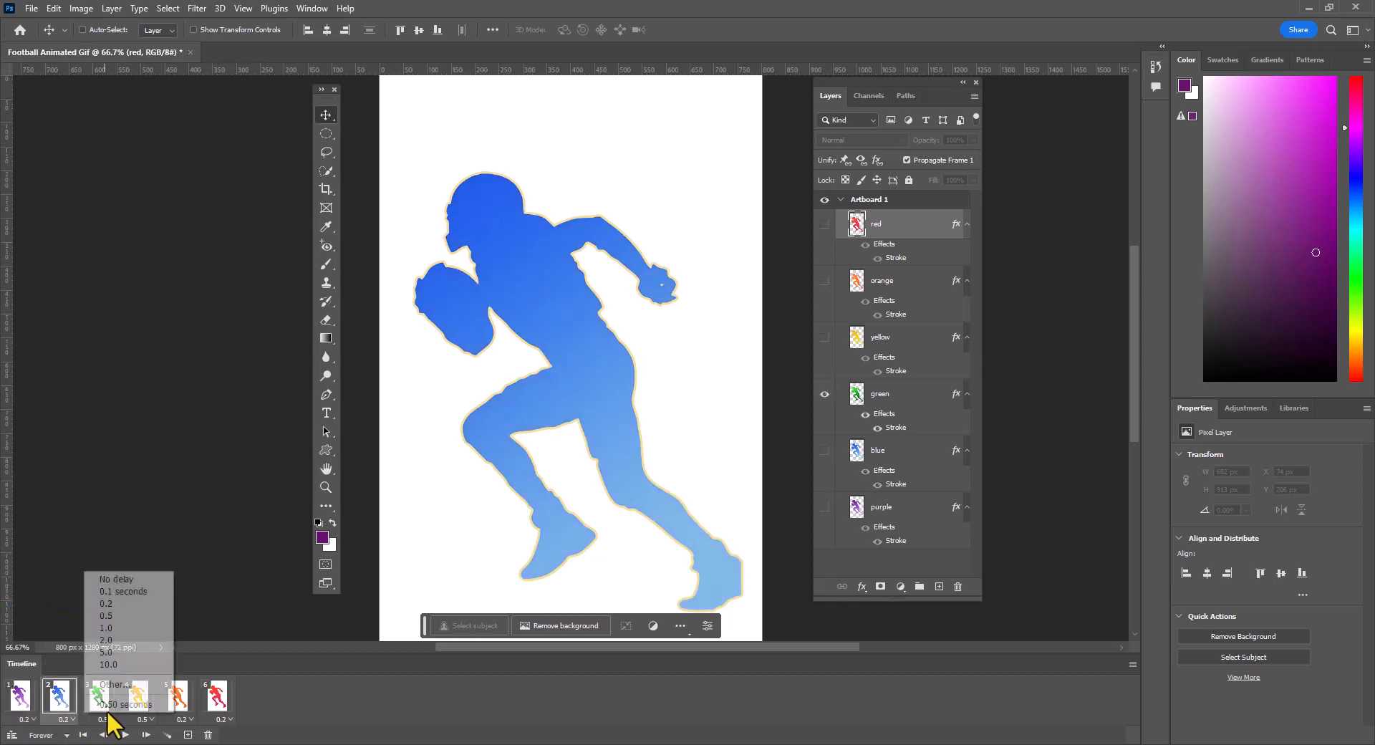
{"action": "left_click", "coordinate": [106, 603]}
{"action": "left_click", "coordinate": [143, 719]}
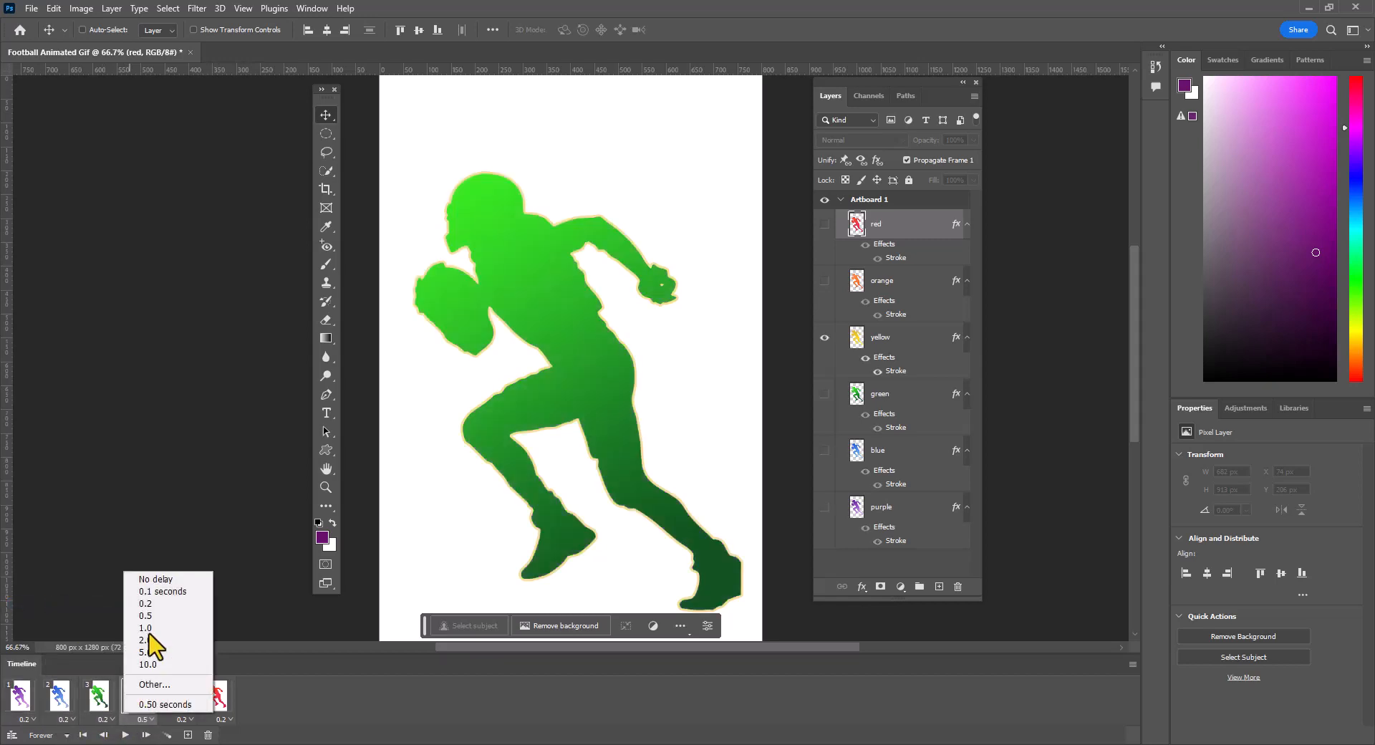
{"action": "left_click", "coordinate": [154, 603]}
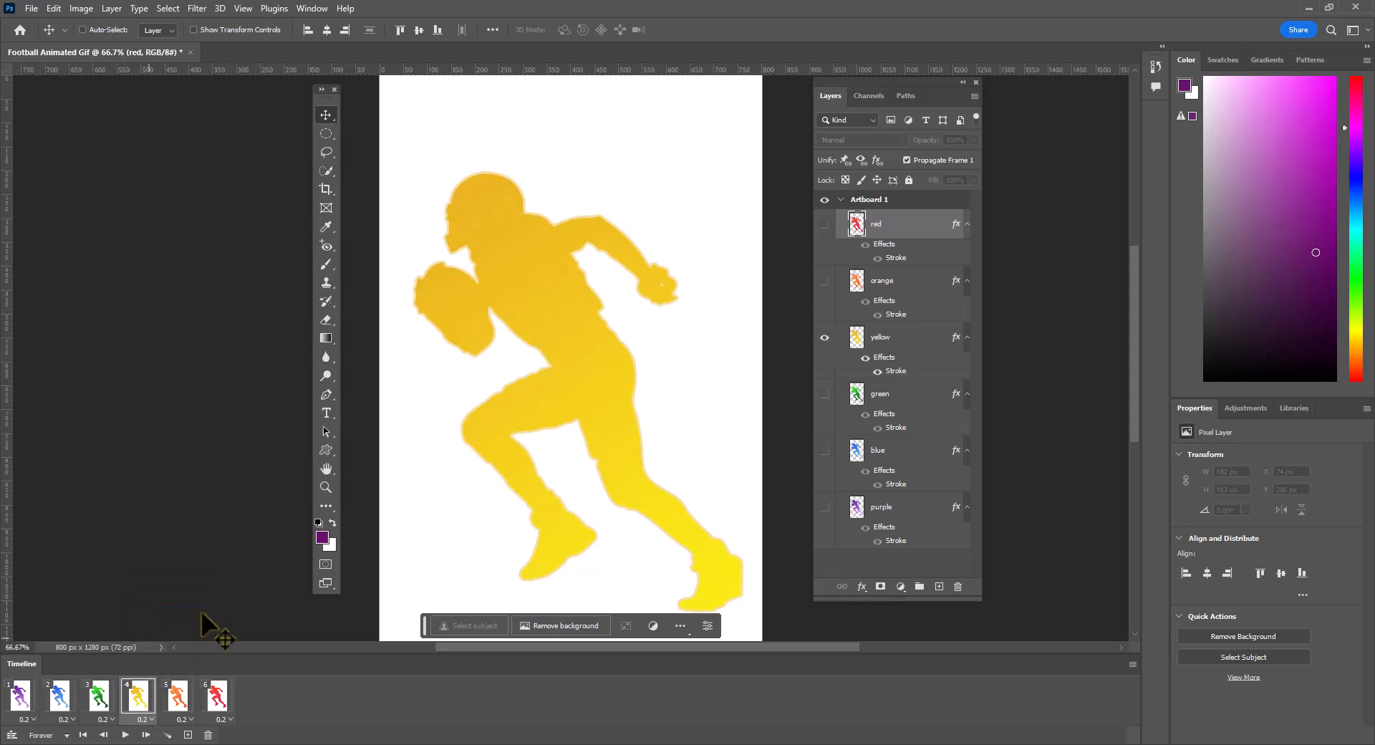
- Try the Once looping option for the animation, then set looping back to Forever and preview the playback
{"action": "left_click", "coordinate": [65, 735]}
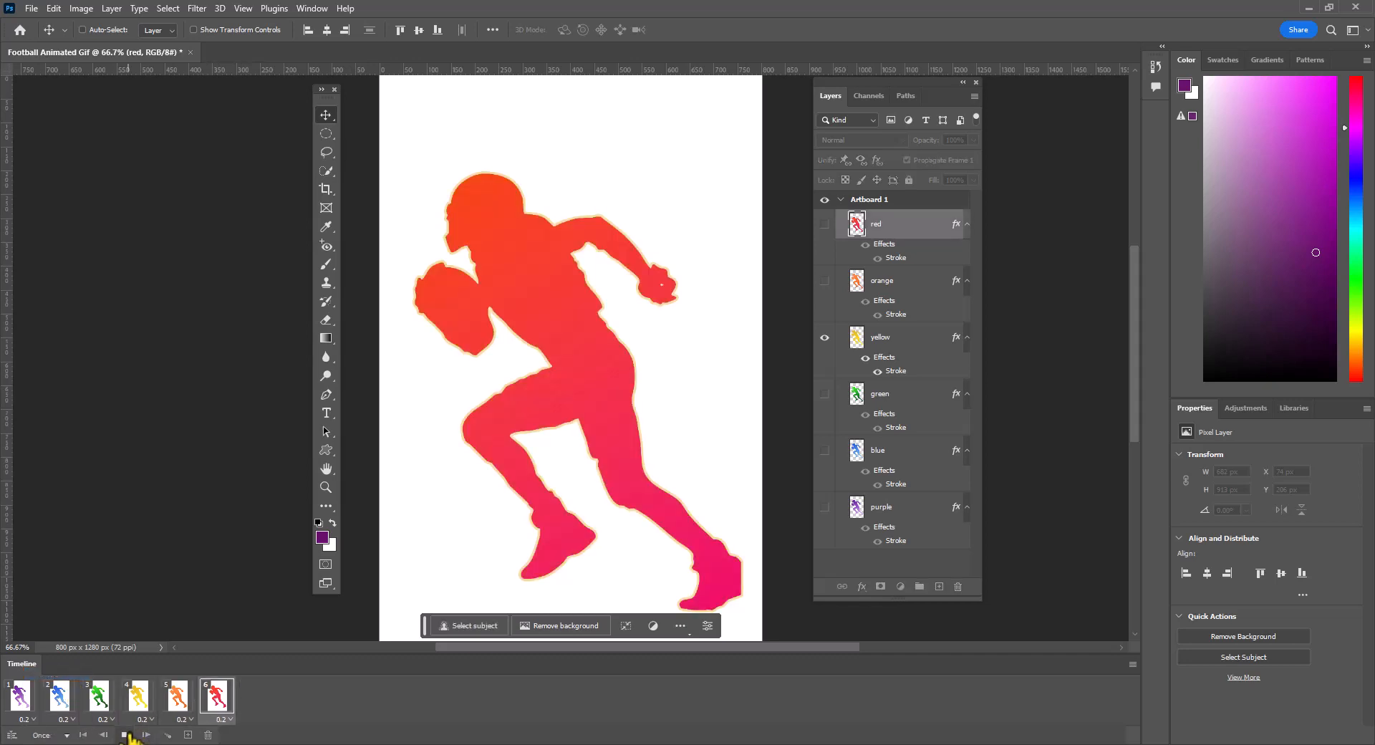
{"action": "left_click", "coordinate": [64, 736]}
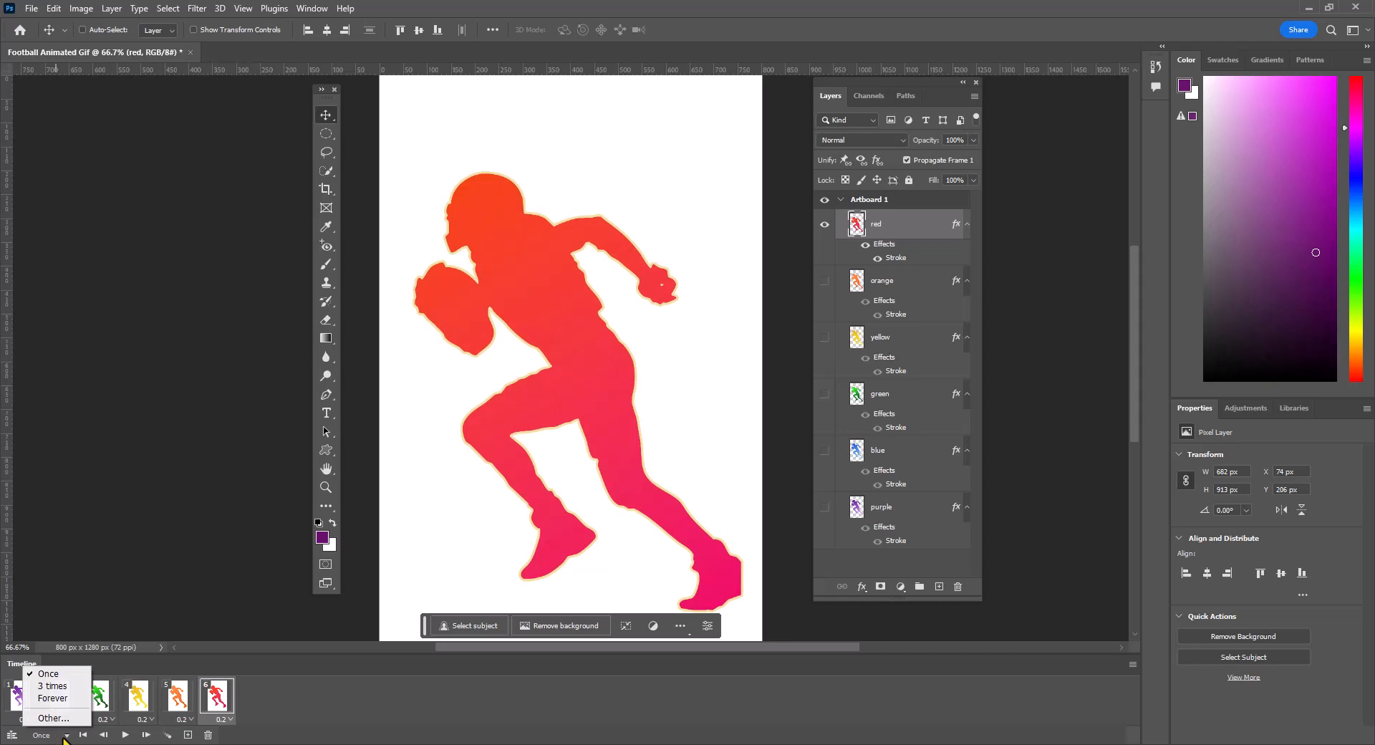
{"action": "left_click", "coordinate": [56, 699]}
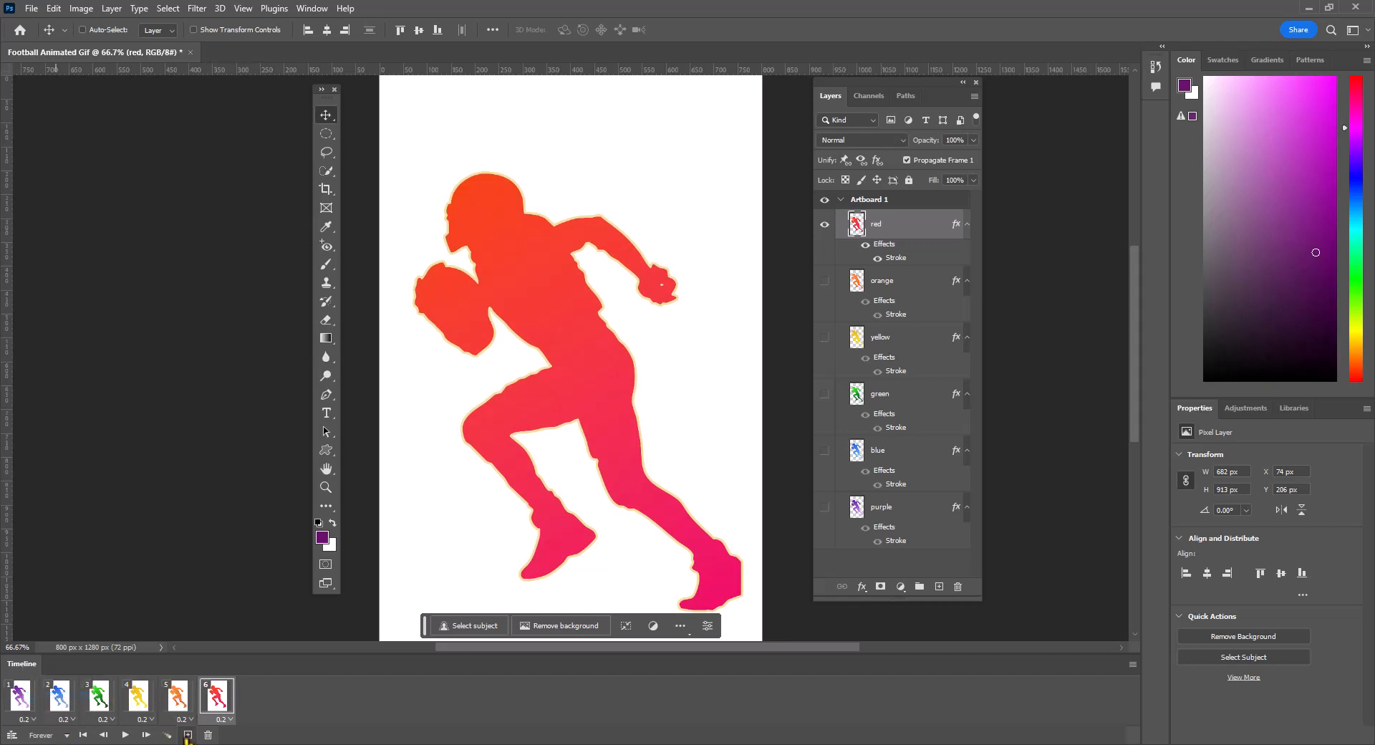
{"action": "key", "text": "space"}
- Start a Save for Web (Legacy) export of the animation and set its file format to GIF
{"action": "left_click", "coordinate": [31, 9]}
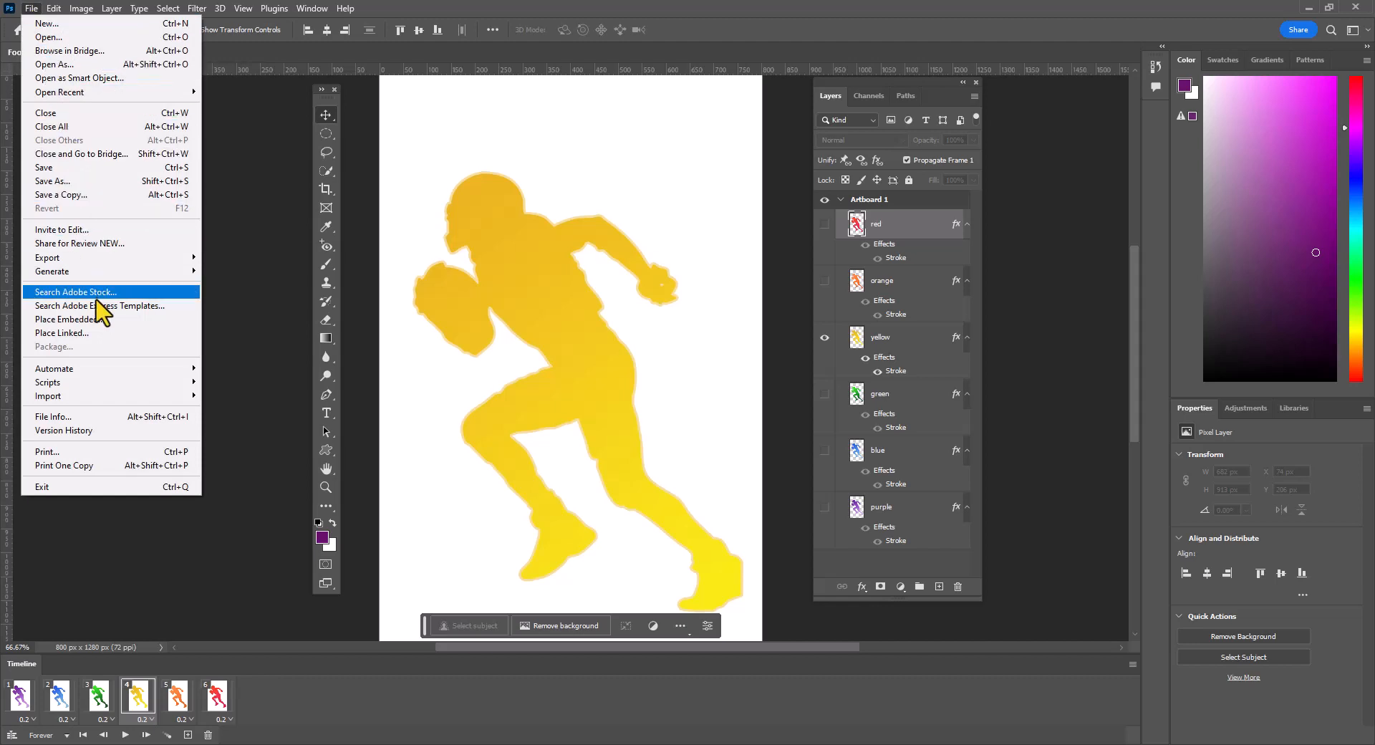
{"action": "mouse_move", "coordinate": [87, 263]}
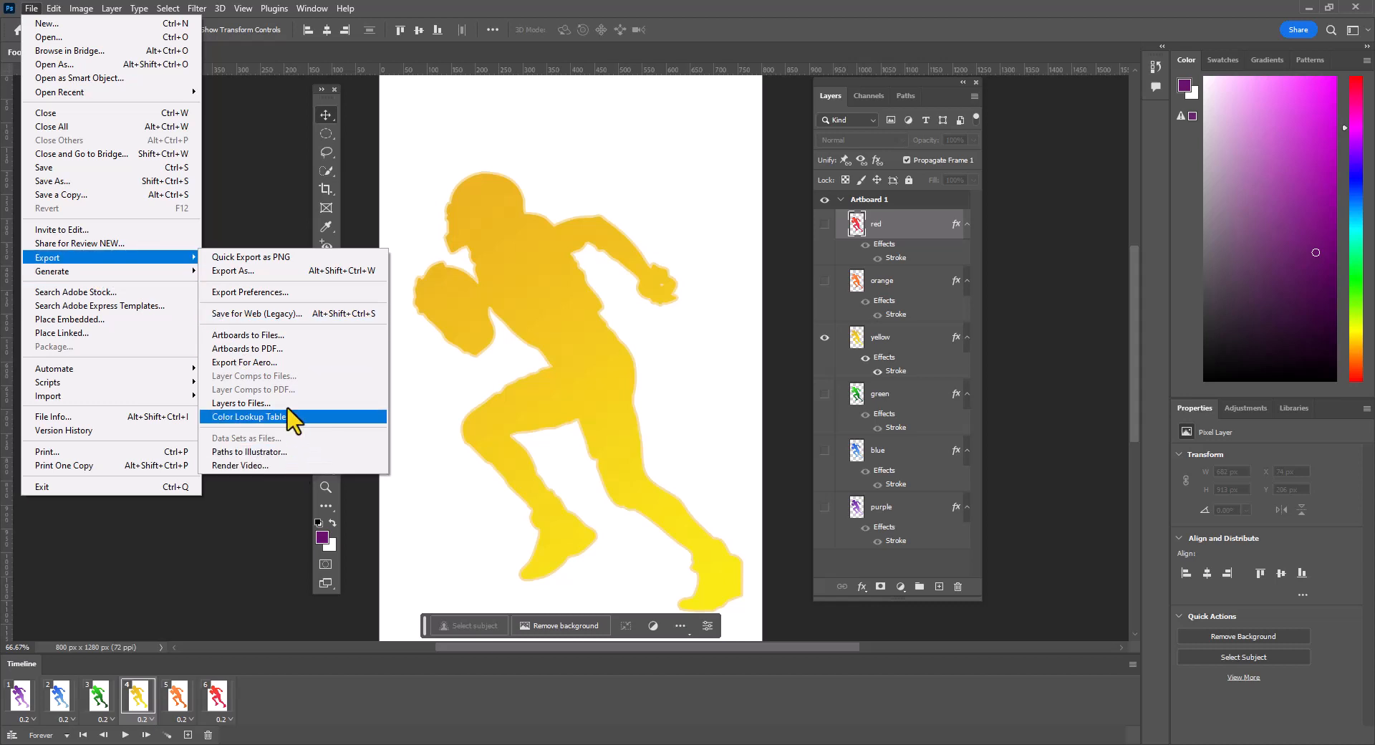
{"action": "left_click", "coordinate": [283, 312]}
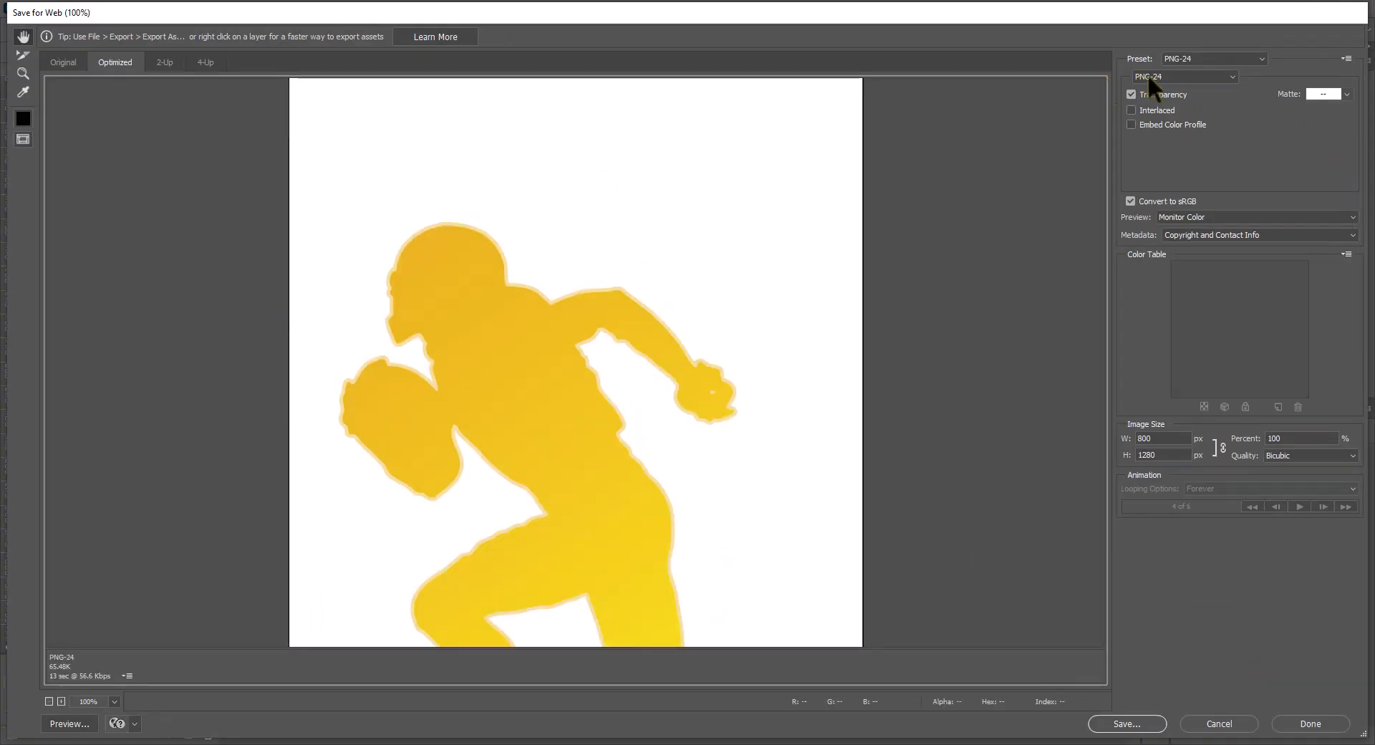
{"action": "left_click", "coordinate": [1227, 71]}
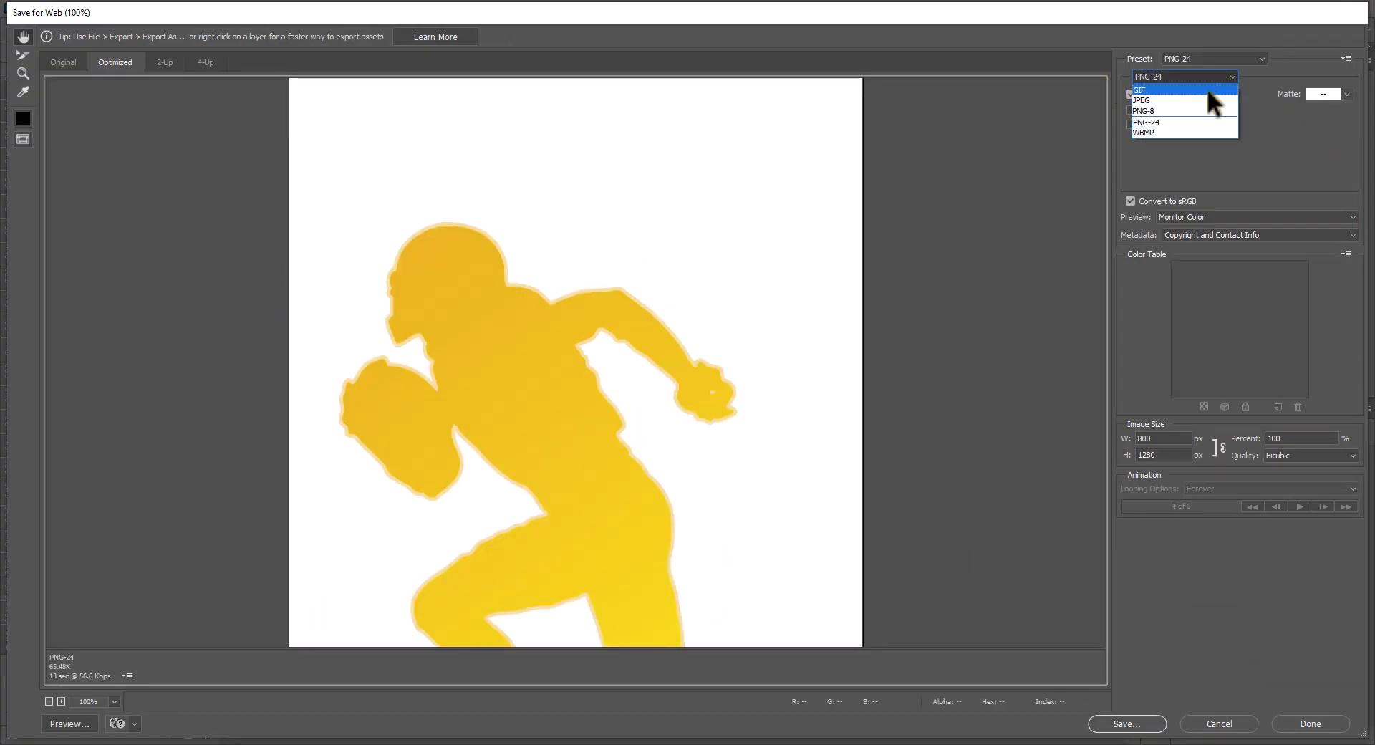
{"action": "left_click", "coordinate": [1206, 88]}
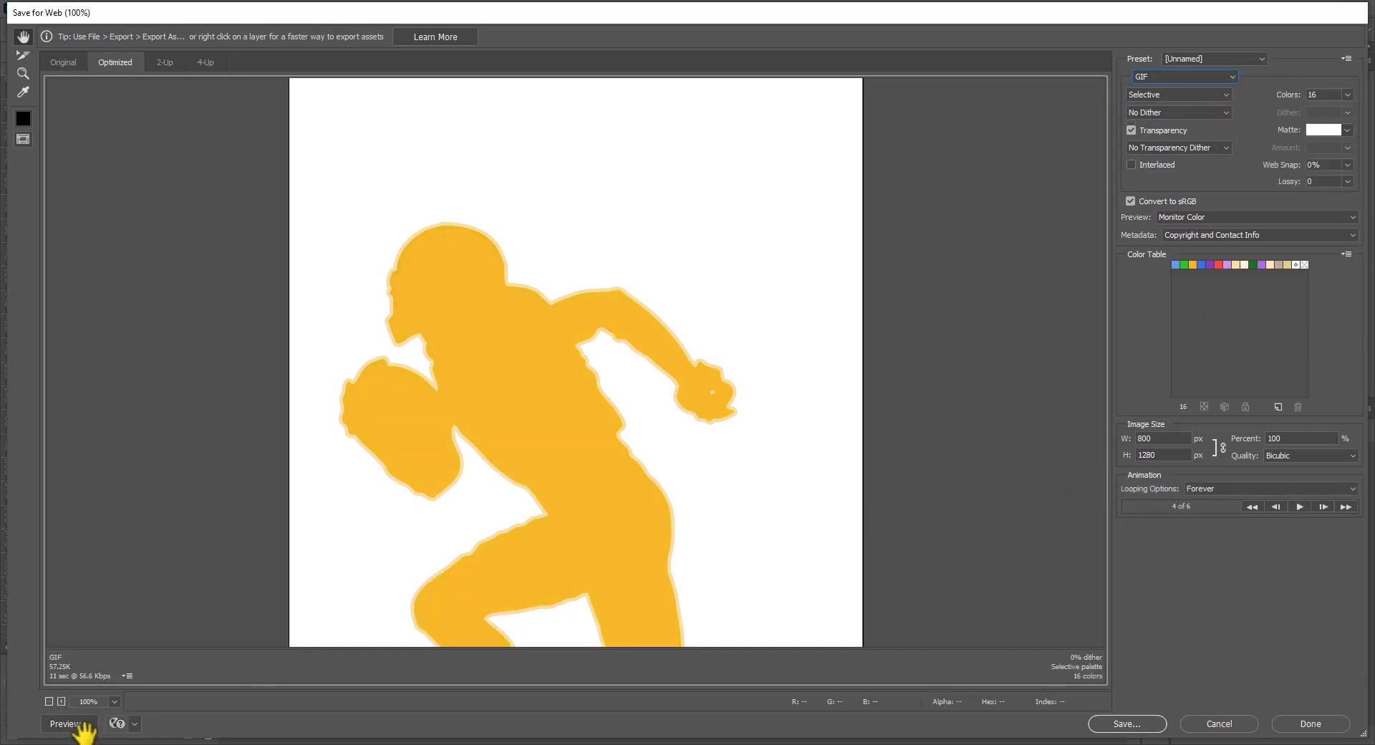
- Fit the whole image in the export preview and play the GIF animation to check its colors
{"action": "left_click", "coordinate": [114, 701]}
{"action": "left_click", "coordinate": [107, 690]}
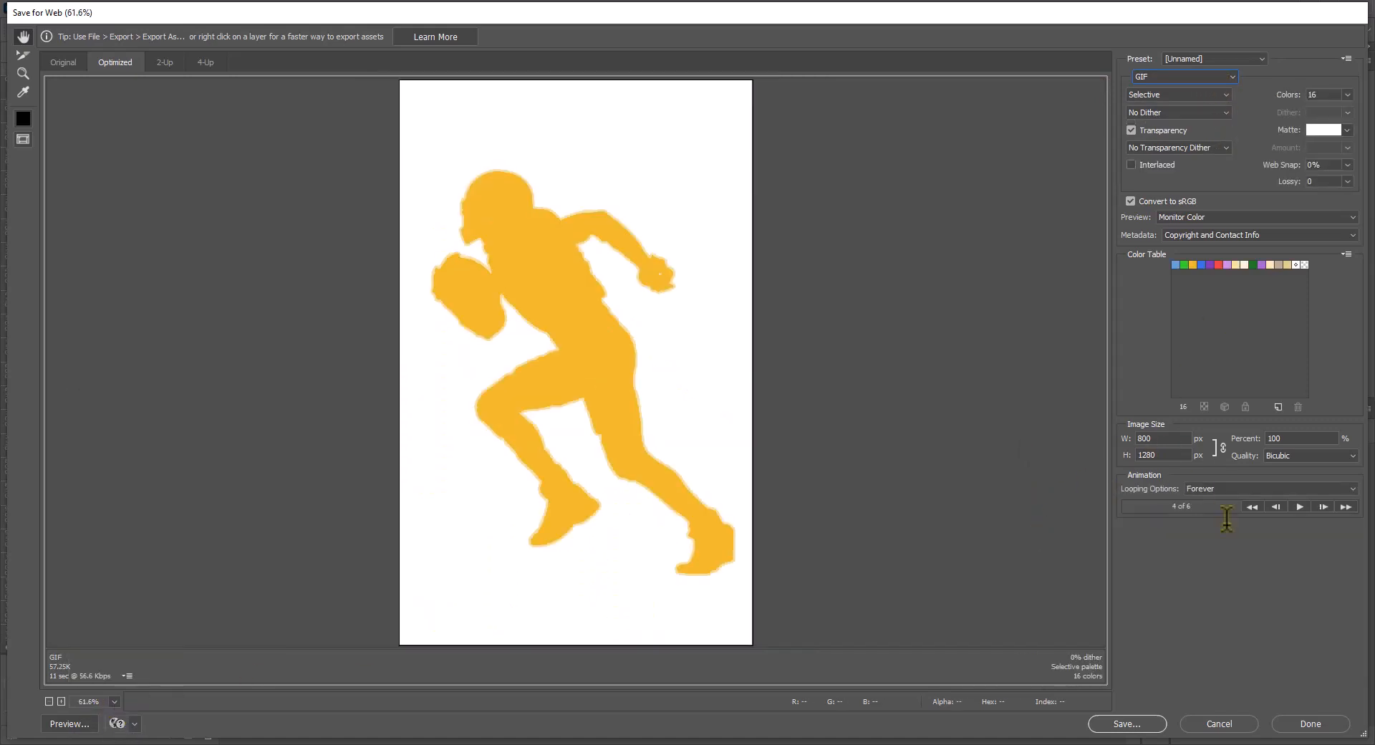
{"action": "left_click", "coordinate": [1301, 506]}
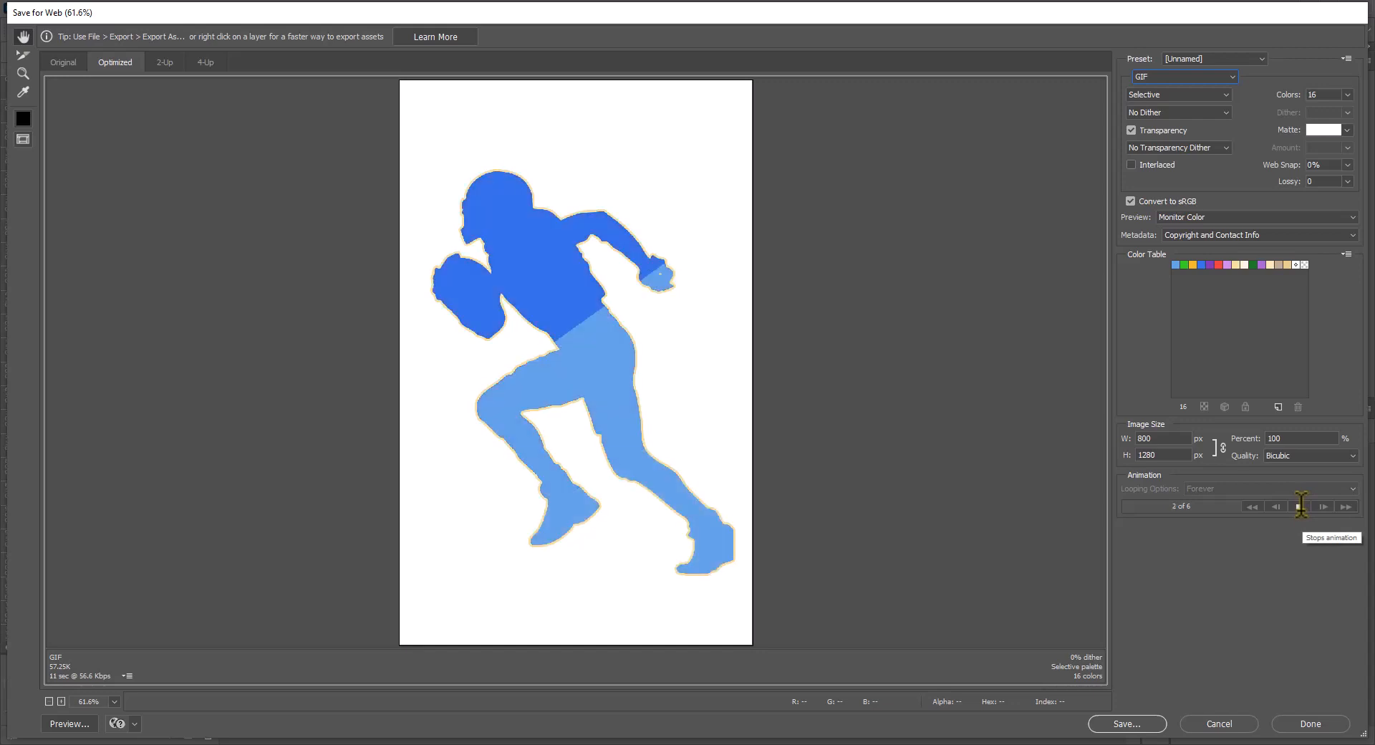
{"action": "left_click", "coordinate": [1300, 507]}
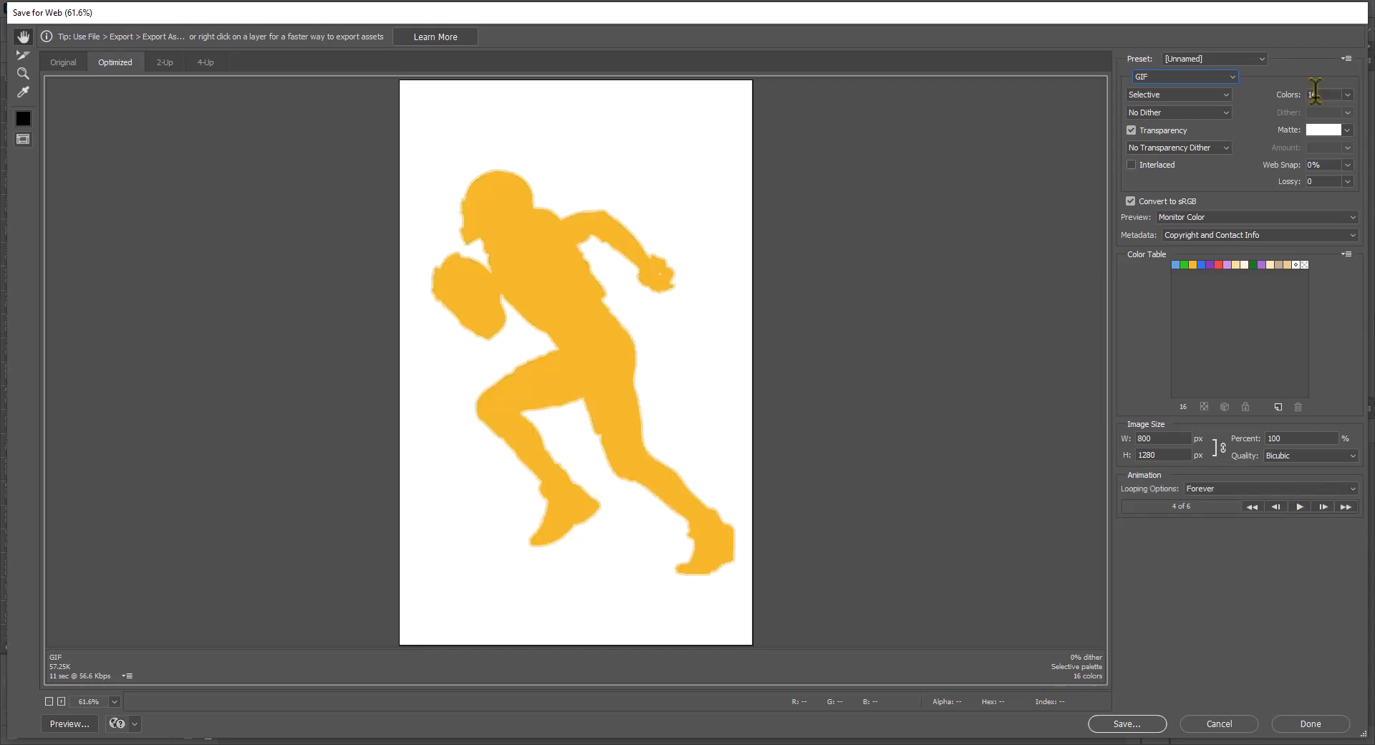
- Set the number of GIF colors to 256 and preview the animation in the export window
{"action": "left_click", "coordinate": [1347, 95]}
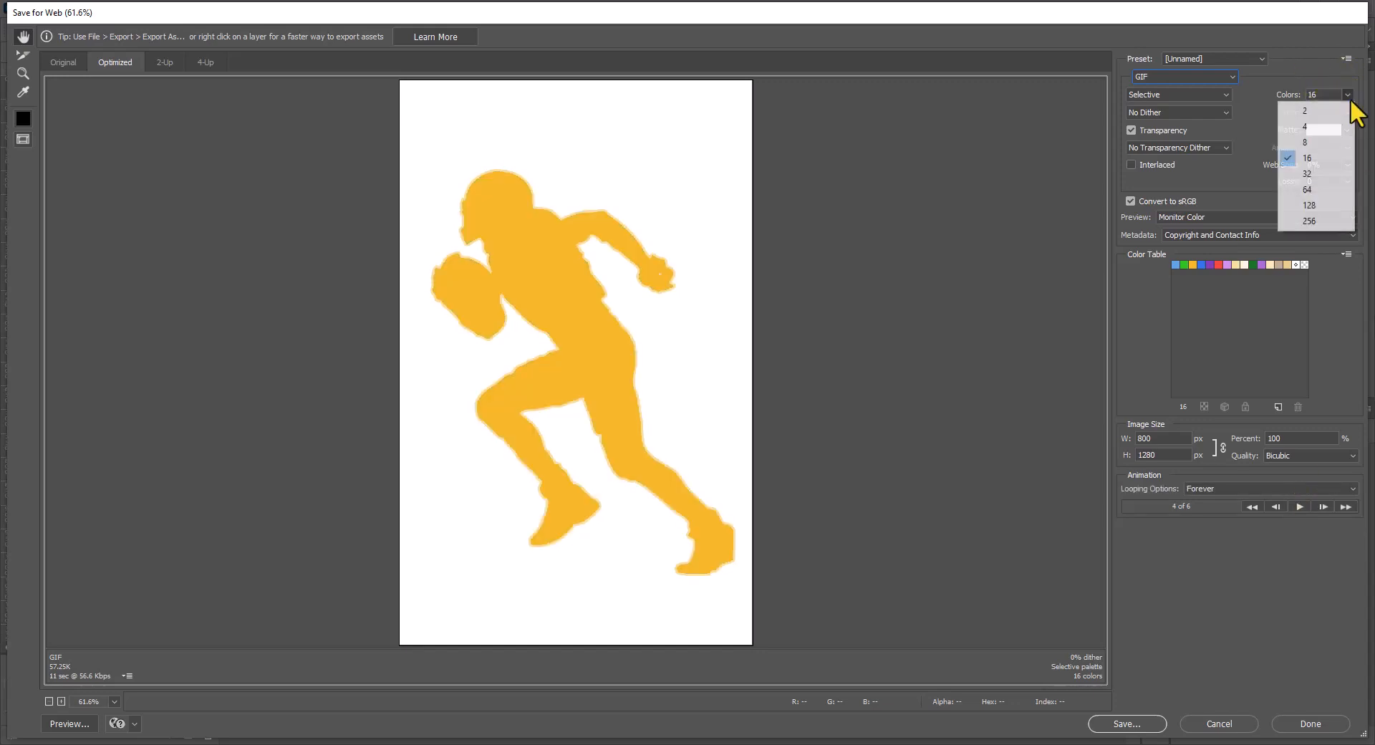
{"action": "left_click", "coordinate": [1342, 222]}
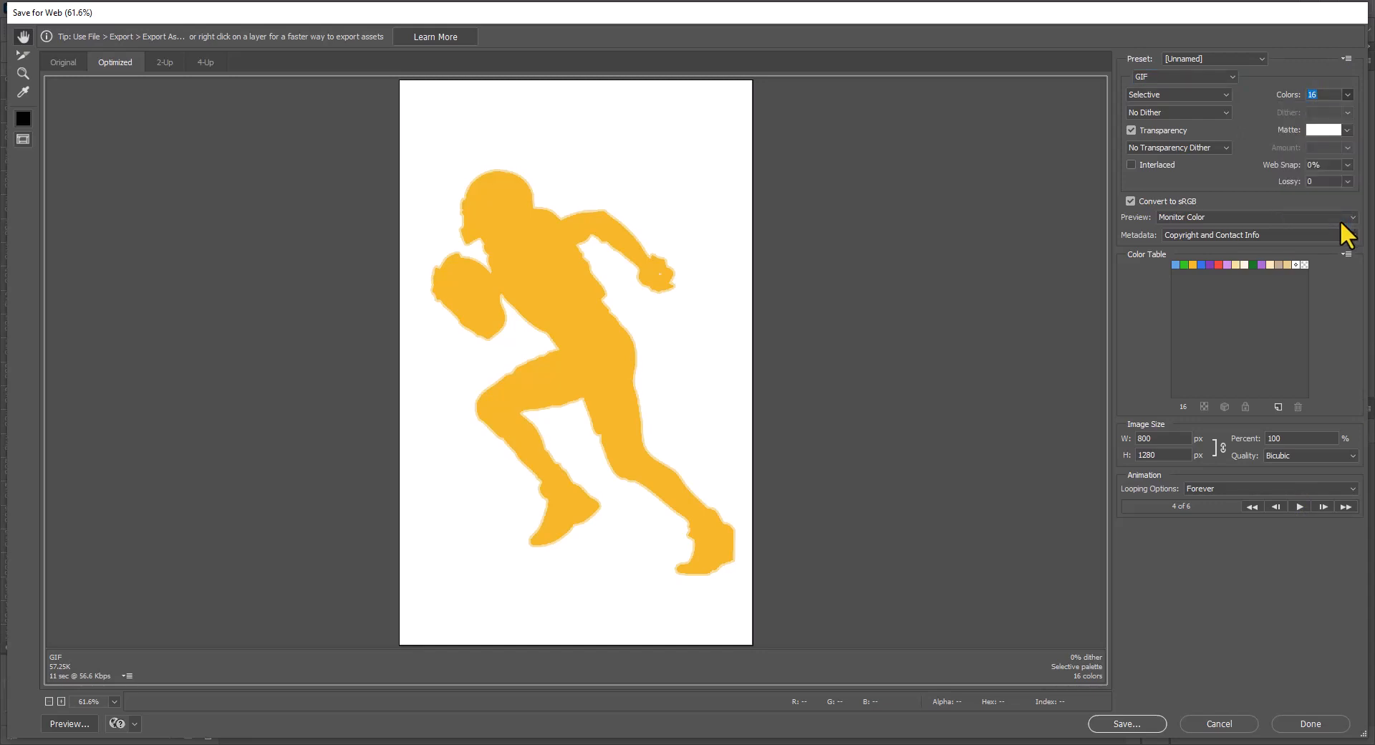
{"action": "left_click", "coordinate": [1299, 506]}
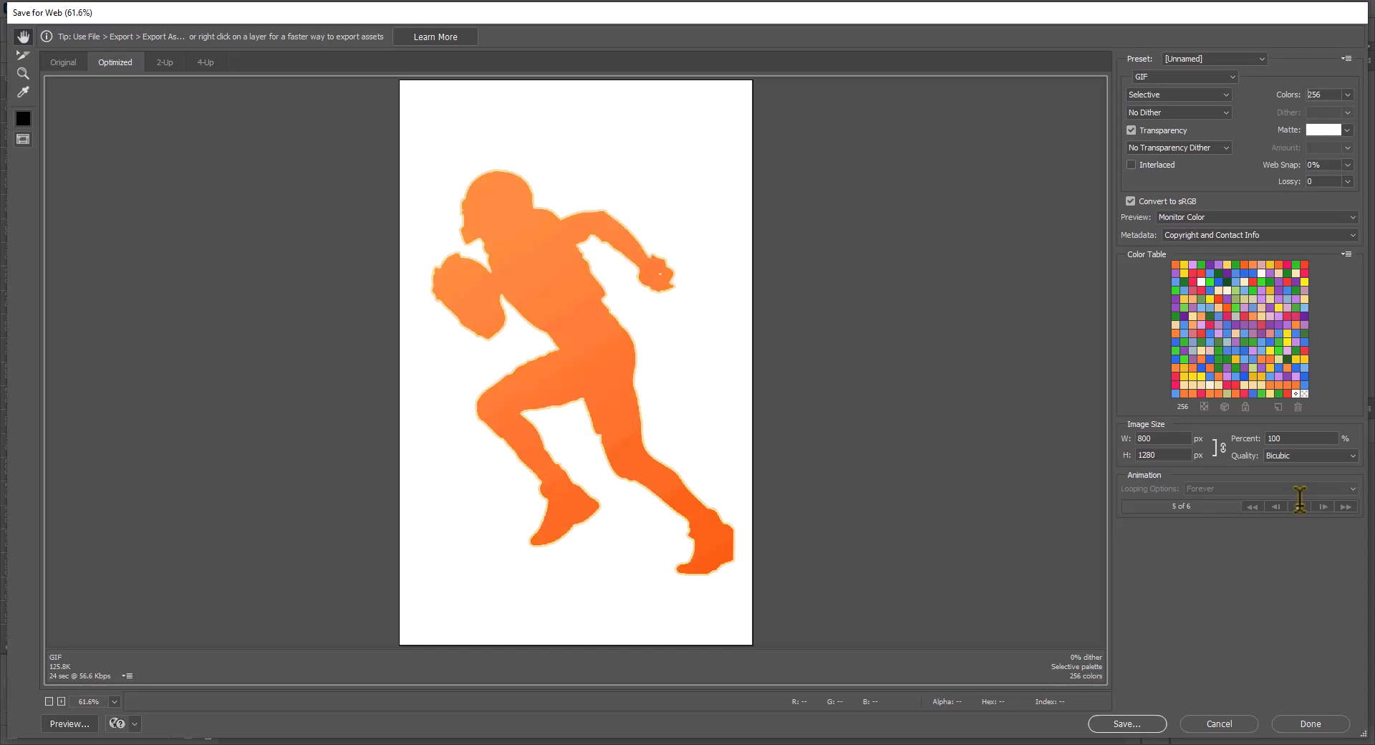
{"action": "left_click", "coordinate": [1299, 505]}
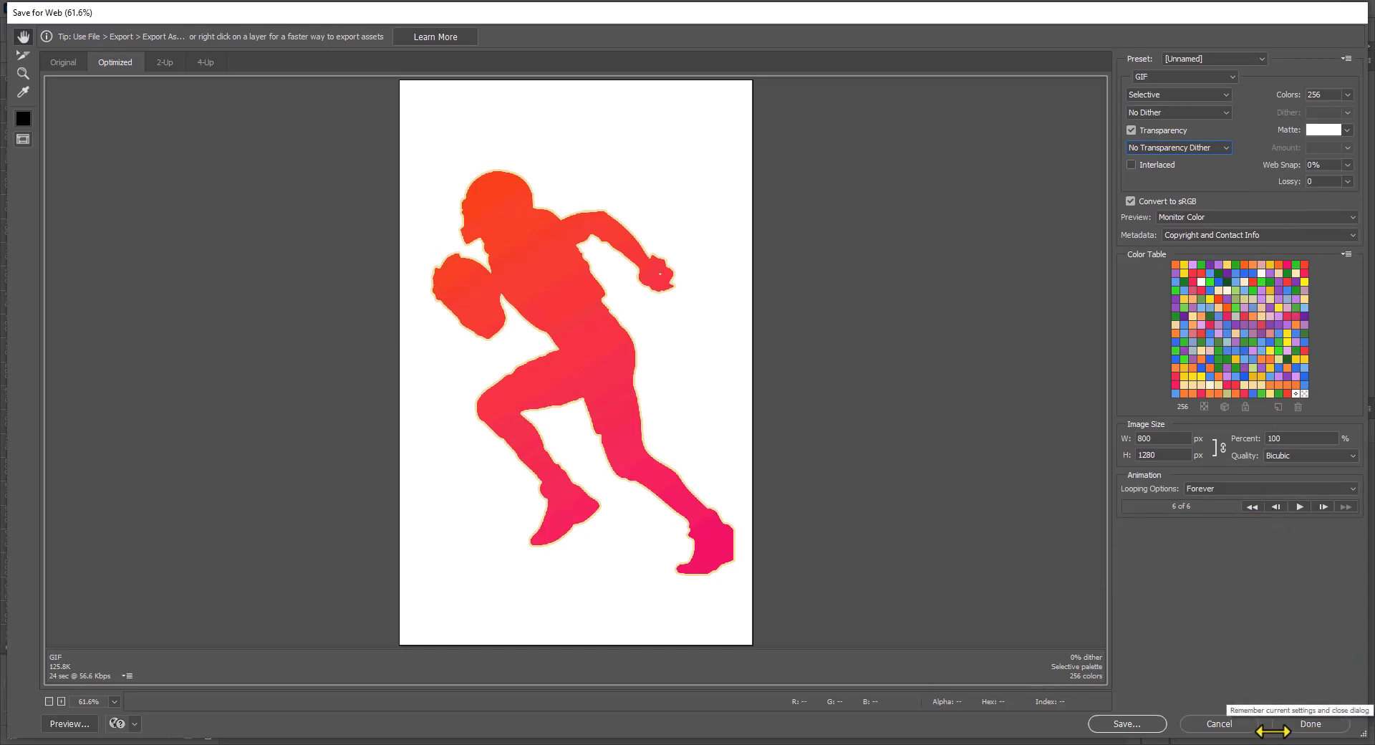
- Save the optimized GIF to the Desktop under the file name Football-Animated-Gif
{"action": "left_click", "coordinate": [1150, 724]}
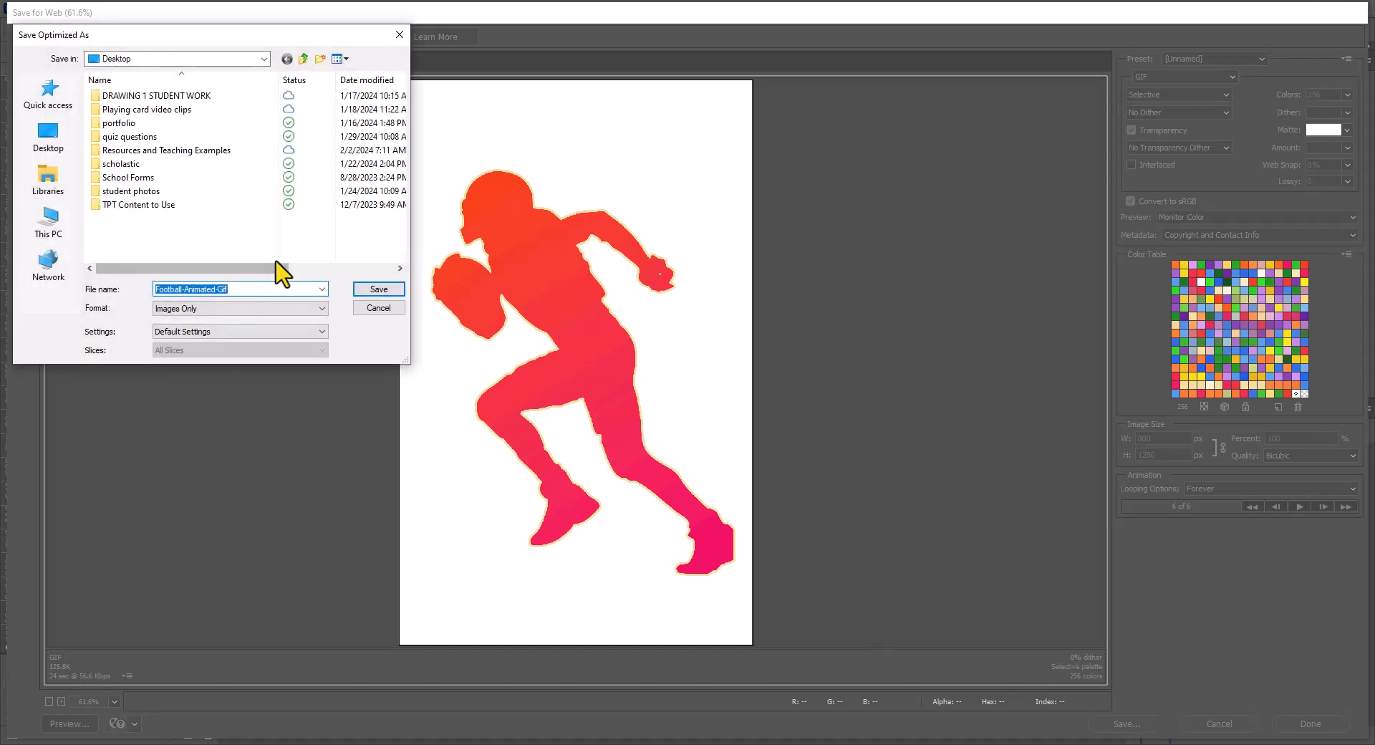
{"action": "left_click", "coordinate": [61, 152]}
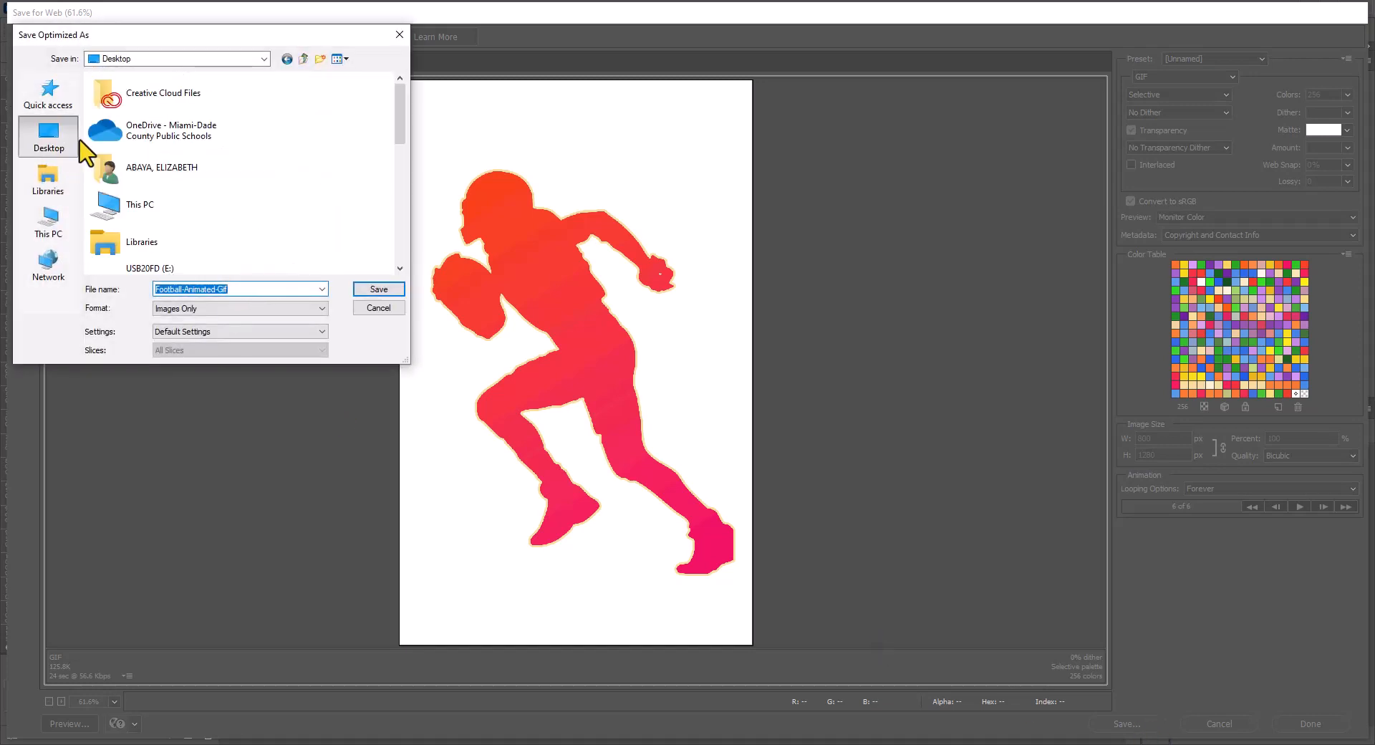
{"action": "left_click", "coordinate": [396, 292]}
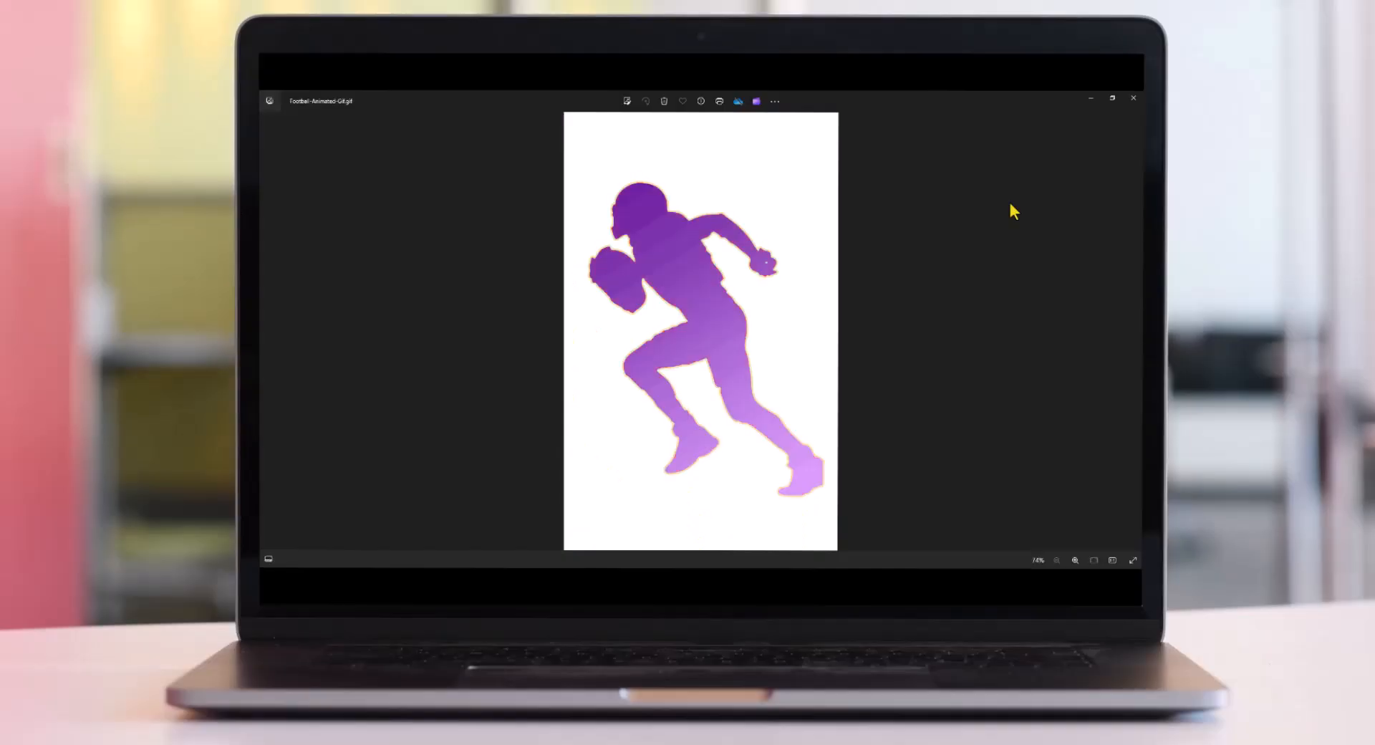